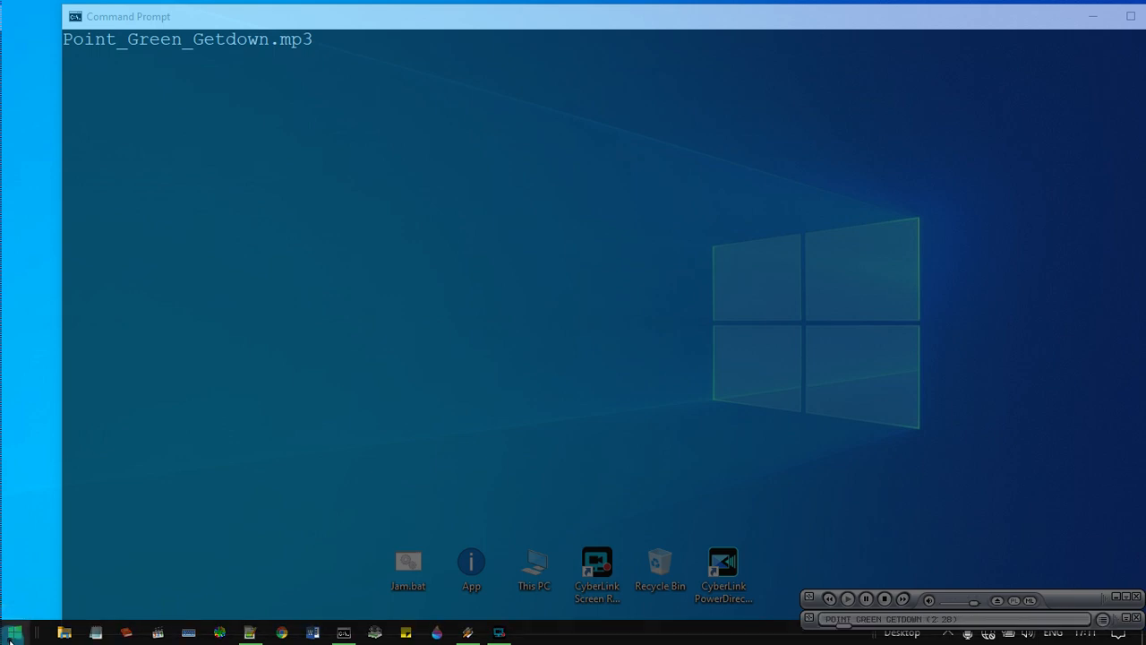
# Launch Word 2013 and open the recent document "Buat Nama File Ms Word anda .docx".
pyautogui.click(12, 635)
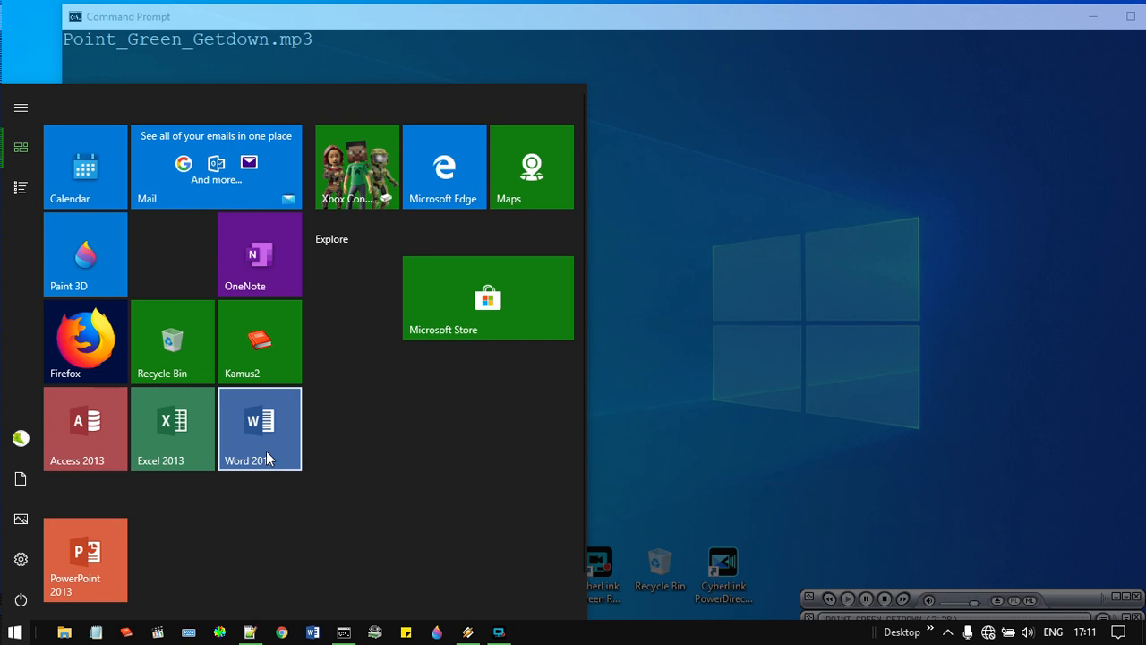
pyautogui.rightClick(266, 458)
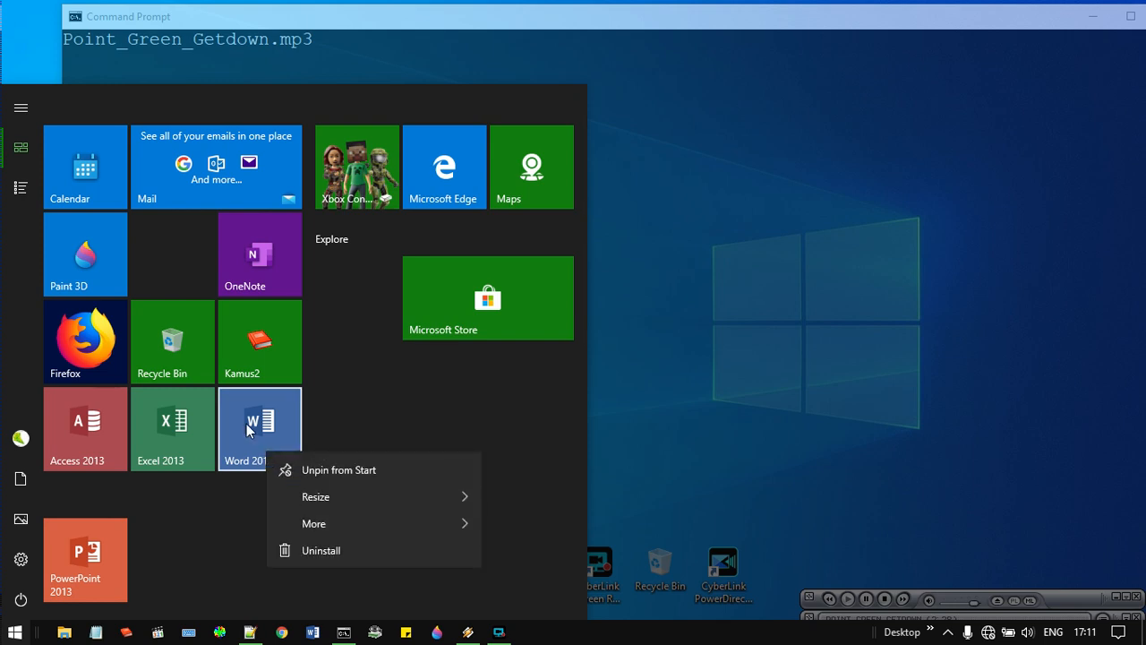
pyautogui.click(250, 428)
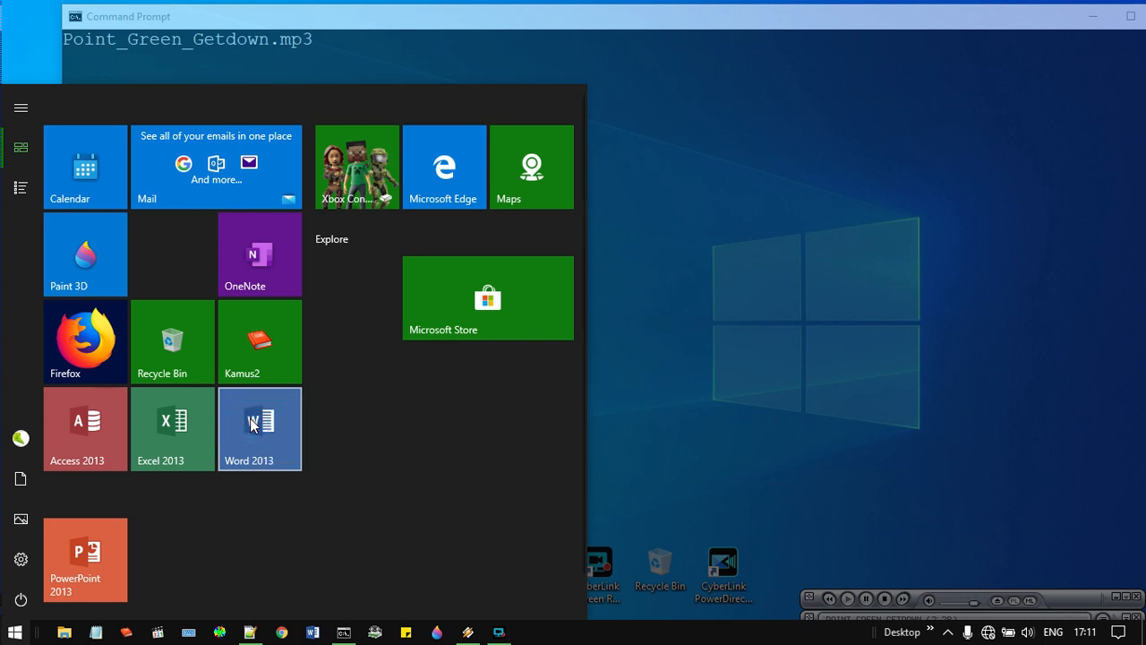
pyautogui.click(271, 447)
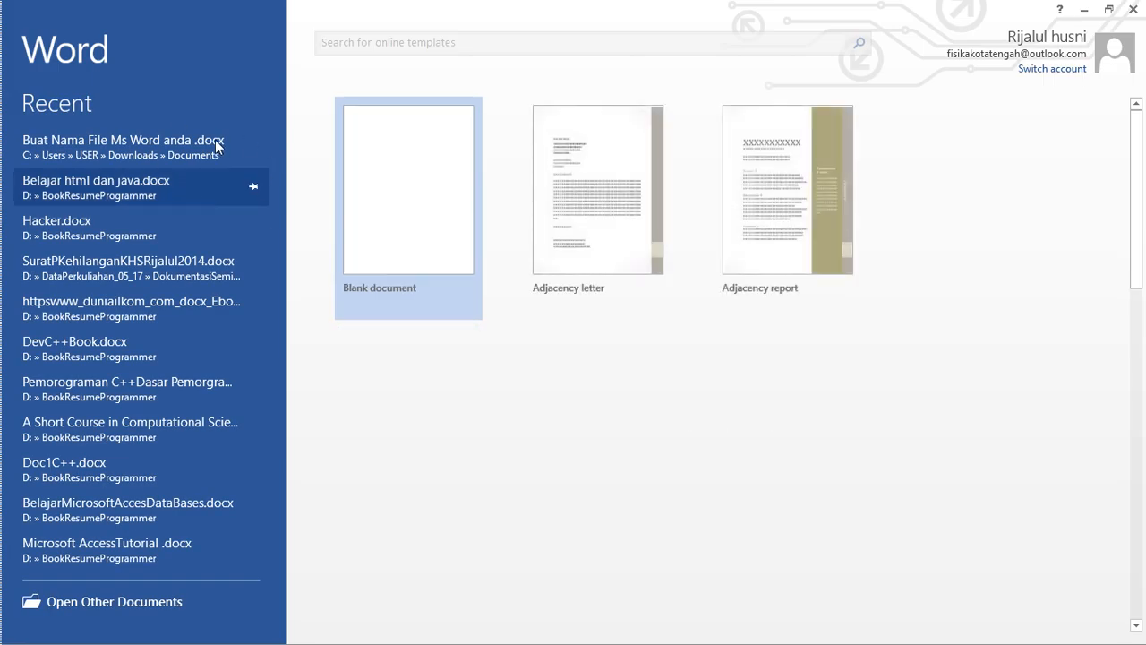
pyautogui.click(163, 146)
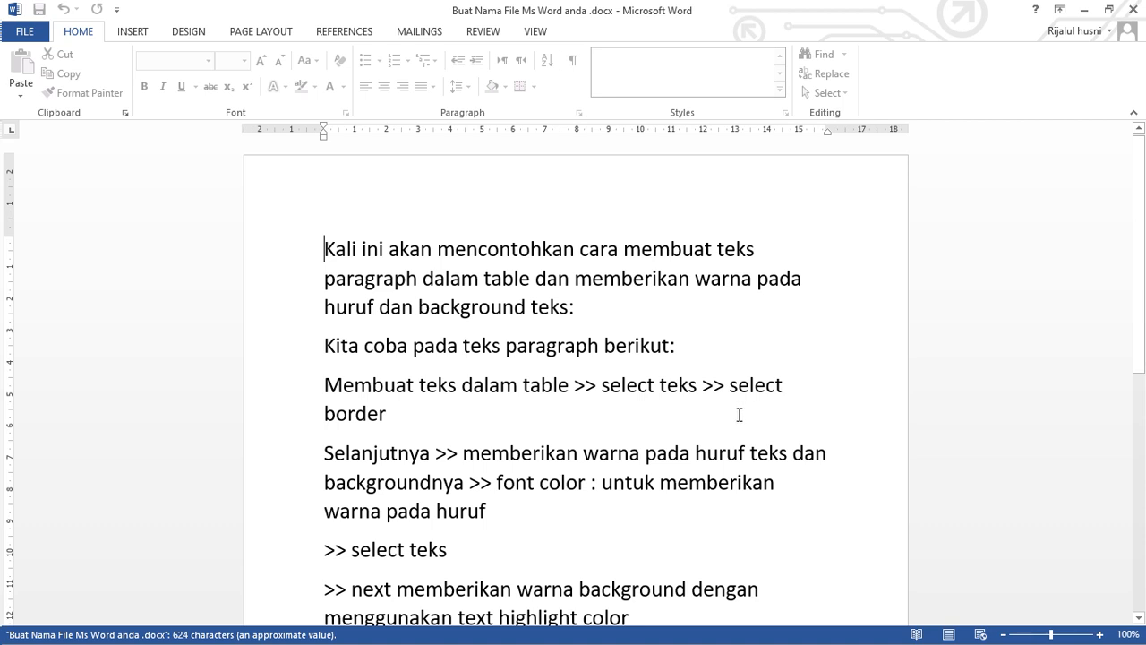
# Start a blank second page after the closing line "Sekian Terimakashi" of the document.
pyautogui.scroll(-10, 739, 415)
pyautogui.click(562, 461)
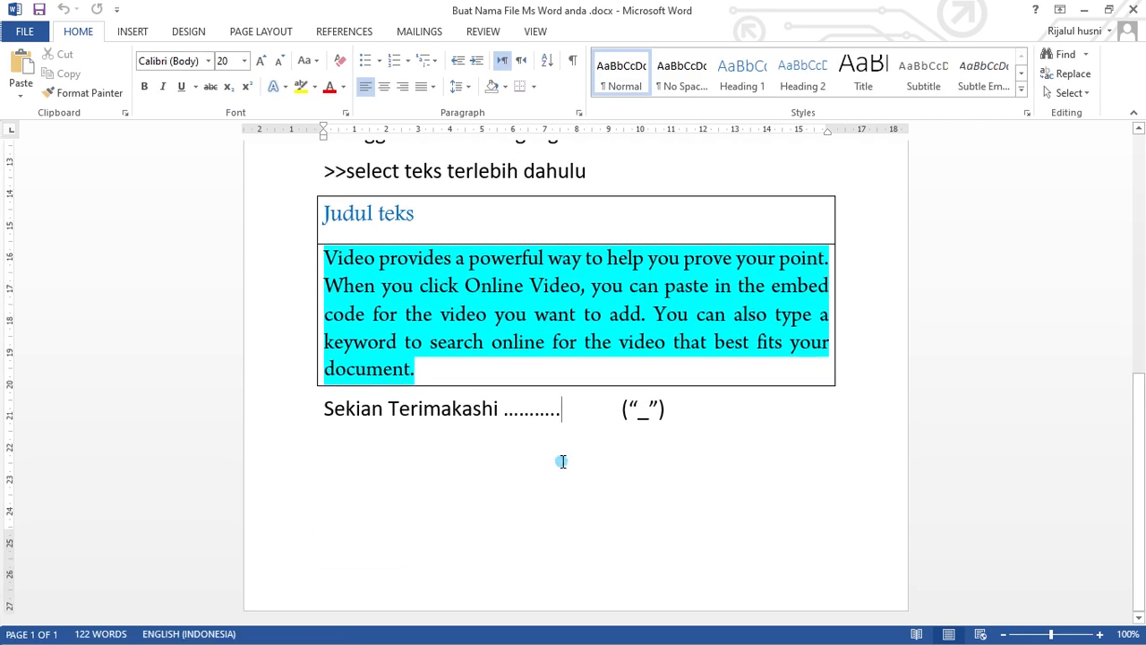
pyautogui.click(766, 429)
pyautogui.scroll(-3, 764, 432)
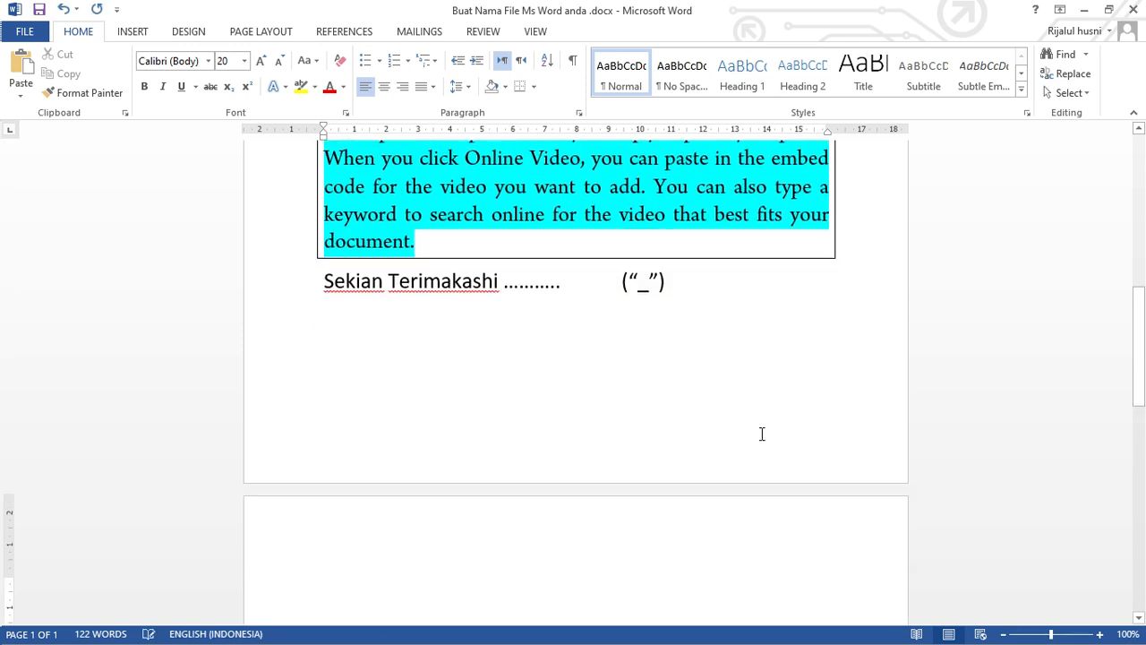
pyautogui.scroll(-5, 650, 429)
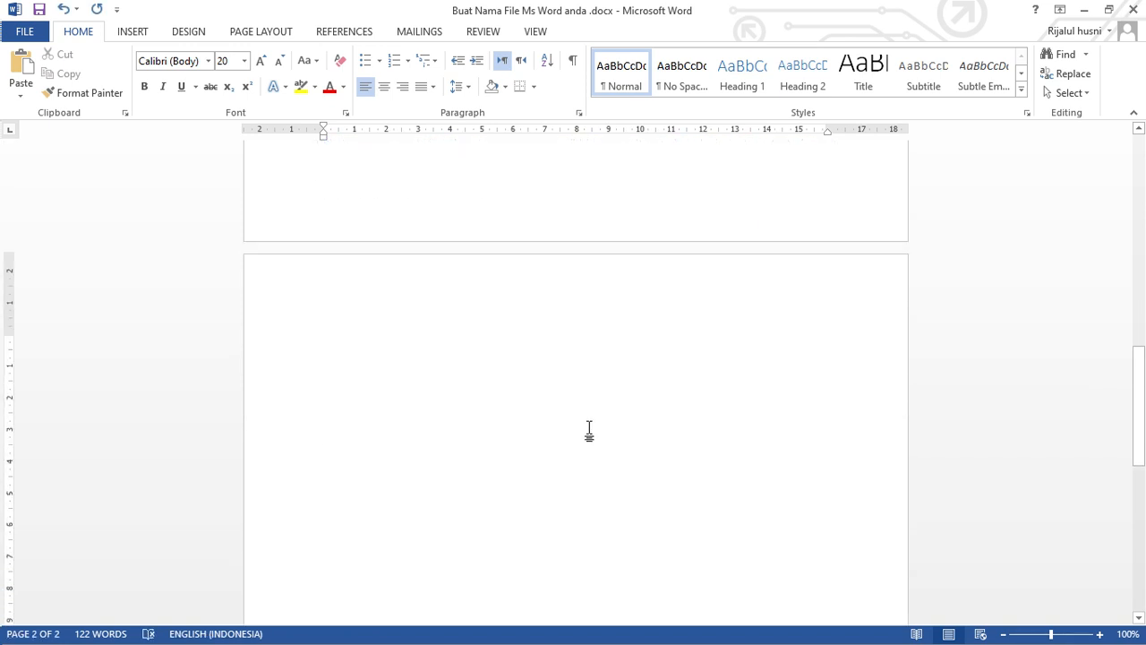
# Write "Pada kali ini : tutorial tentang" at the top of the second page.
pyautogui.write('pada kali ')
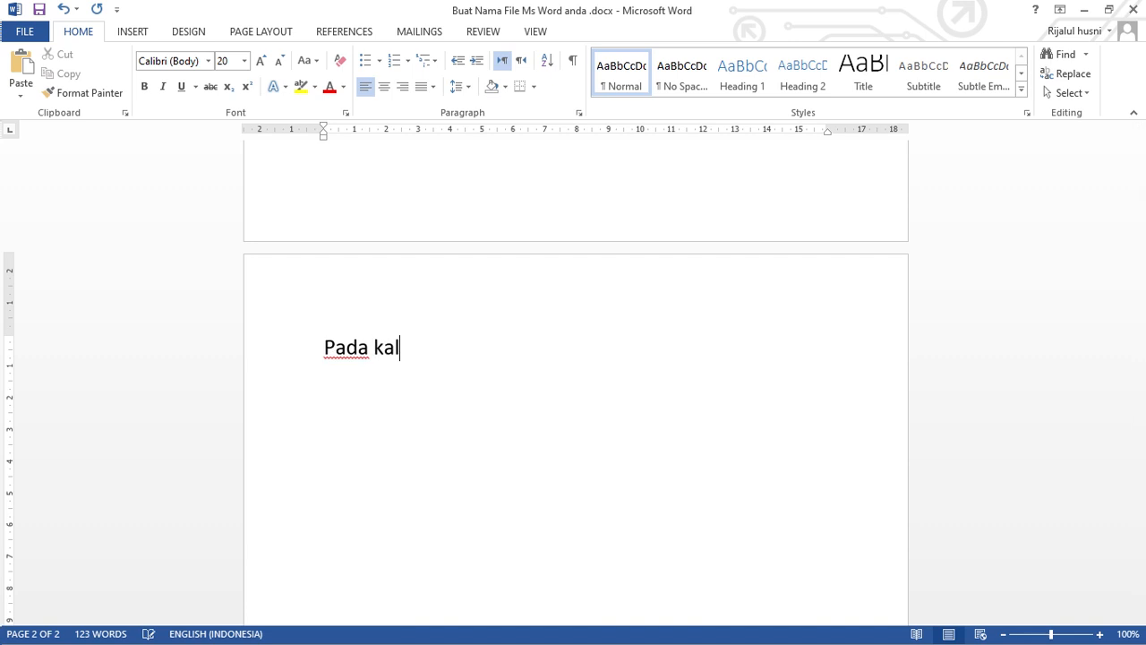
pyautogui.write('ini')
pyautogui.write(' tne')
pyautogui.press('BackSpace')
pyautogui.press('BackSpace')
pyautogui.press('BackSpace')
pyautogui.write('sa')
pyautogui.press('BackSpace')
pyautogui.press('BackSpace')
pyautogui.write('tut')
pyautogui.press('BackSpace')
pyautogui.press('BackSpace')
pyautogui.press('BackSpace')
pyautogui.write('tutoria')
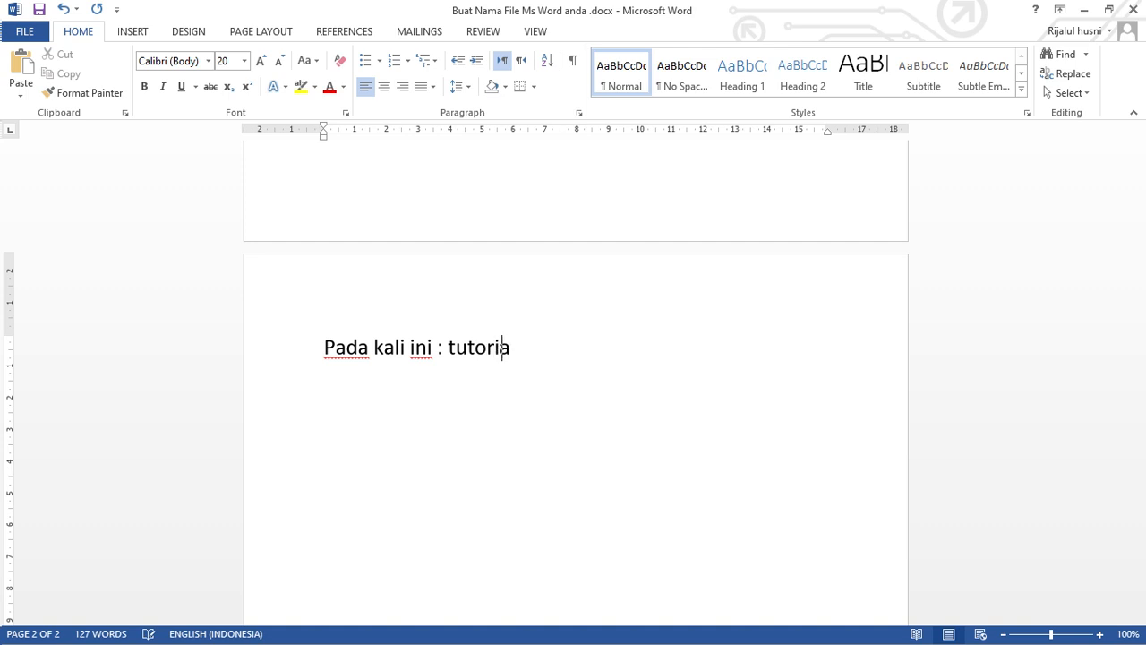
pyautogui.write('l tentang ')
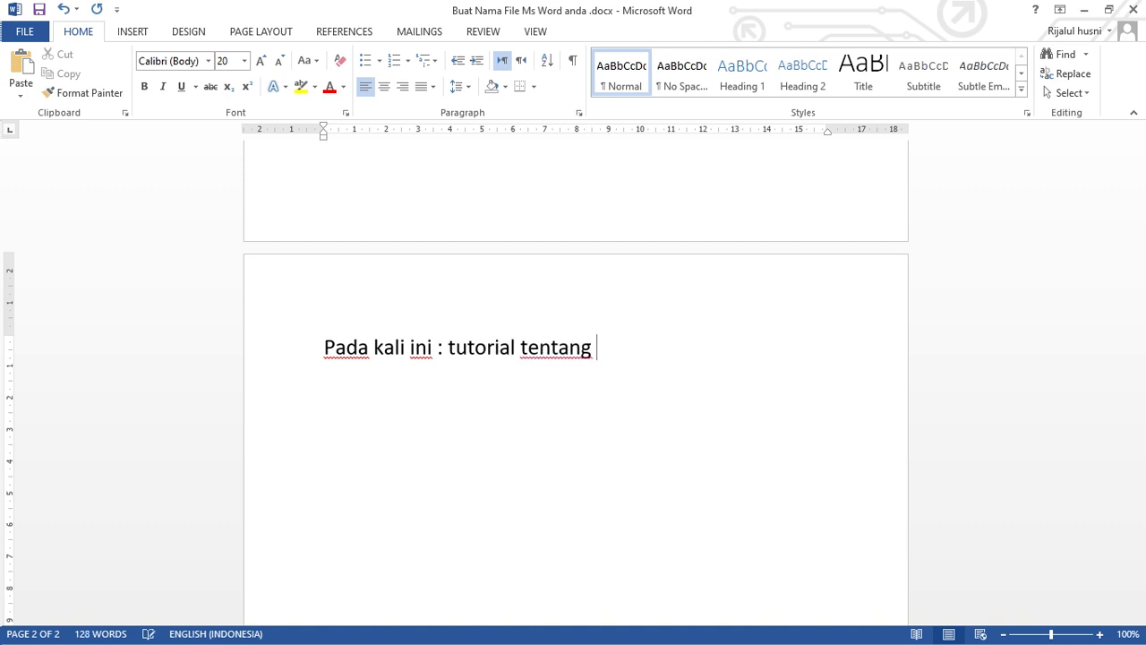
pyautogui.write('> meneu')
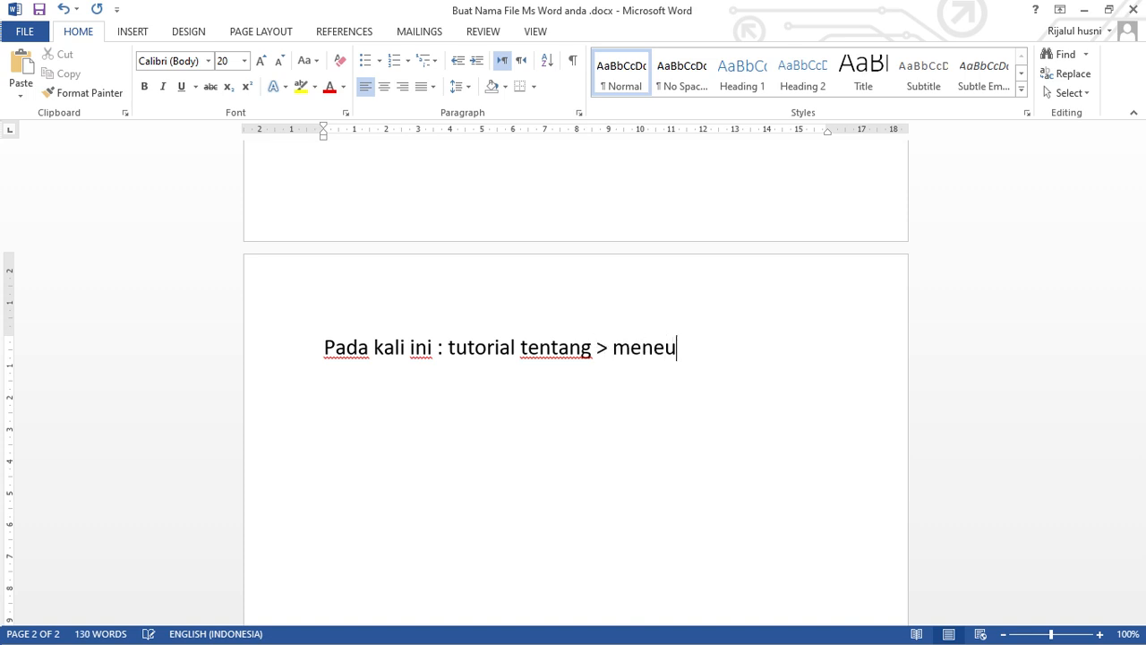
# Continue the sentence on the second page with "> menemukan ,menggantikan teks".
pyautogui.press('BackSpace')
pyautogui.press('BackSpace')
pyautogui.write('emukan ')
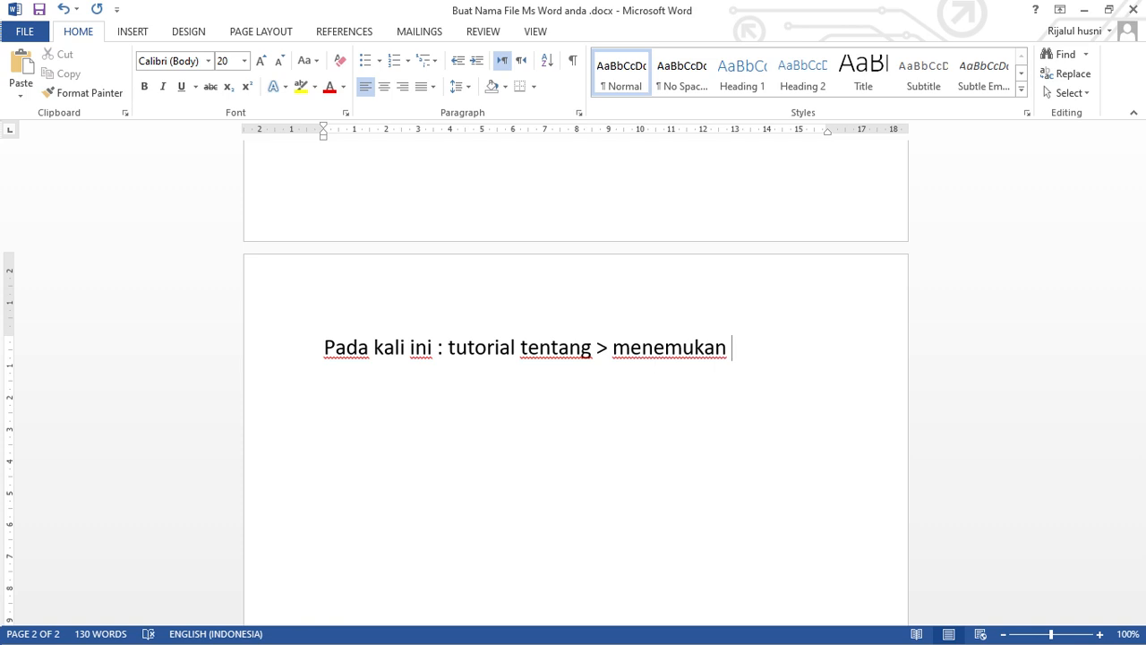
pyautogui.write(',menggantikan')
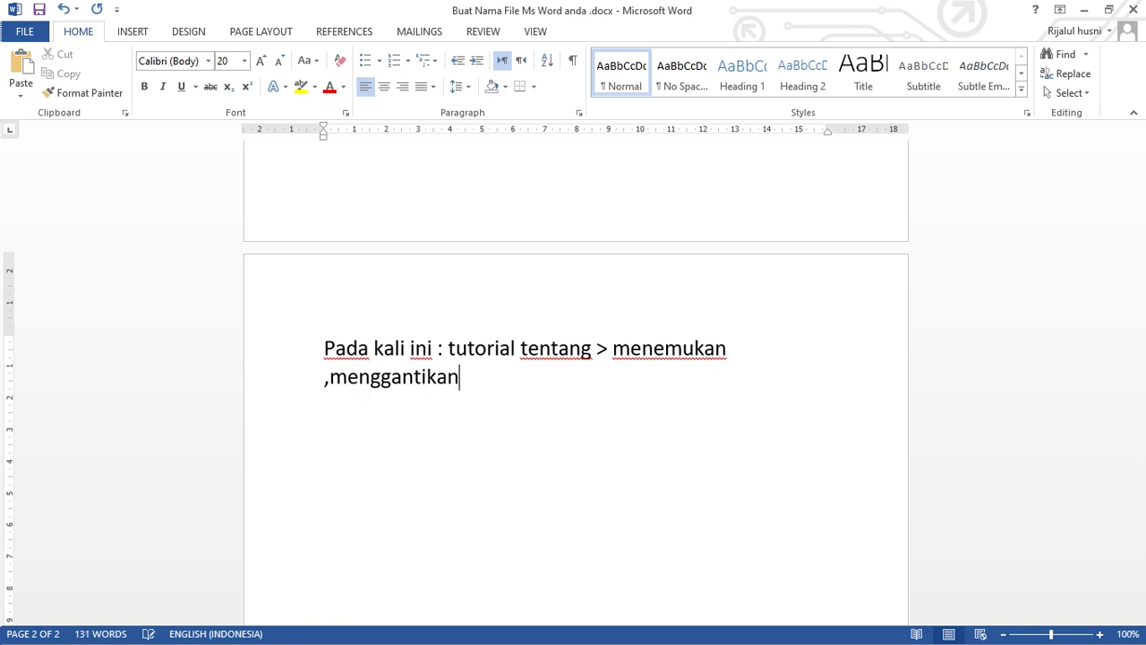
pyautogui.write(' teks')
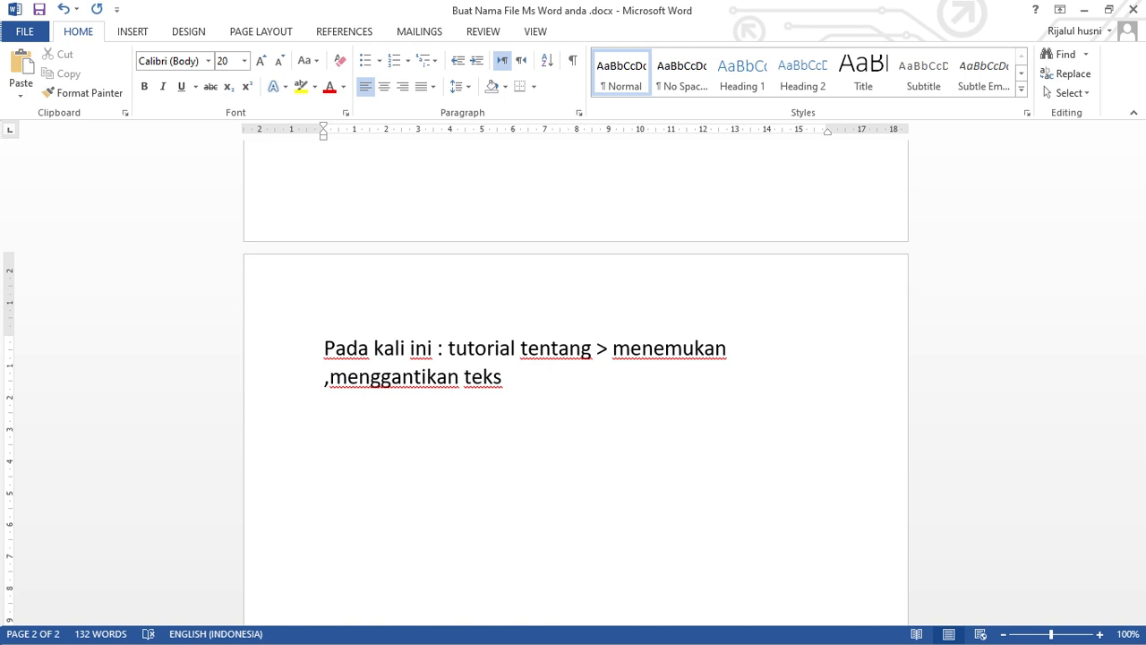
# Delete the entire content of the document.
pyautogui.scroll(2, 589, 427)
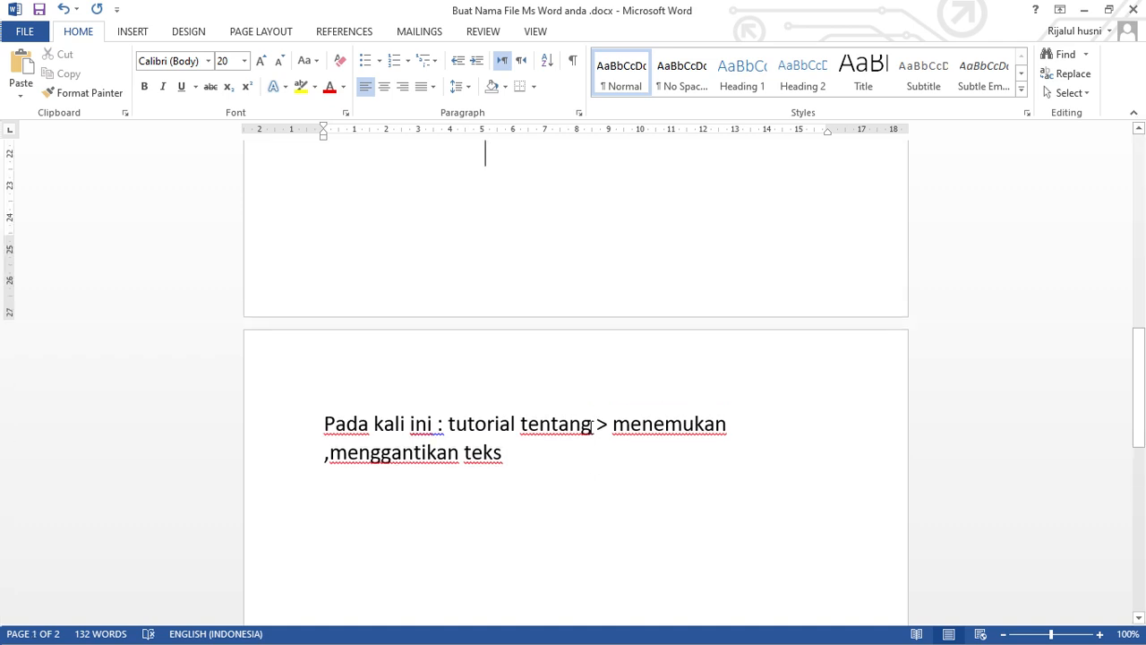
pyautogui.hotkey('ctrl', 'a')
pyautogui.press('Delete')
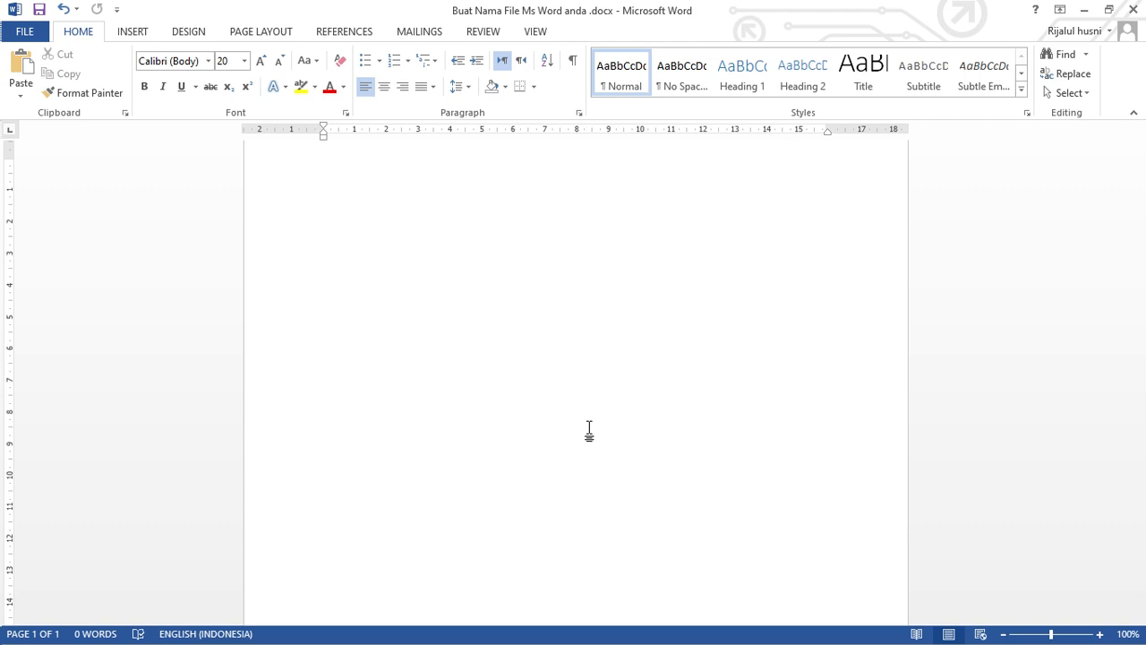
# Write "Find teks" and "Mencari teks" as two separate lines, followed by a blank line.
pyautogui.write('find teks')
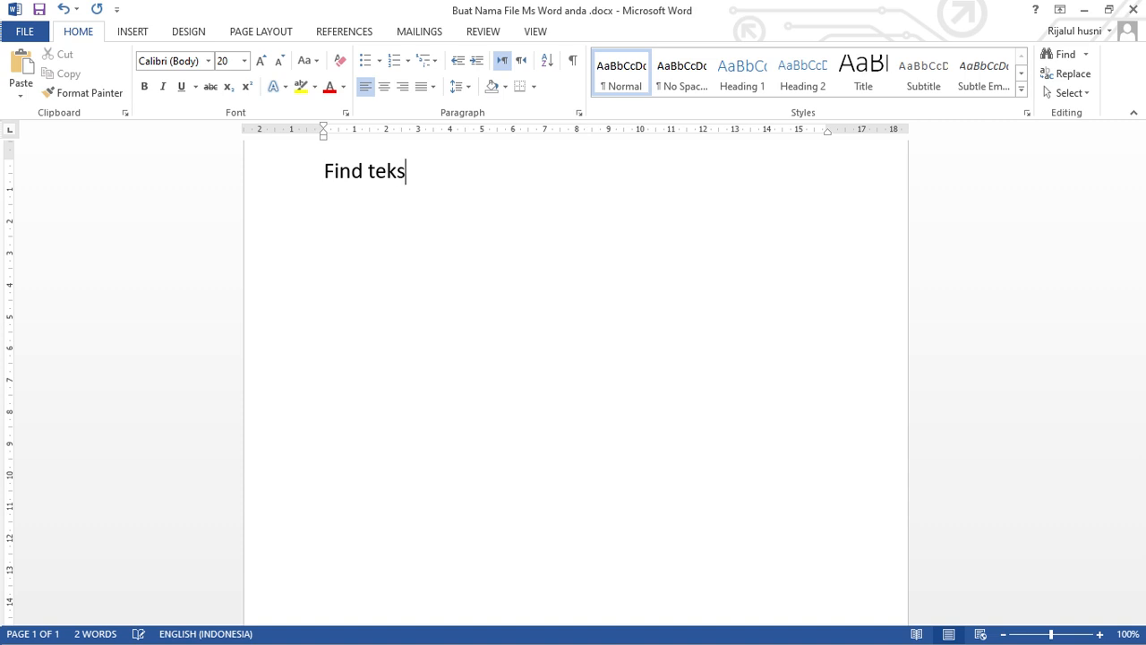
pyautogui.press('Return')
pyautogui.write('e')
pyautogui.press('BackSpace')
pyautogui.write('mencari te')
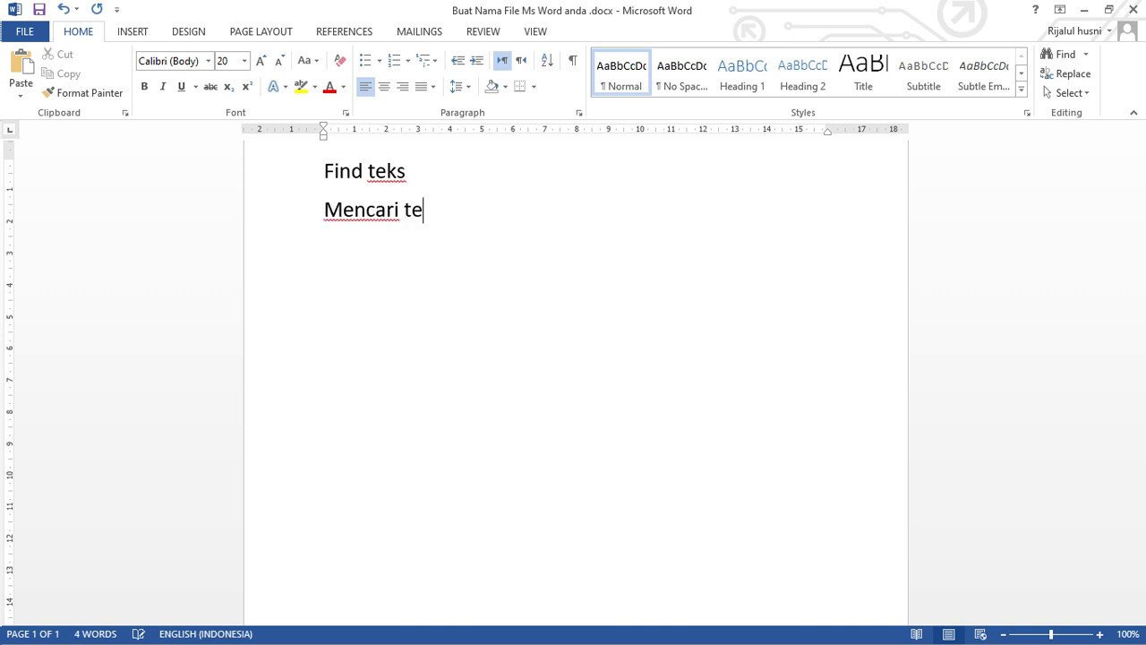
pyautogui.write('ks')
pyautogui.press('Return')
pyautogui.press('Return')
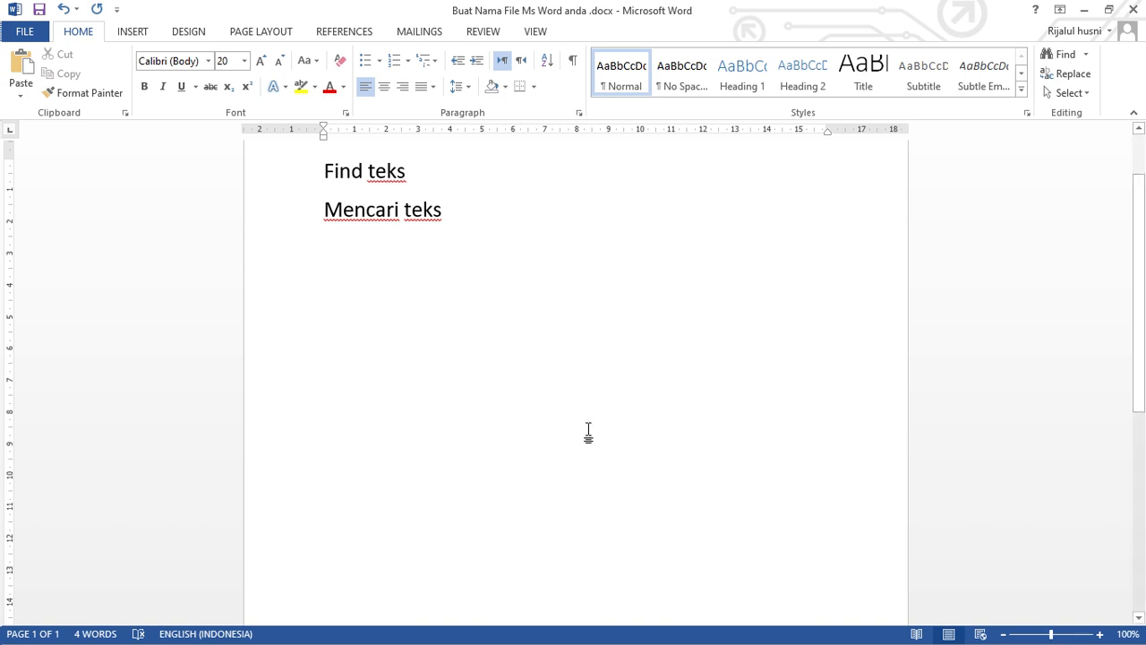
# Add the line "Kita bikin teks contoh :" below the blank line to introduce the sample text.
pyautogui.write('kita bik')
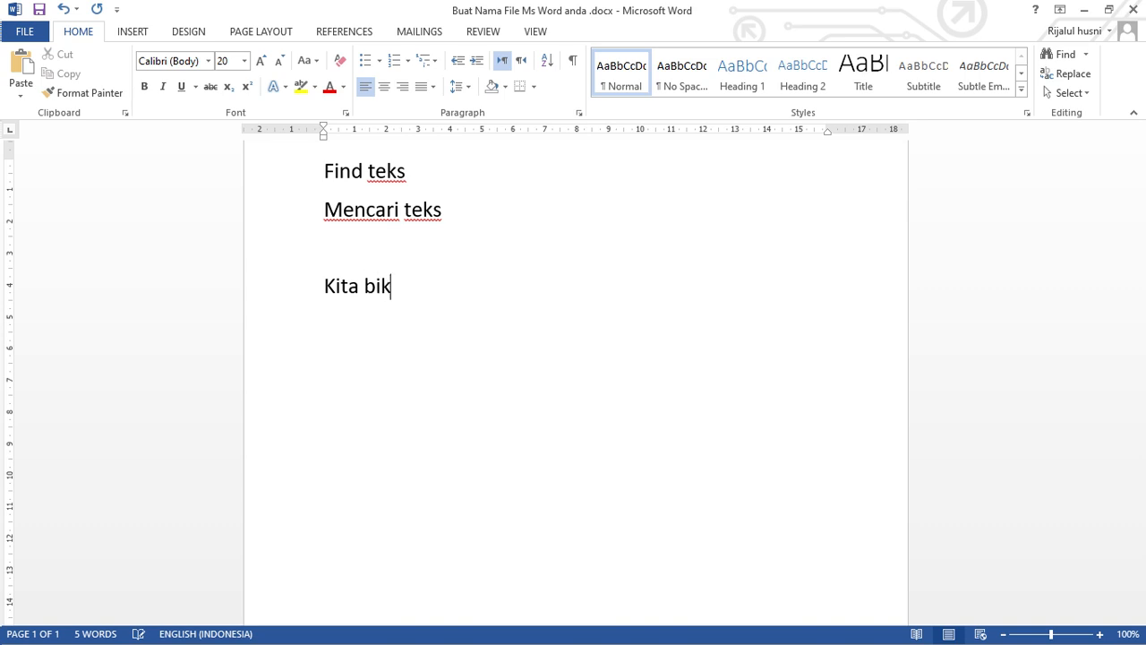
pyautogui.write('i')
pyautogui.press('BackSpace')
pyautogui.press('BackSpace')
pyautogui.press('BackSpace')
pyautogui.press('BackSpace')
pyautogui.press('BackSpace')
pyautogui.write('bikin teks cont')
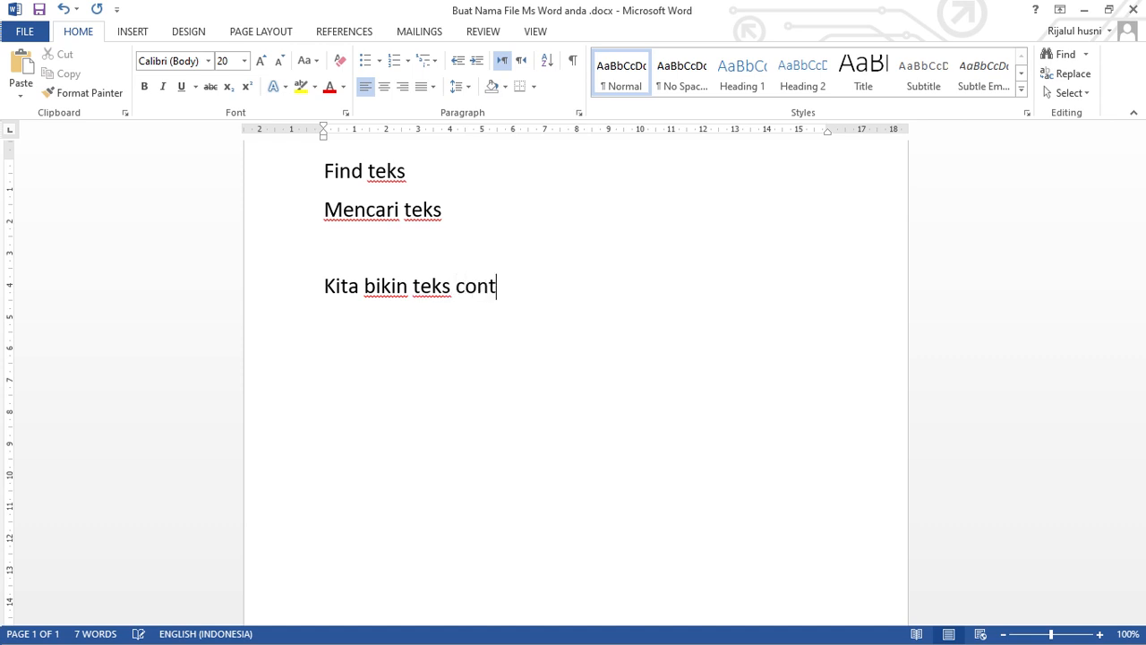
pyautogui.write('oh :')
pyautogui.press('Return')
# Generate five paragraphs of sample text under the introductory line with =rand(5).
pyautogui.write('=rand')
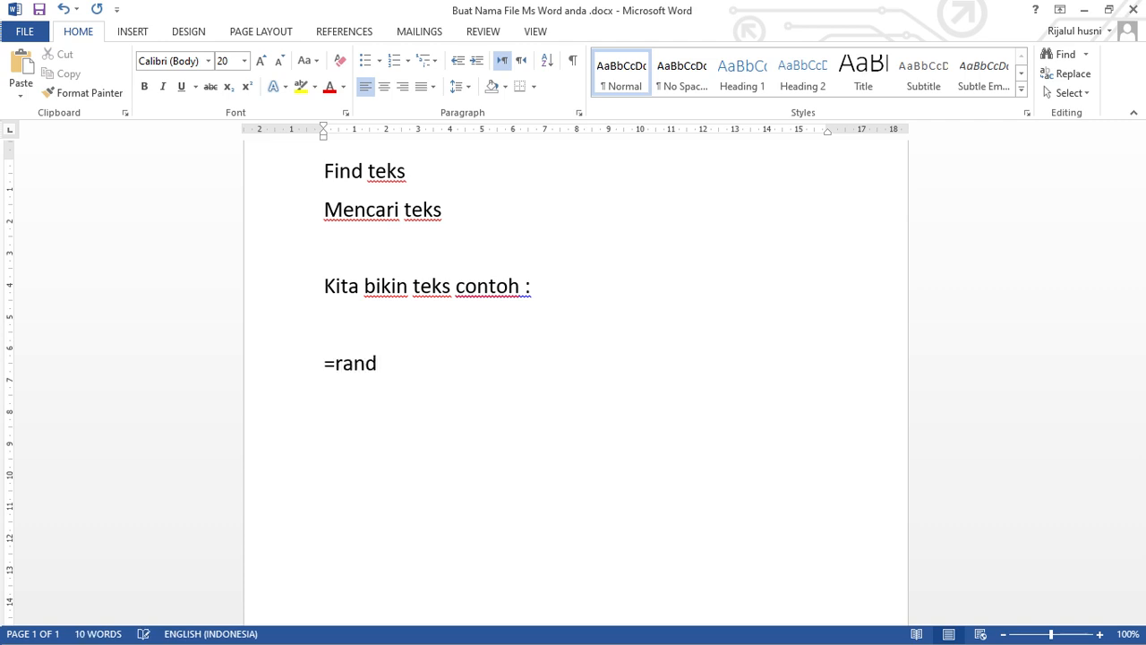
pyautogui.write('()')
pyautogui.press('Left')
pyautogui.write('5')
pyautogui.press('Return')
pyautogui.press('BackSpace')
pyautogui.press('End')
pyautogui.press('Return')
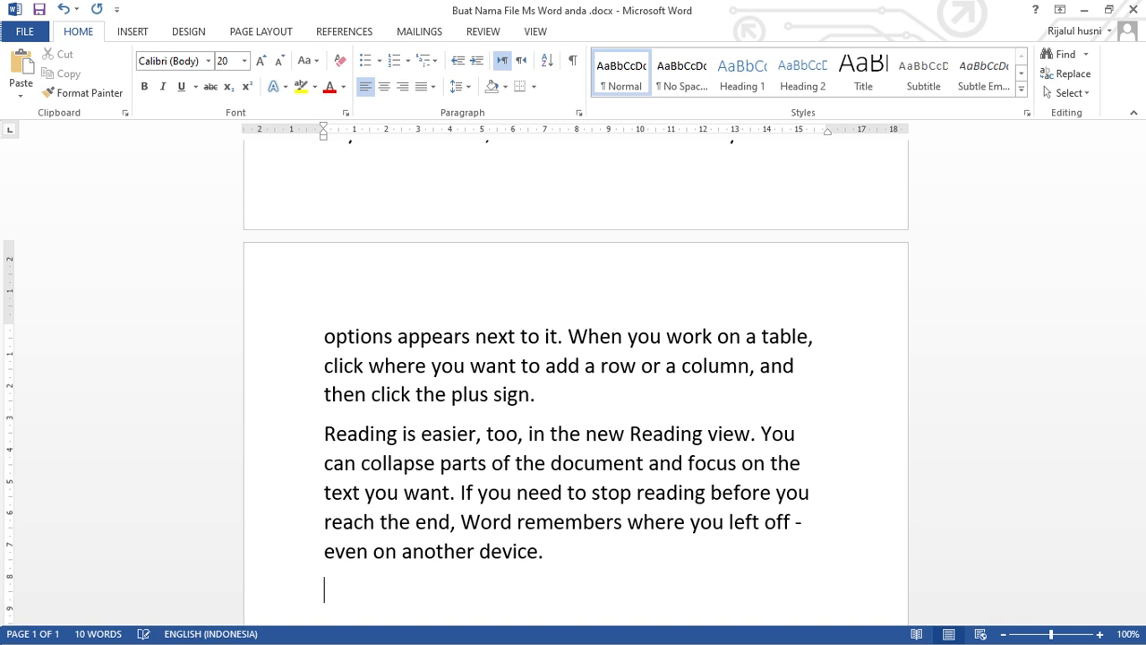
pyautogui.scroll(5, 588, 429)
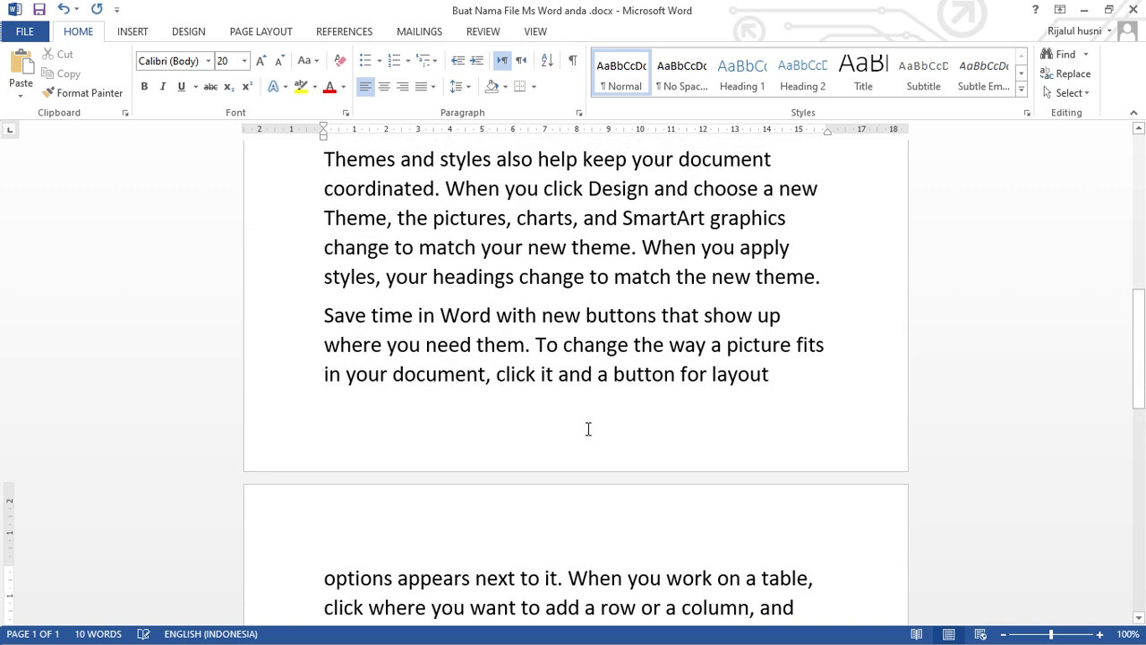
pyautogui.hotkey('ctrl', 'a')
pyautogui.scroll(9, 587, 429)
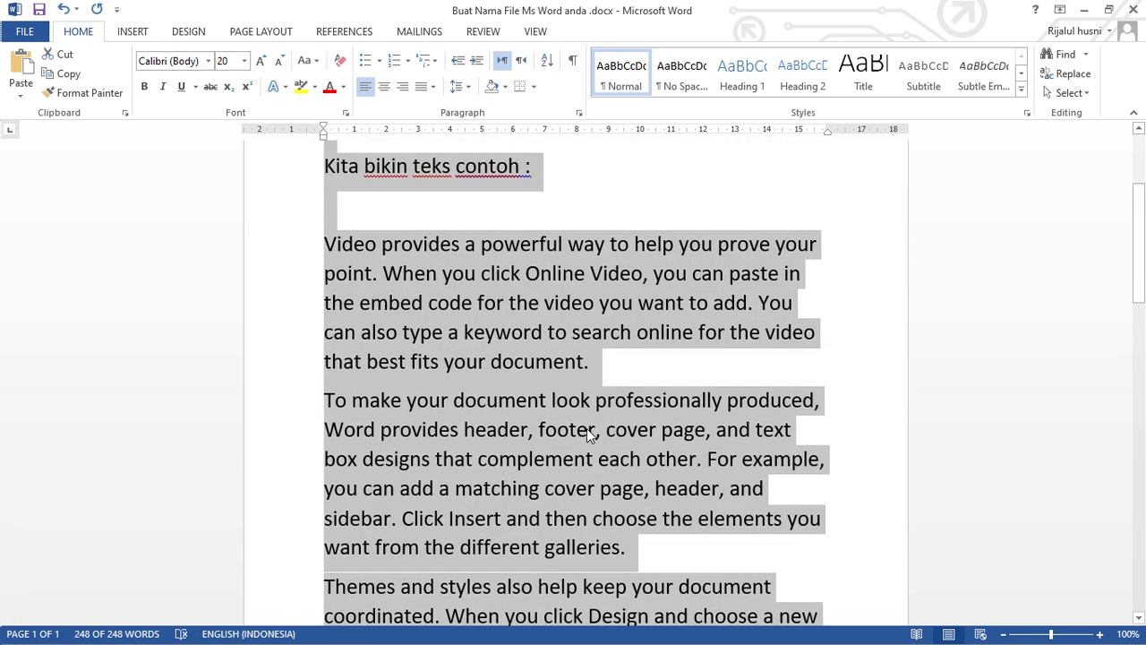
pyautogui.scroll(4, 586, 428)
pyautogui.keyDown('shift'); pyautogui.click(334, 403); pyautogui.keyUp('shift')
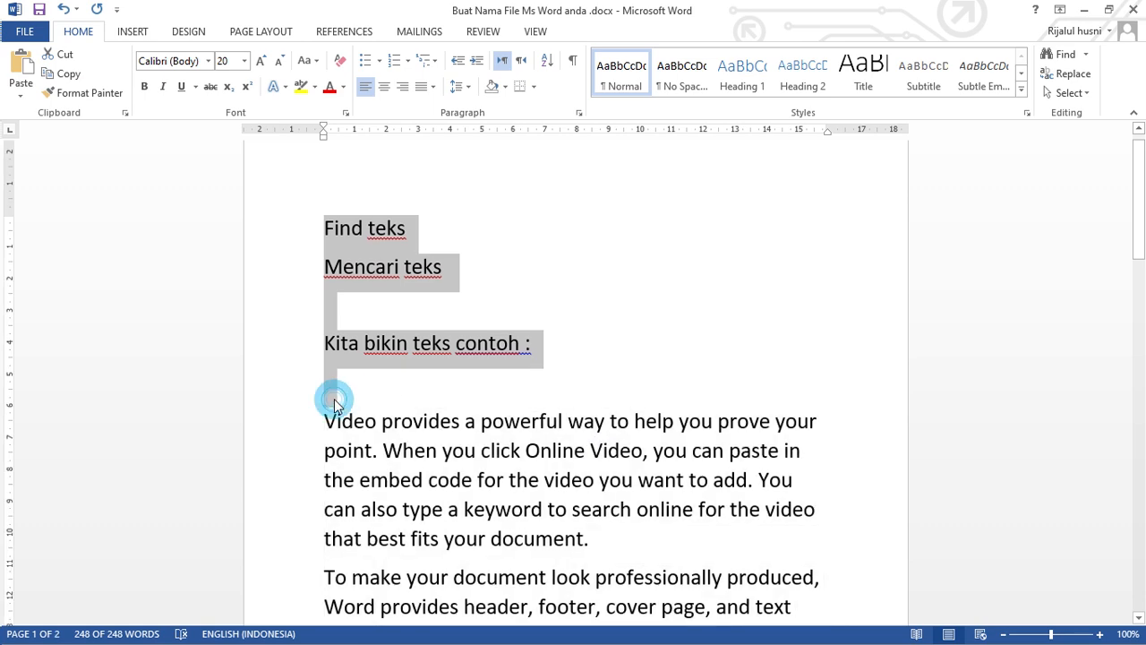
# Set the font size of all the sample paragraphs below "Kita bikin teks contoh :" to 12.
pyautogui.click(338, 401)
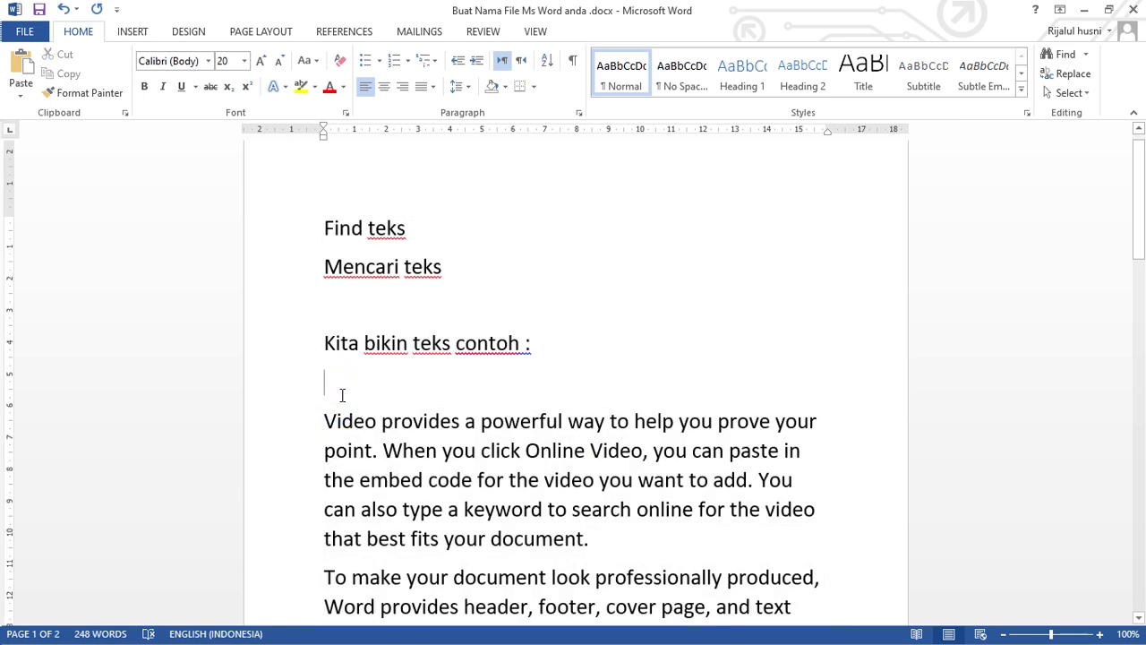
pyautogui.scroll(-4, 412, 412)
pyautogui.scroll(-18, 412, 412)
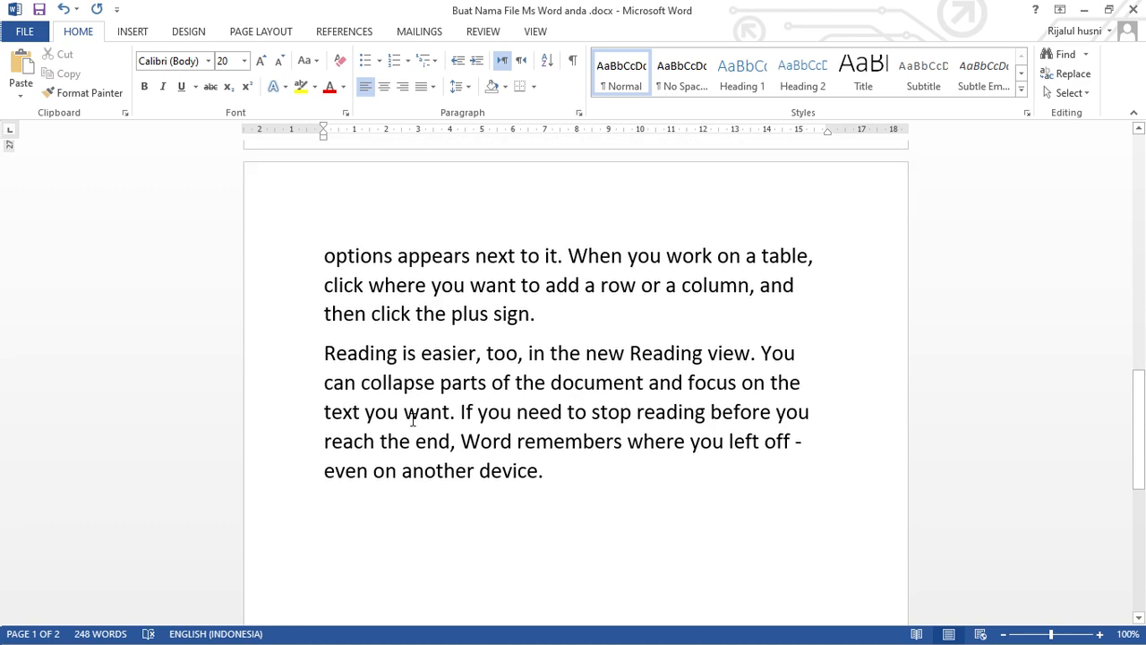
pyautogui.keyDown('shift'); pyautogui.click(392, 414); pyautogui.keyUp('shift')
pyautogui.scroll(8, 391, 414)
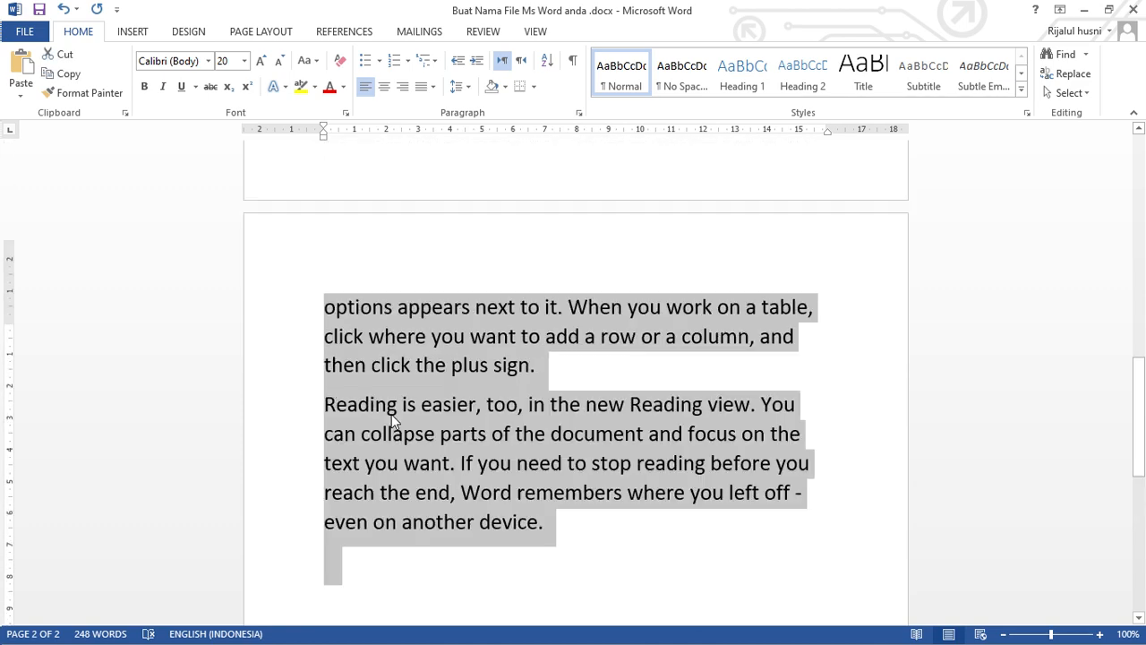
pyautogui.scroll(16, 391, 414)
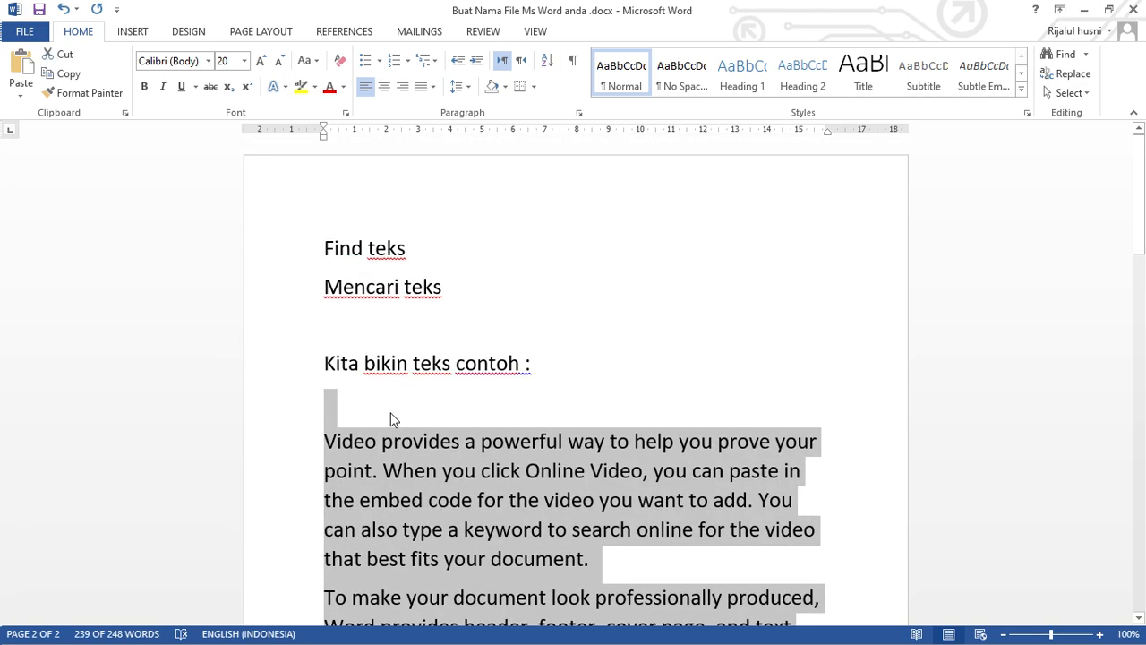
pyautogui.click(244, 61)
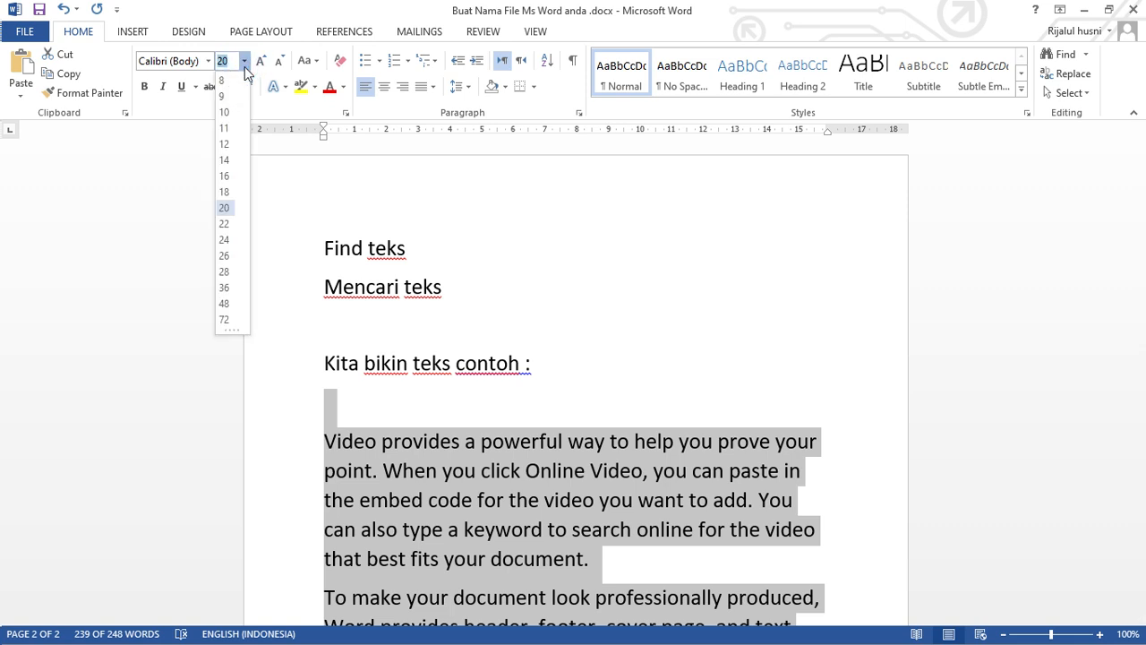
pyautogui.click(224, 144)
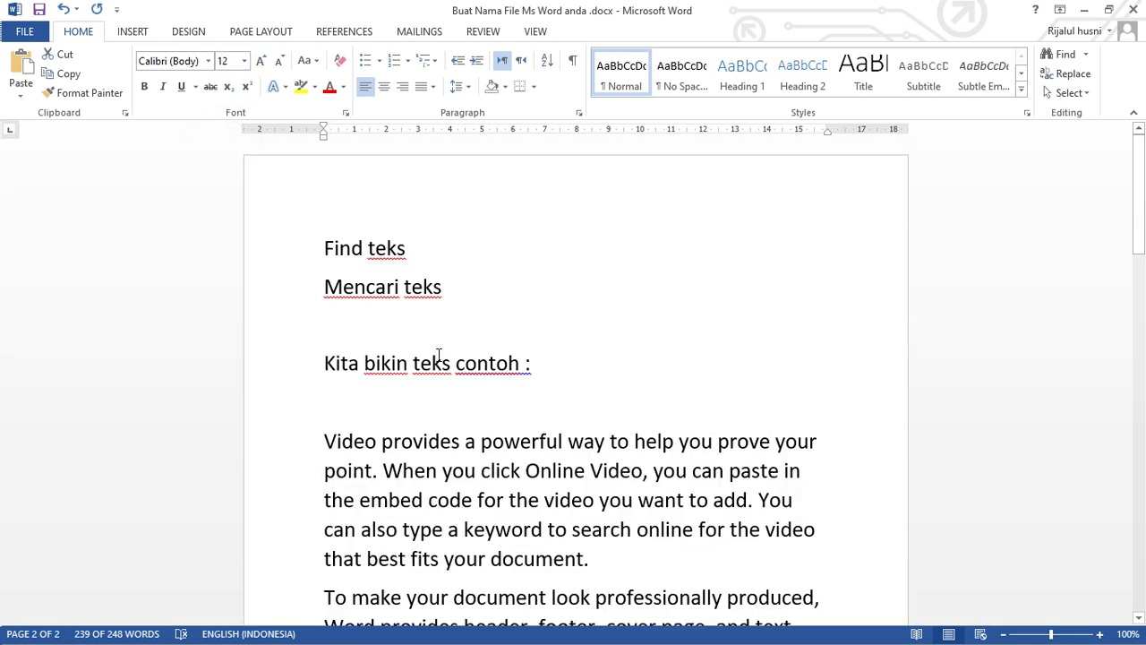
pyautogui.scroll(-3, 443, 350)
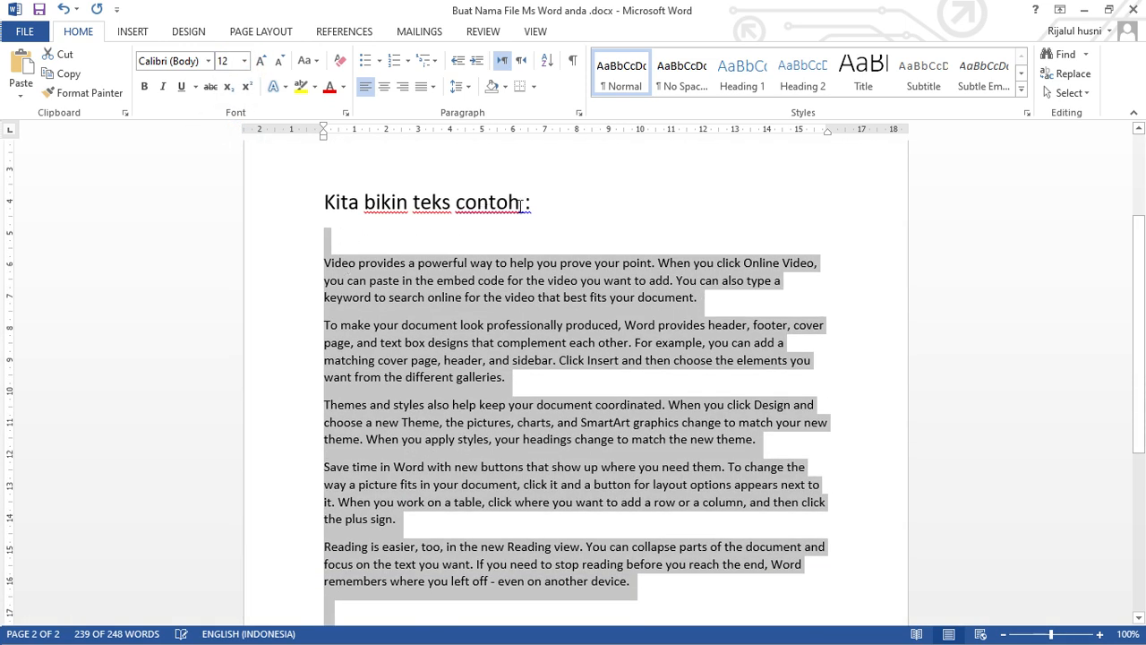
pyautogui.click(541, 203)
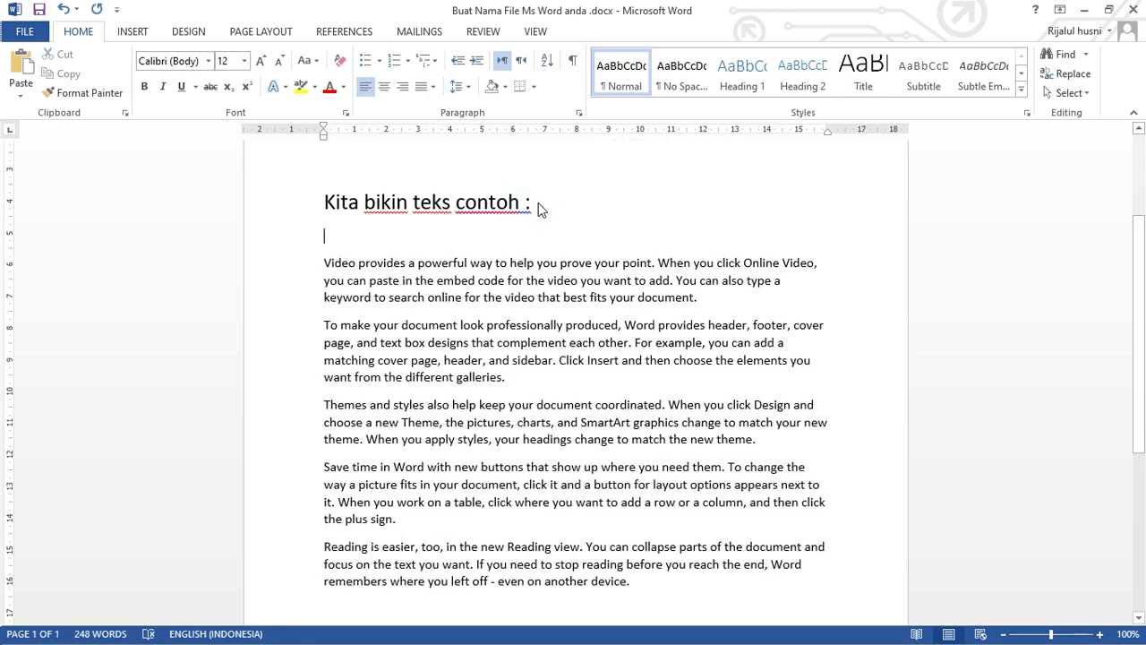
# Add a blank line above the sample paragraphs and extend "Kita bikin teks contoh :" with "kita kecil kan font nya biar mudah saja....".
pyautogui.press('Return')
pyautogui.press('Left')
pyautogui.press('Left')
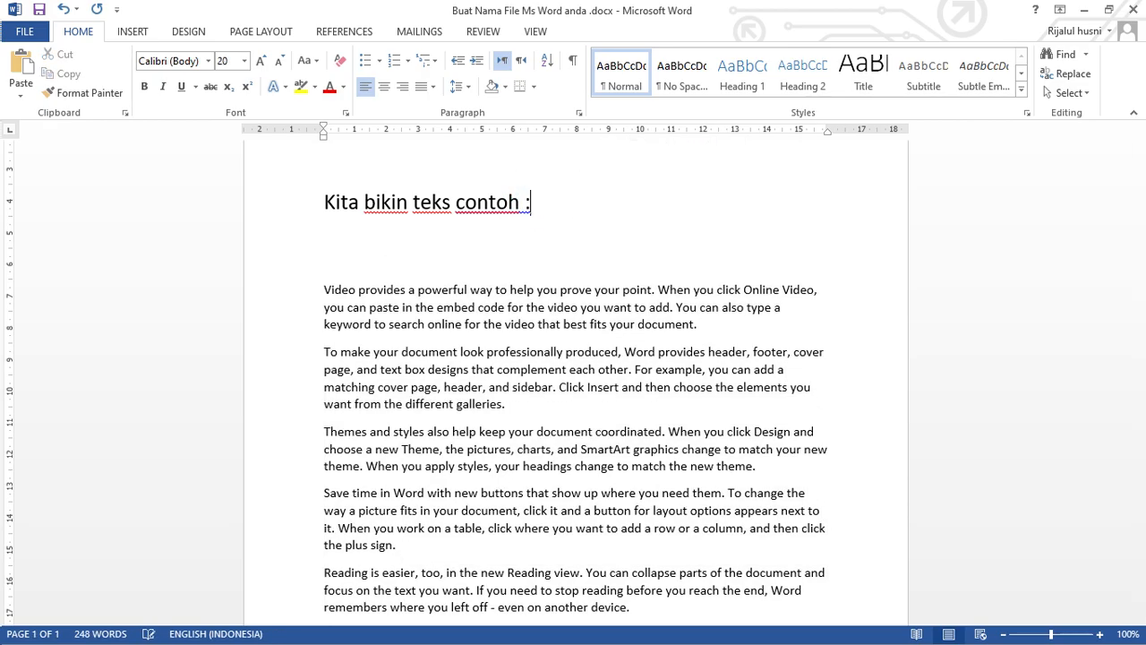
pyautogui.write('kita ke')
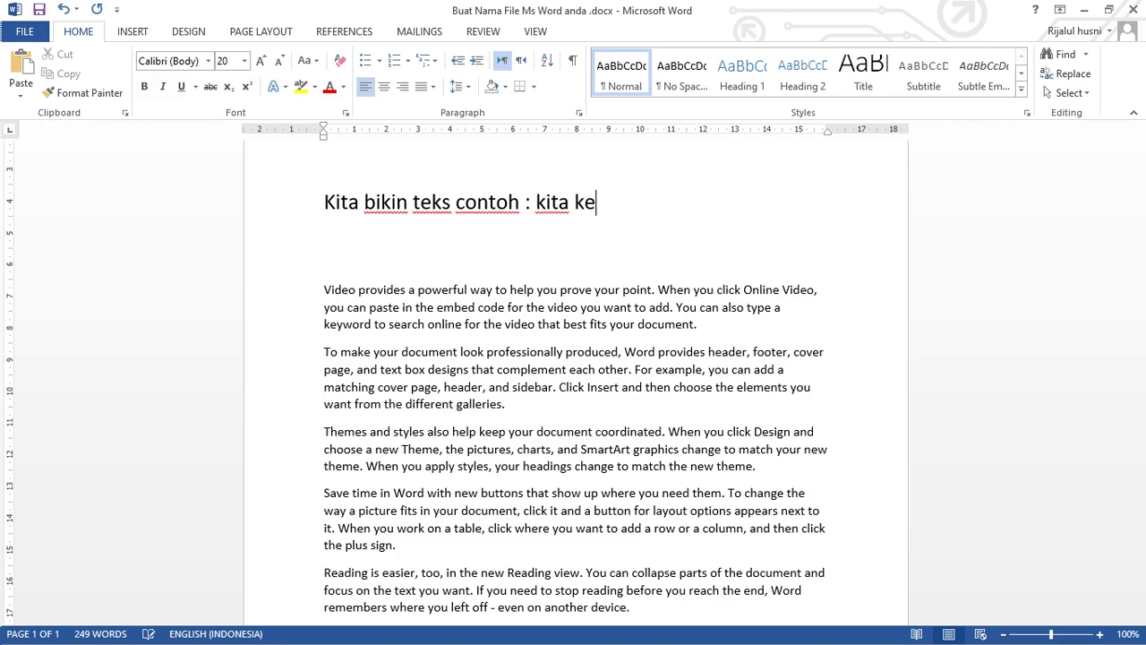
pyautogui.write('cil kan fin')
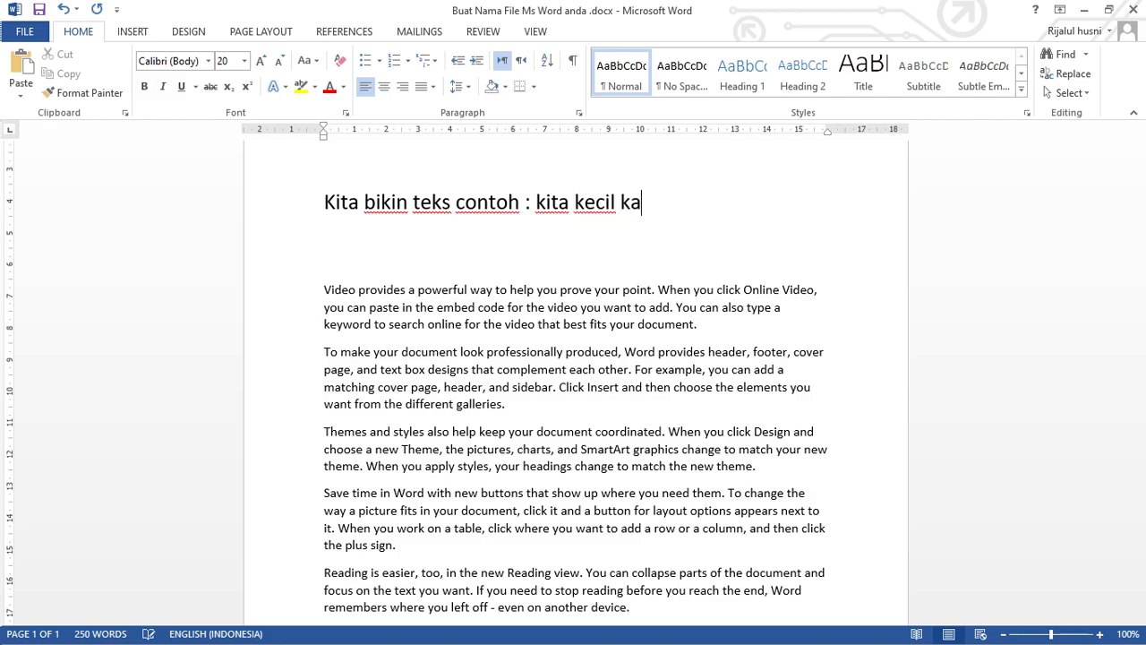
pyautogui.press('BackSpace')
pyautogui.press('BackSpace')
pyautogui.write('ont n')
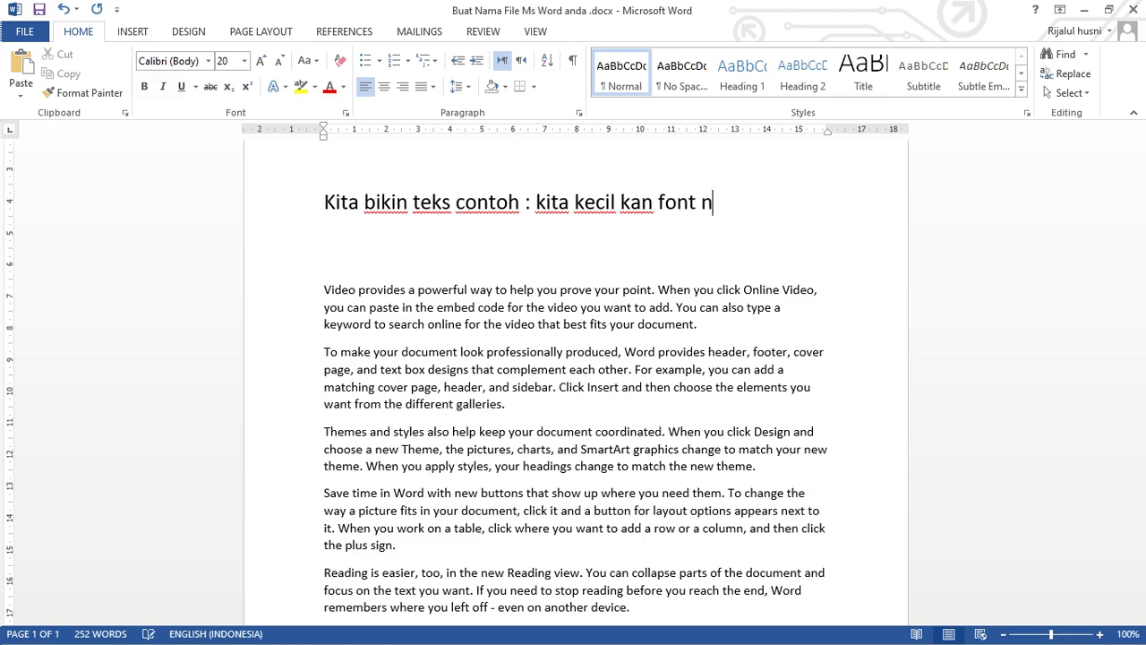
pyautogui.write('ya biar m')
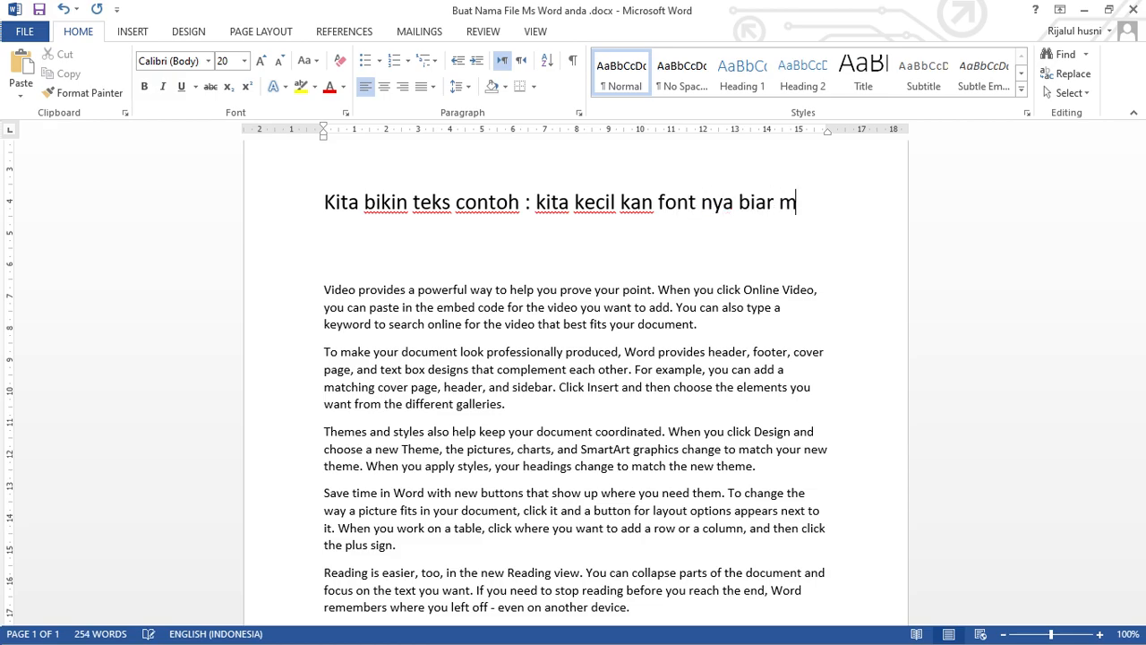
pyautogui.write('udah')
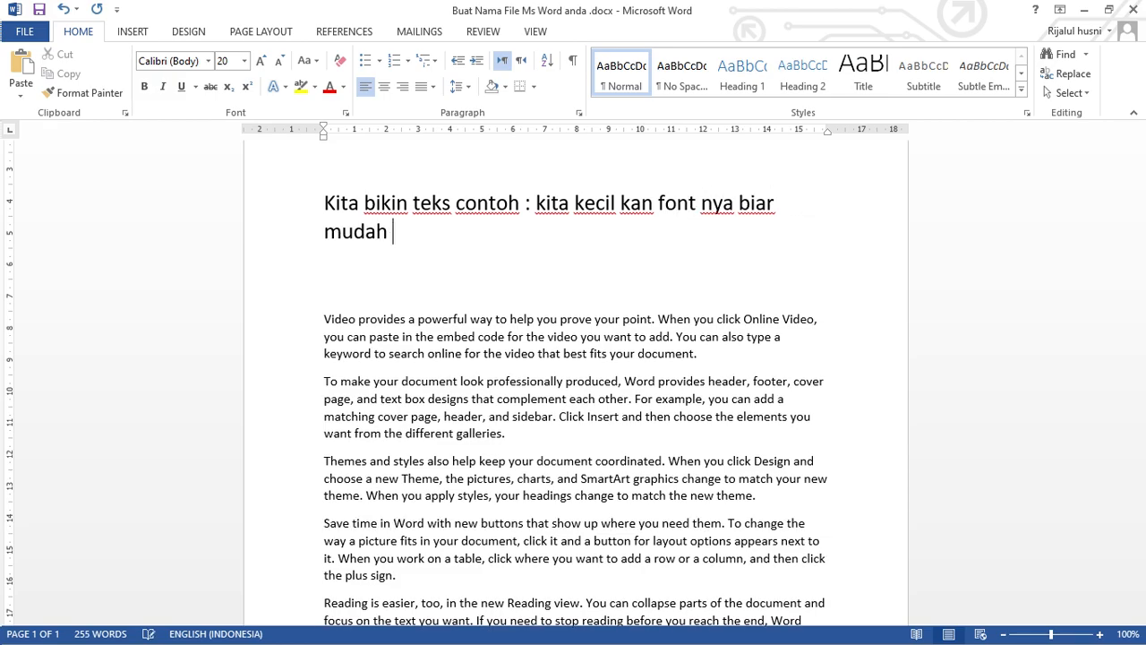
pyautogui.write(' saja....')
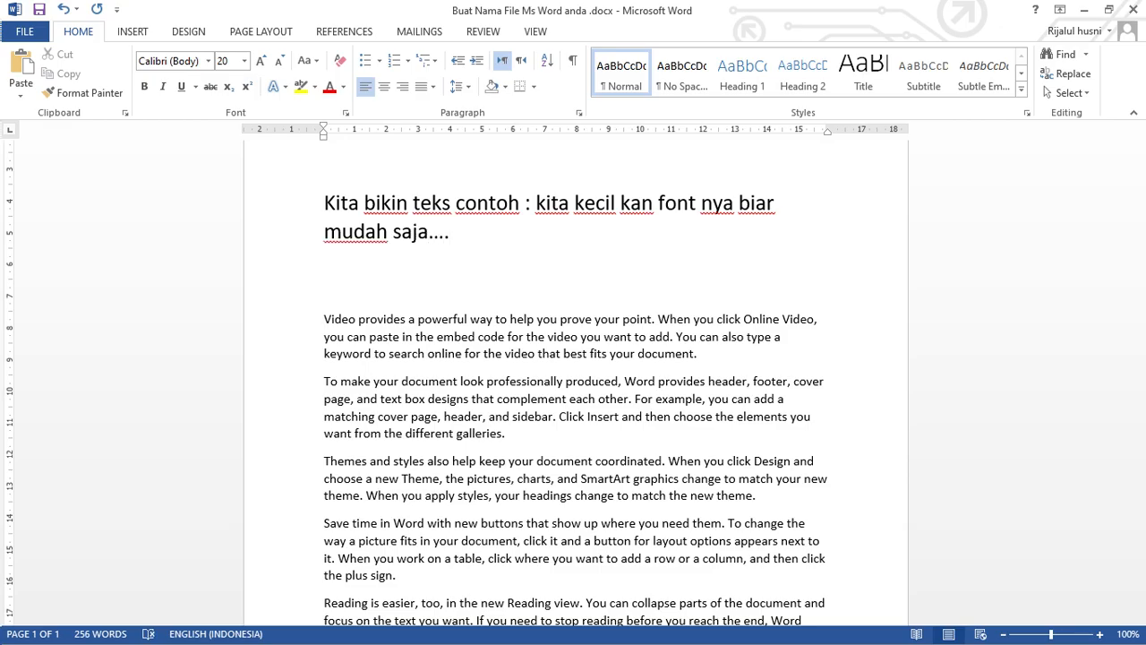
# Add an indented, unnumbered line reading "Cara menemukan teks :" directly below the introductory line.
pyautogui.press('Return')
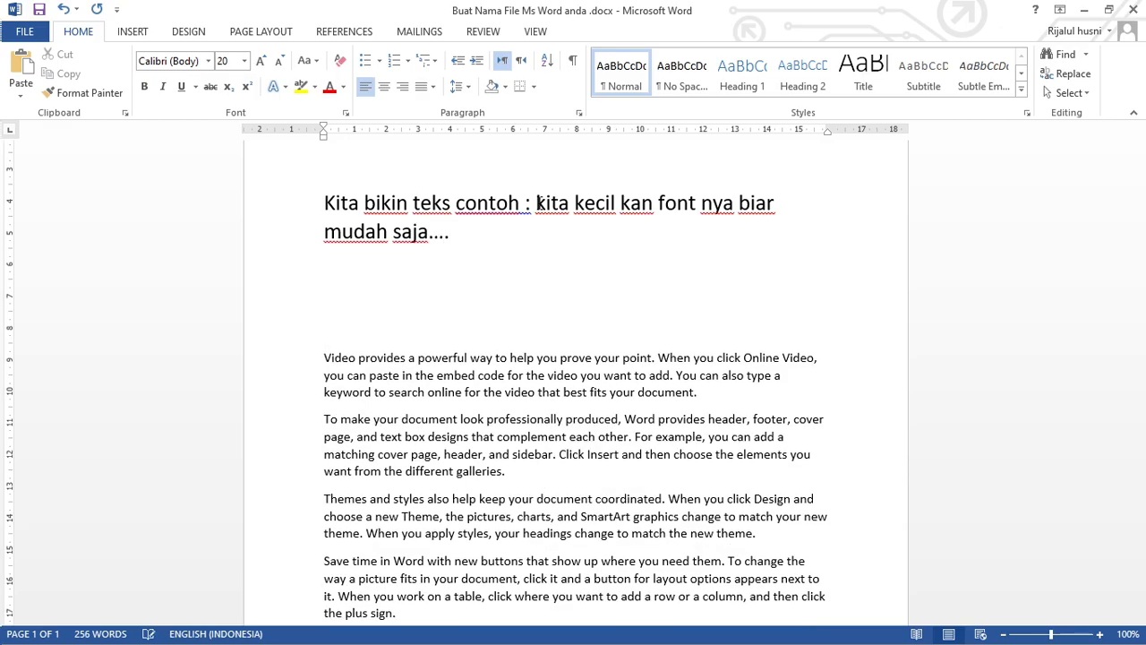
pyautogui.write('1. cara')
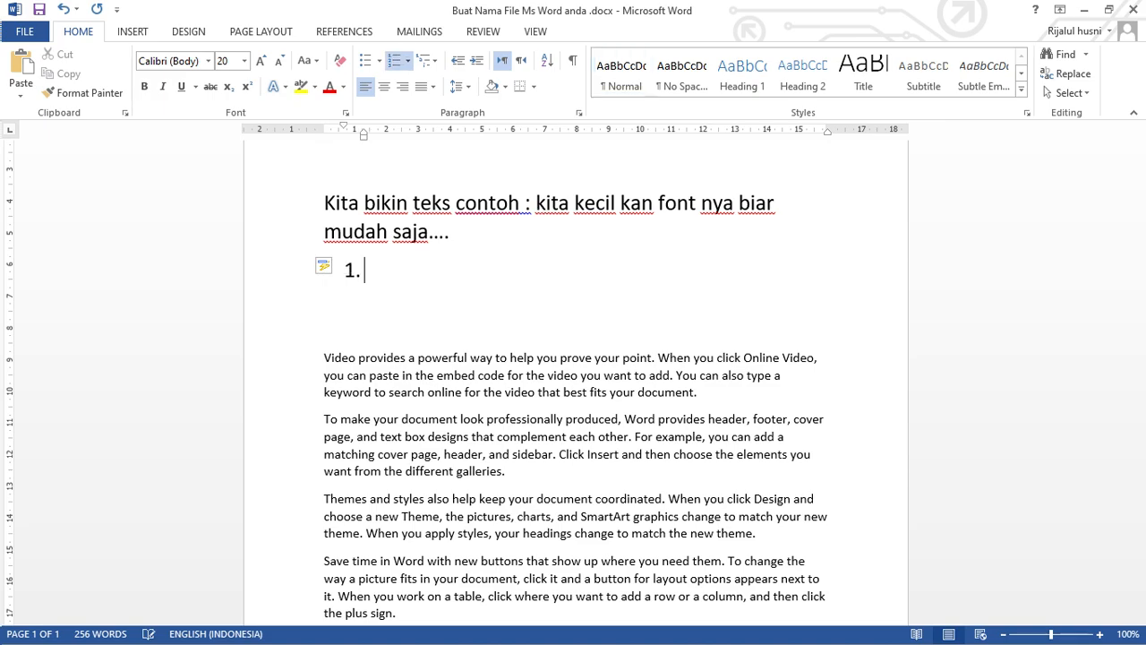
pyautogui.press('BackSpace')
pyautogui.press('BackSpace')
pyautogui.press('BackSpace')
pyautogui.press('BackSpace')
pyautogui.press('BackSpace')
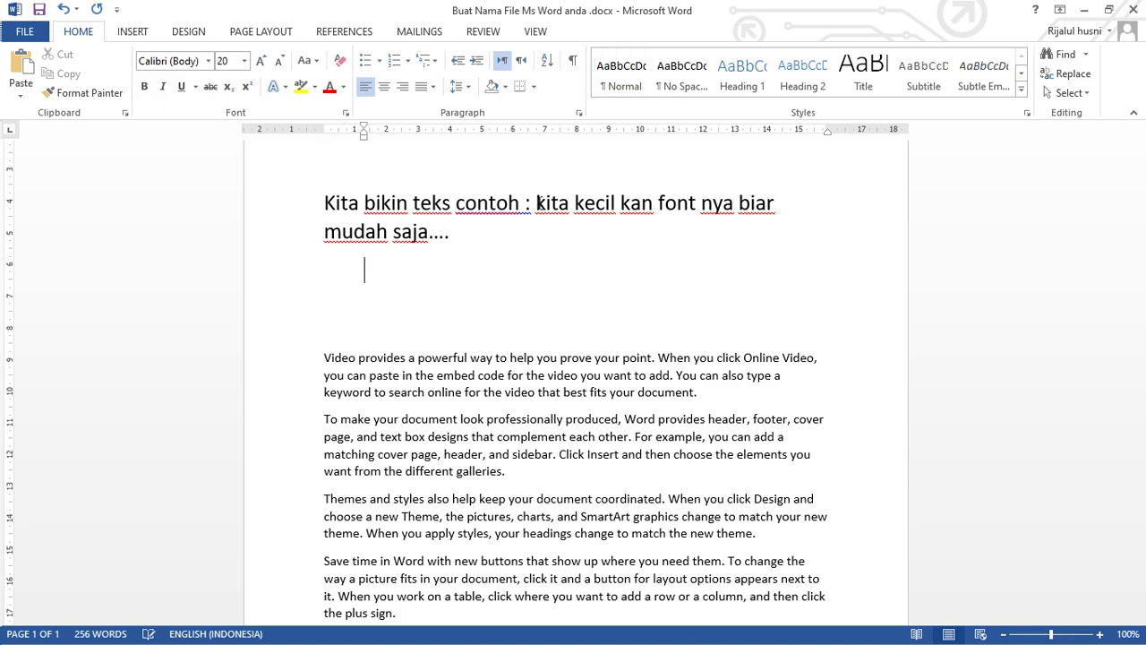
pyautogui.write('cara men')
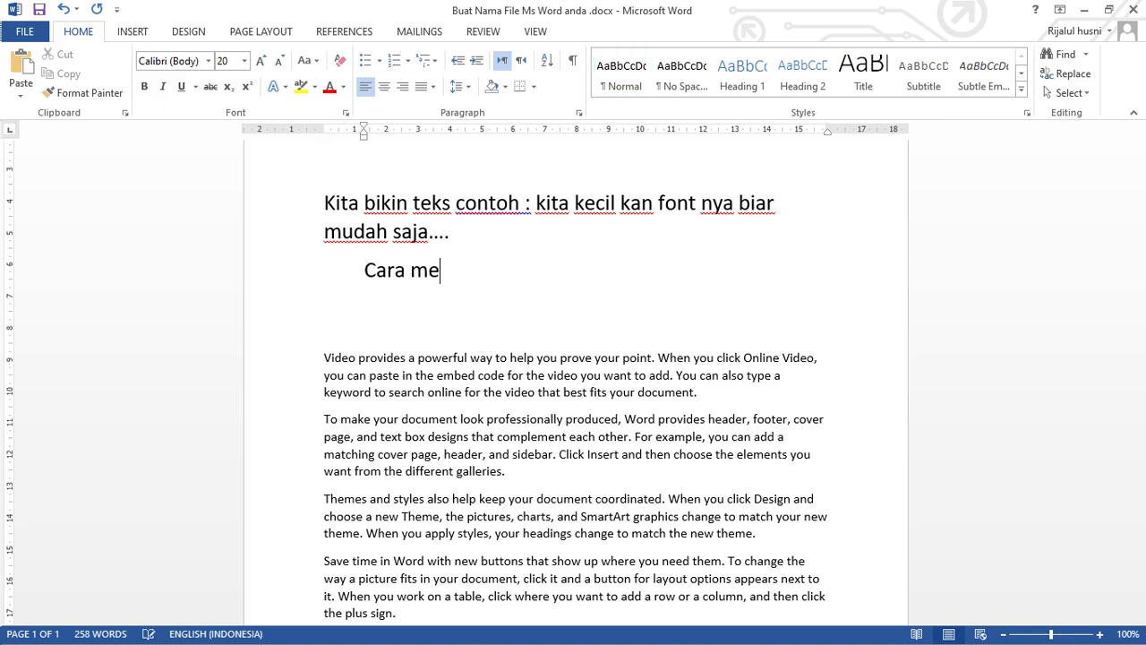
pyautogui.write('emukan ')
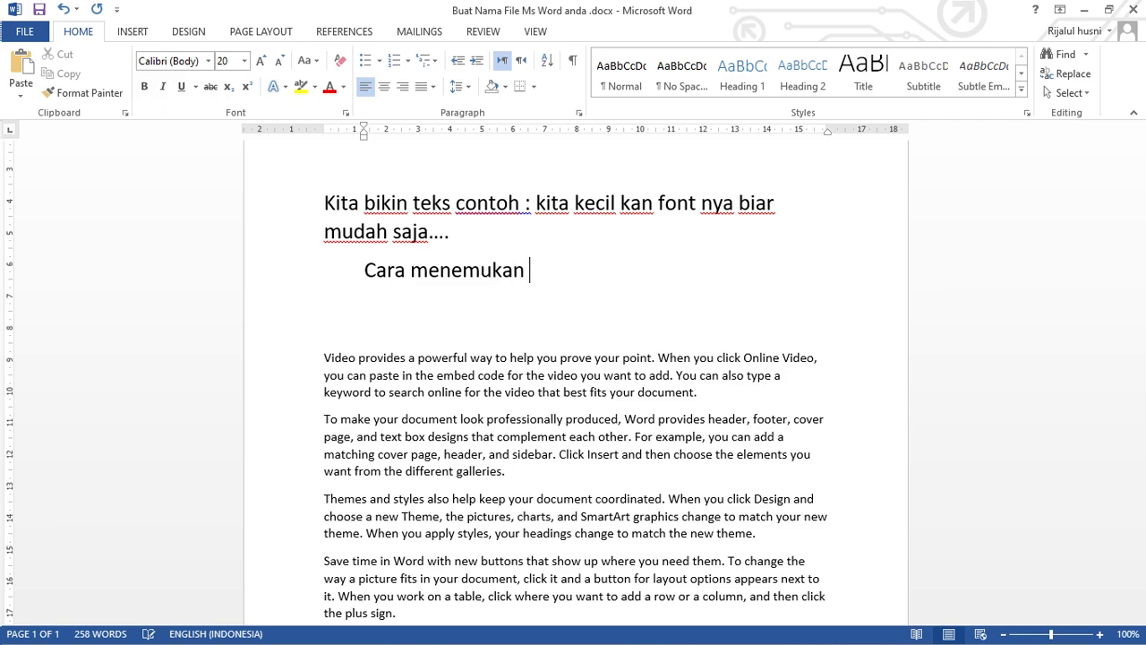
pyautogui.write('teks')
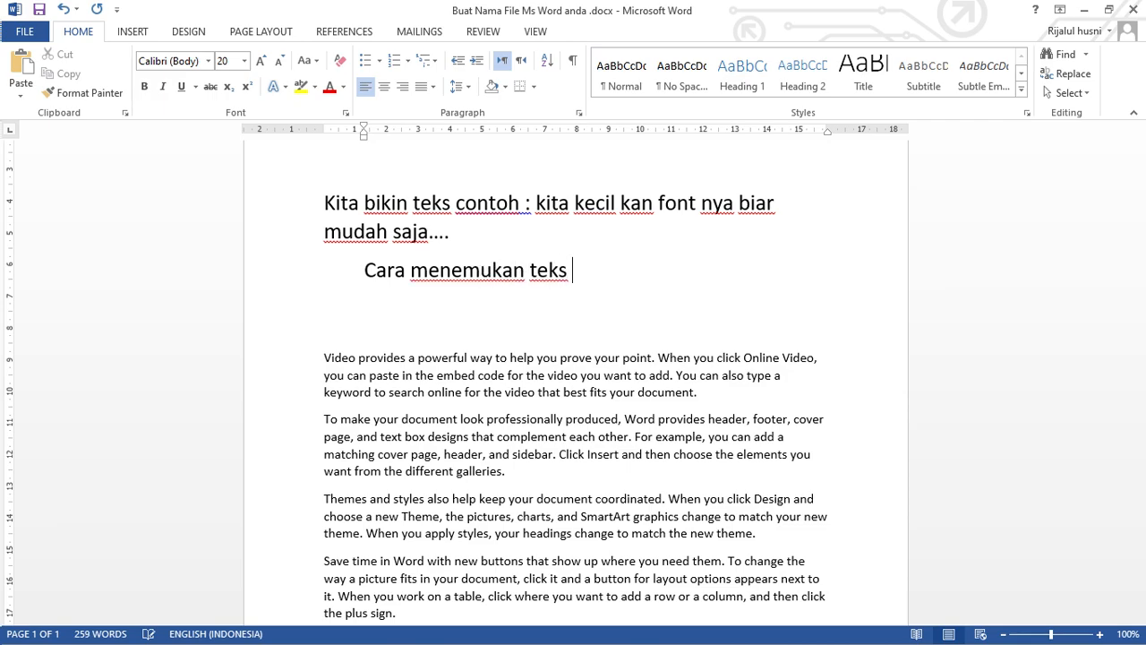
pyautogui.write(' :')
# Add numbered item 1, "Dengan menekan tombol ctrl + f secara bersamaan", followed by an empty unnumbered line at the same indent.
pyautogui.press('Return')
pyautogui.write('1. ')
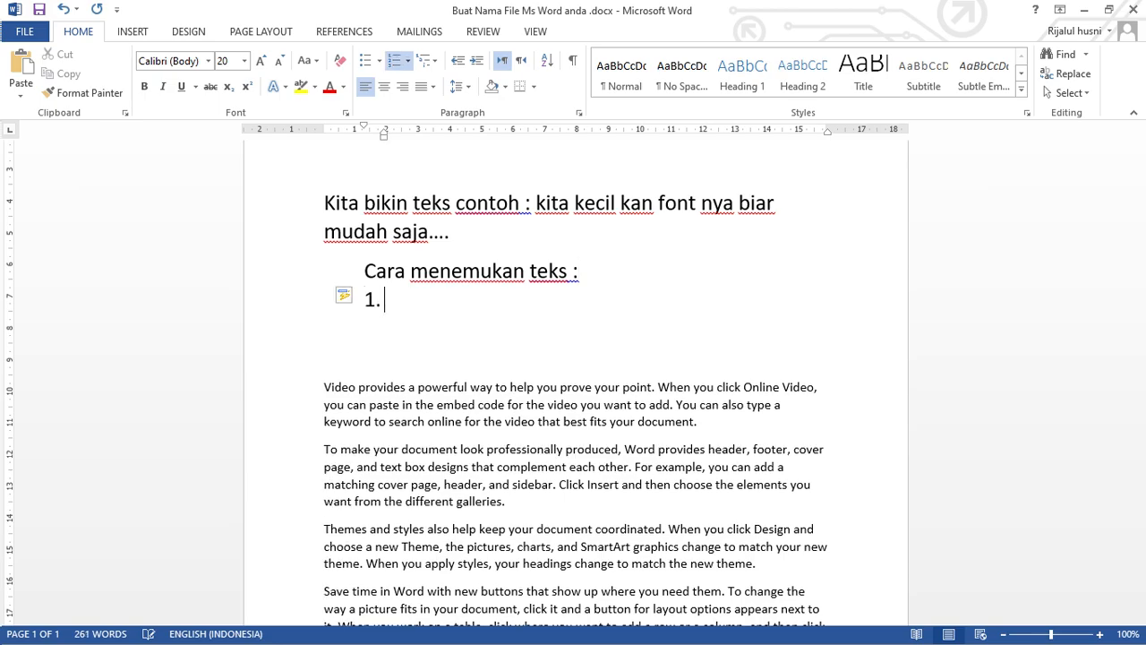
pyautogui.write('dene')
pyautogui.press('BackSpace')
pyautogui.write('gan ')
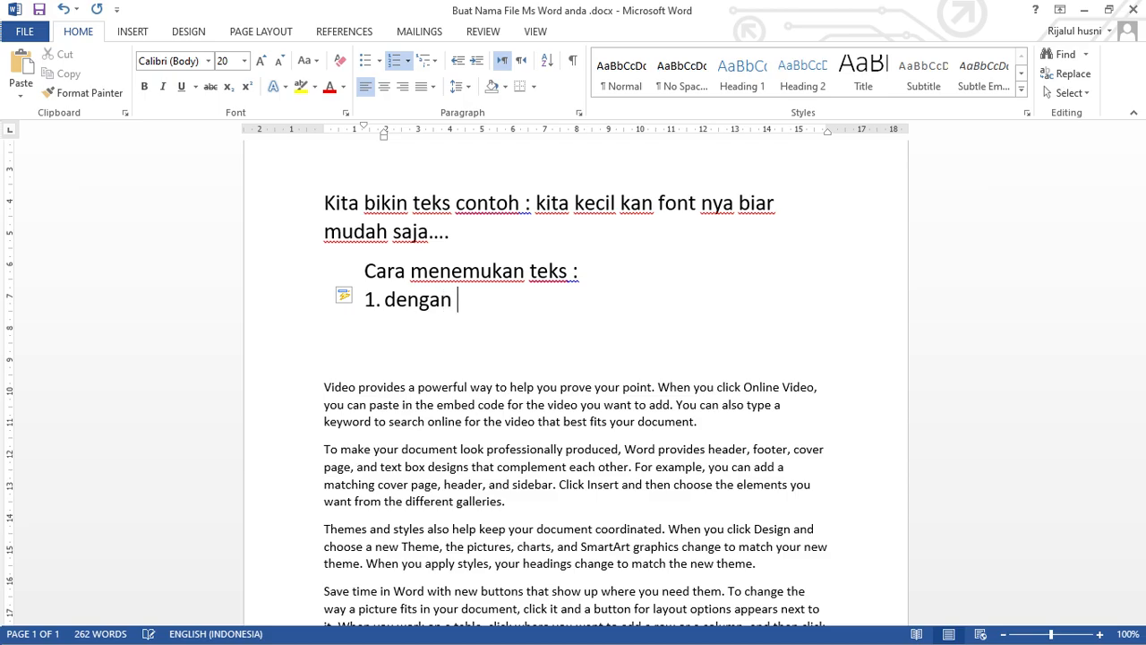
pyautogui.write('menekan ')
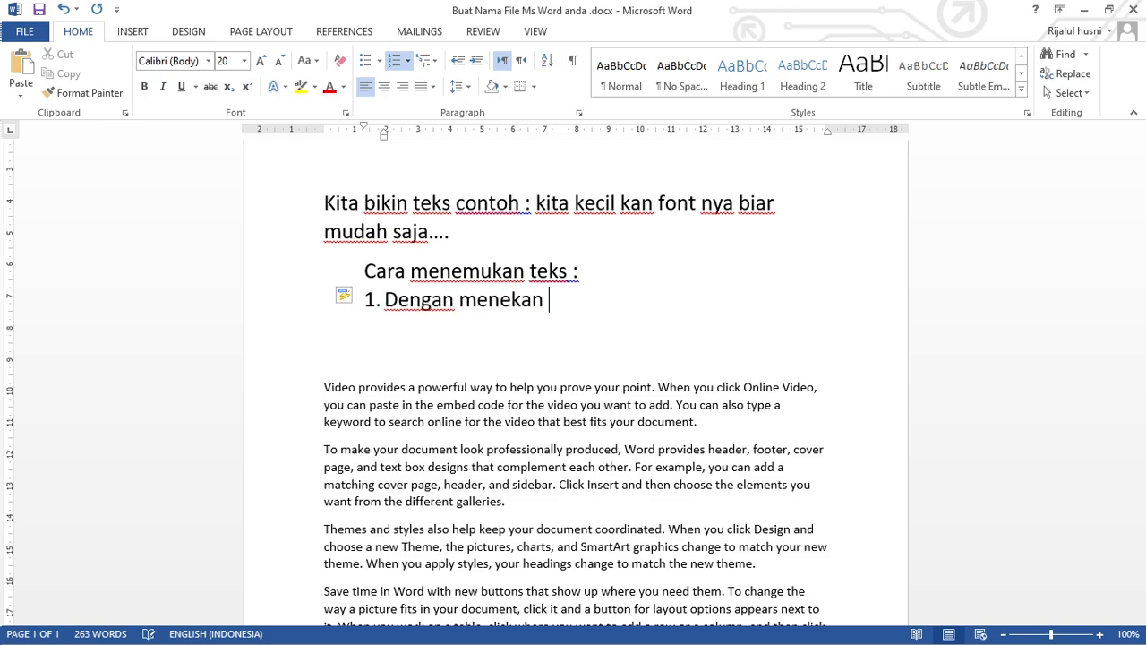
pyautogui.write('tombol ')
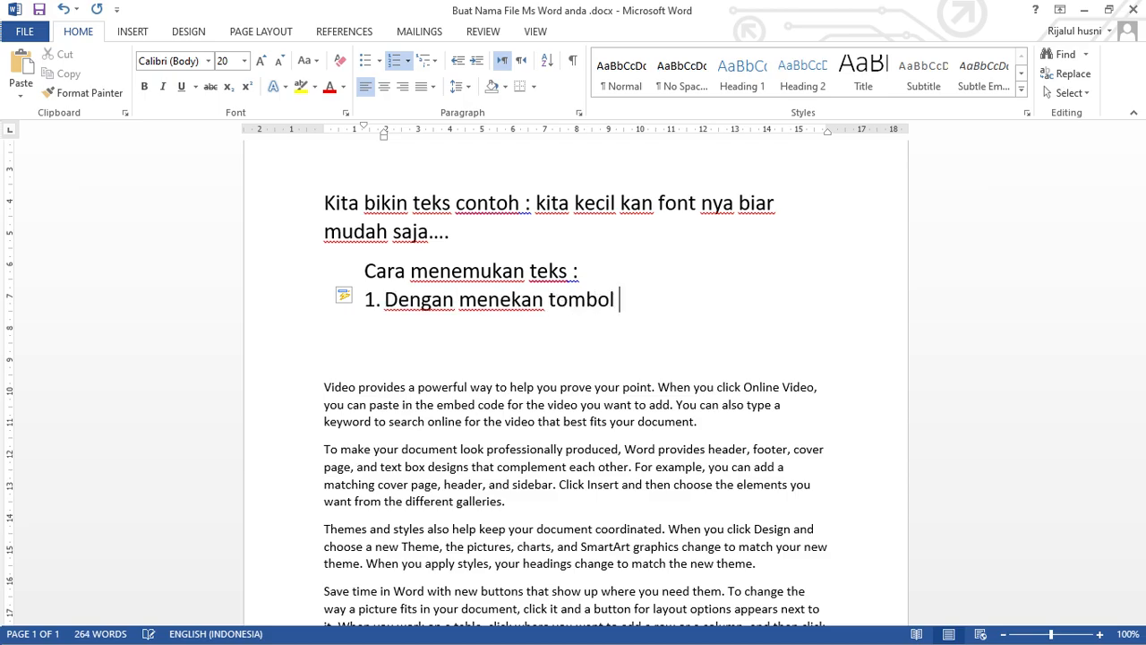
pyautogui.write('ctrl +')
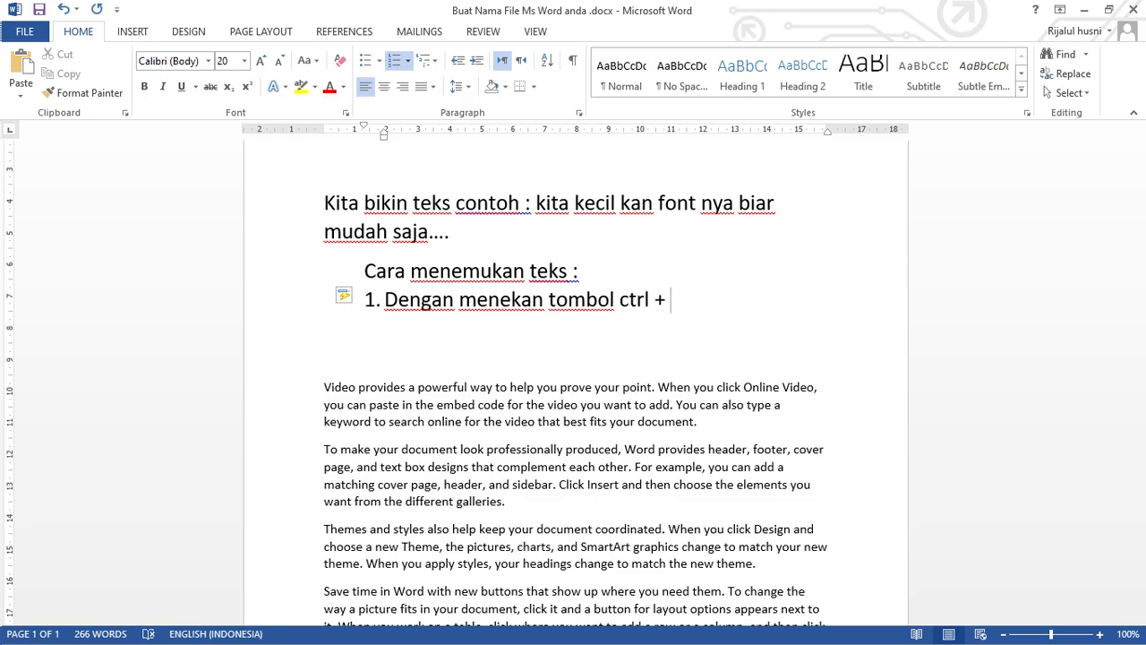
pyautogui.write('f secara')
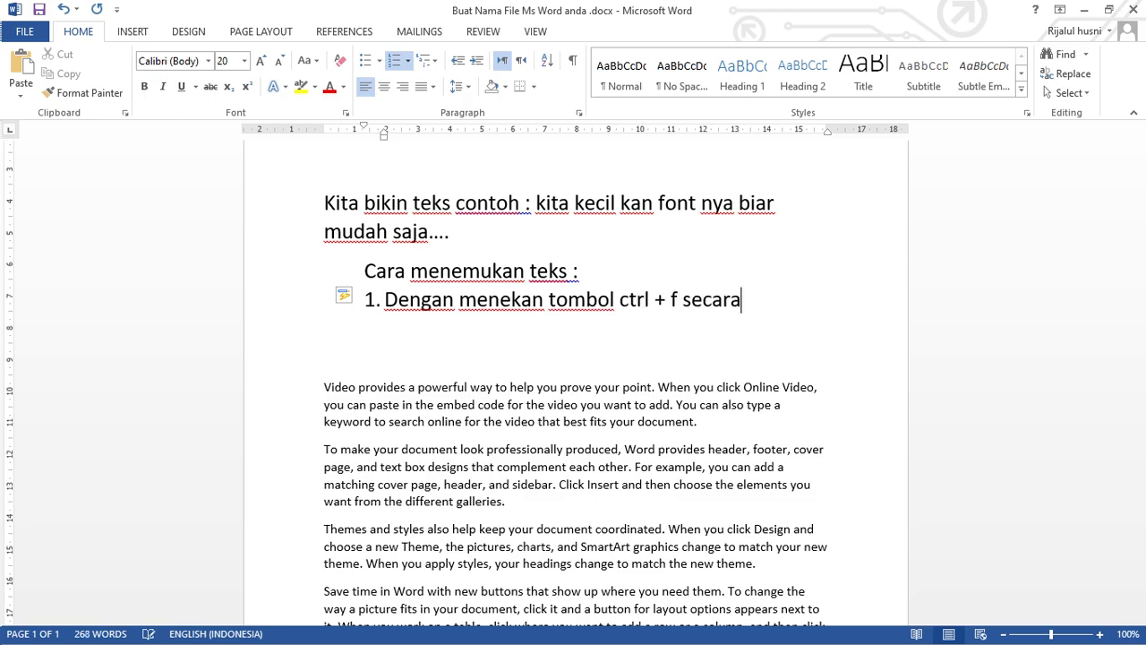
pyautogui.write(' bersam')
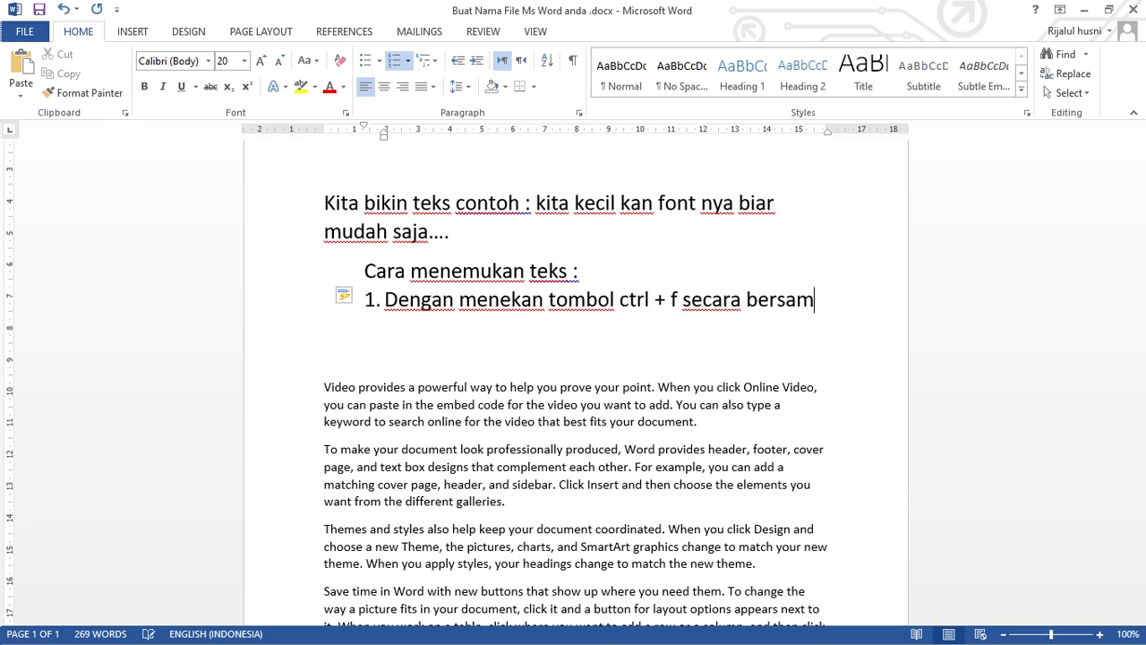
pyautogui.write('aan')
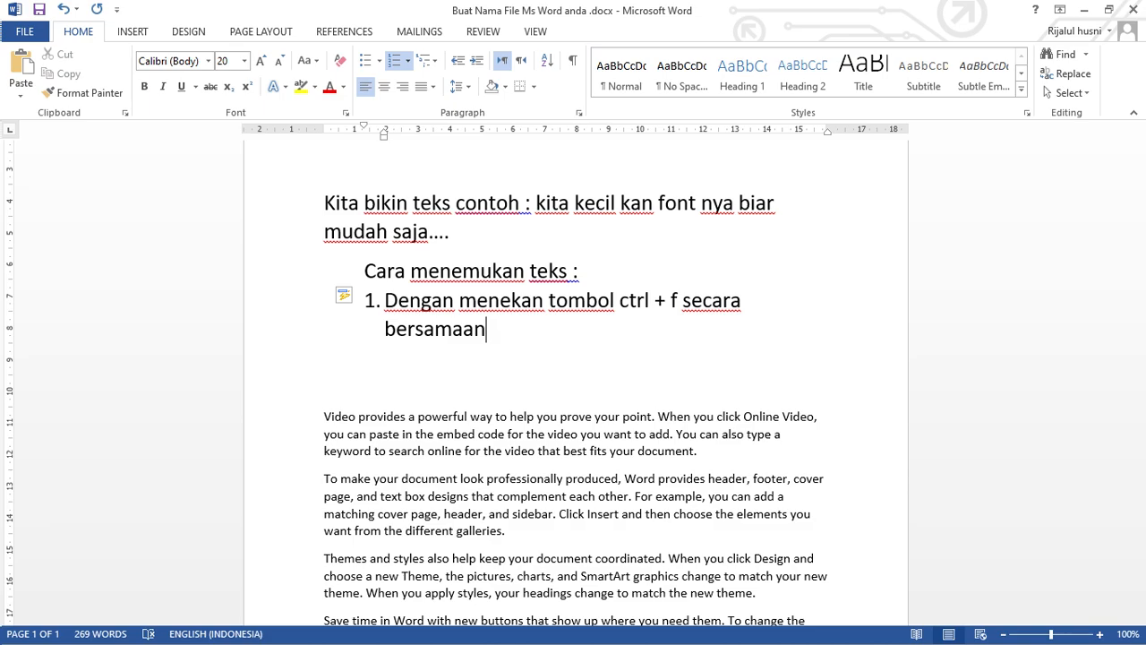
pyautogui.press('Return')
pyautogui.press('BackSpace')
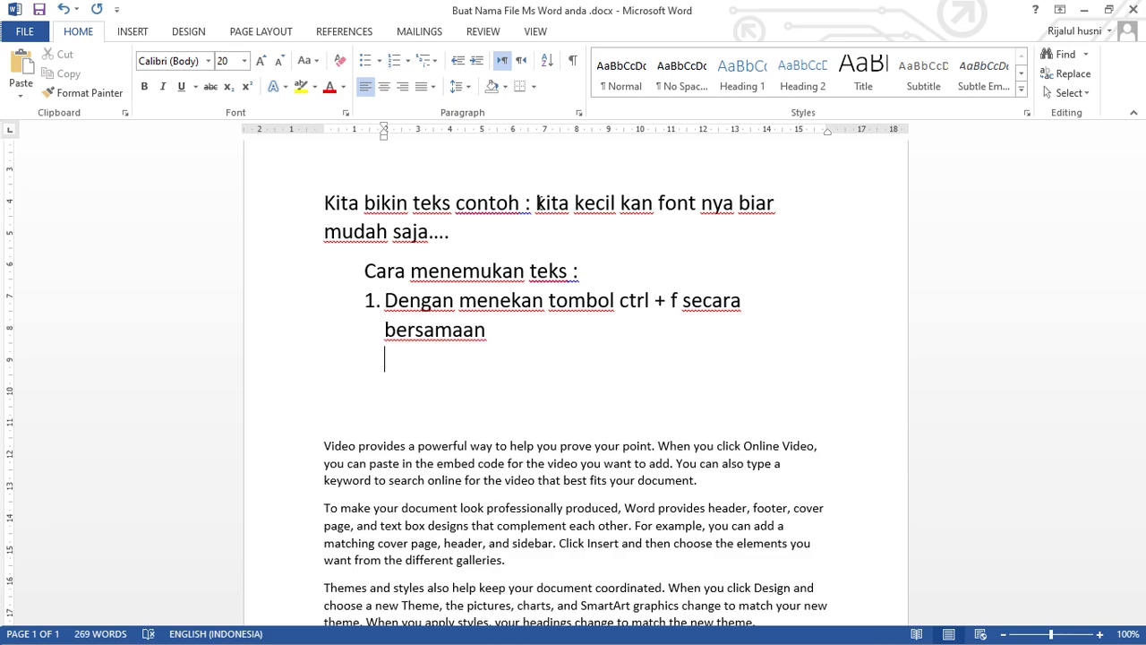
pyautogui.hotkey('ctrl', 'f')
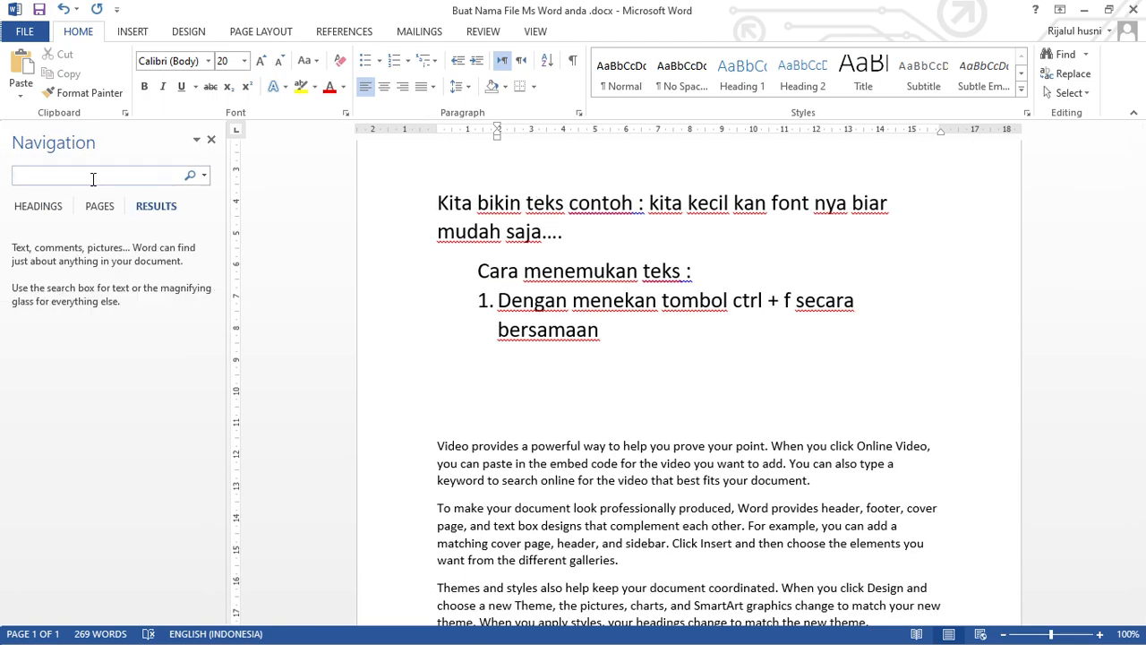
pyautogui.click(466, 346)
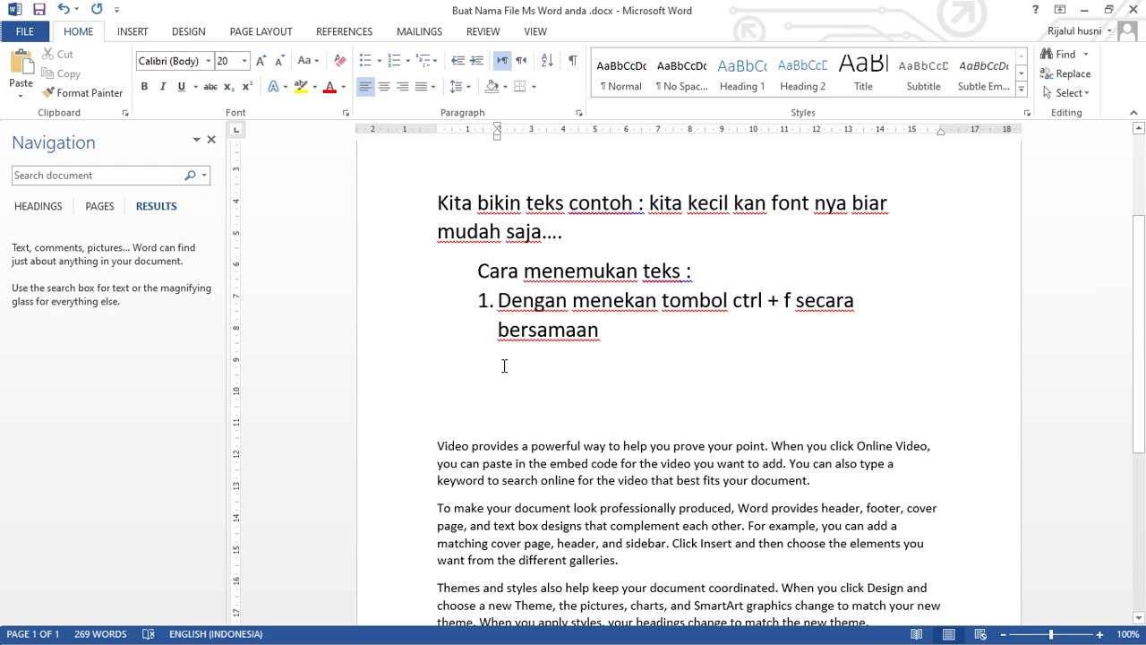
pyautogui.click(212, 142)
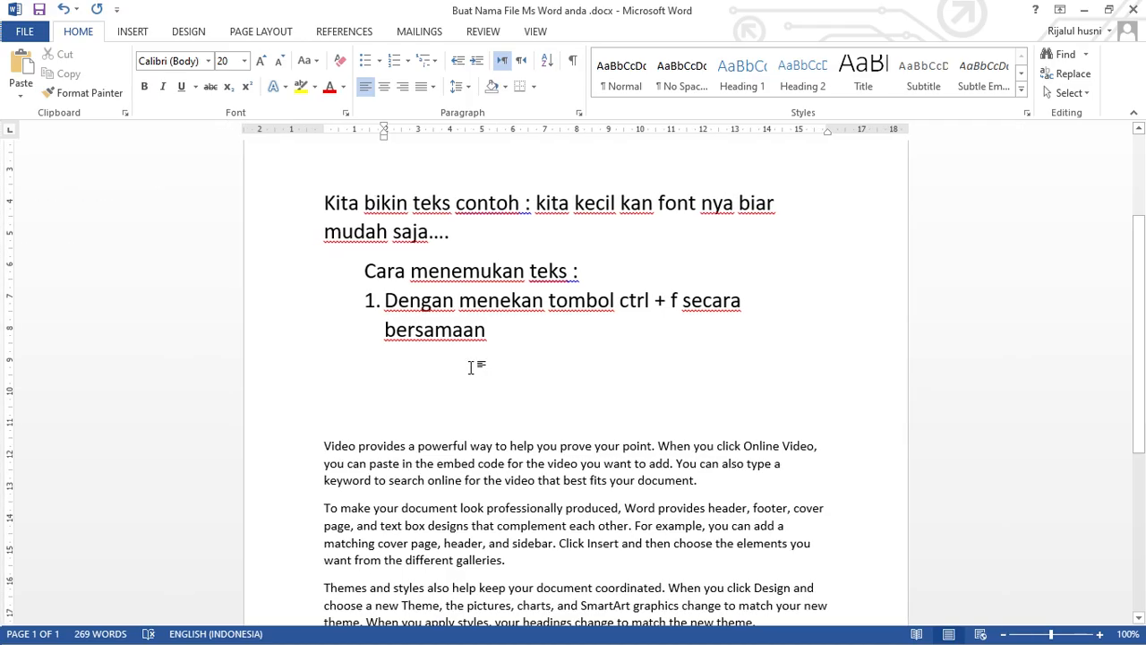
# Write "Saya tekan tombol nya" on the unnumbered line below item 1 and open the document search.
pyautogui.write('saya tekan')
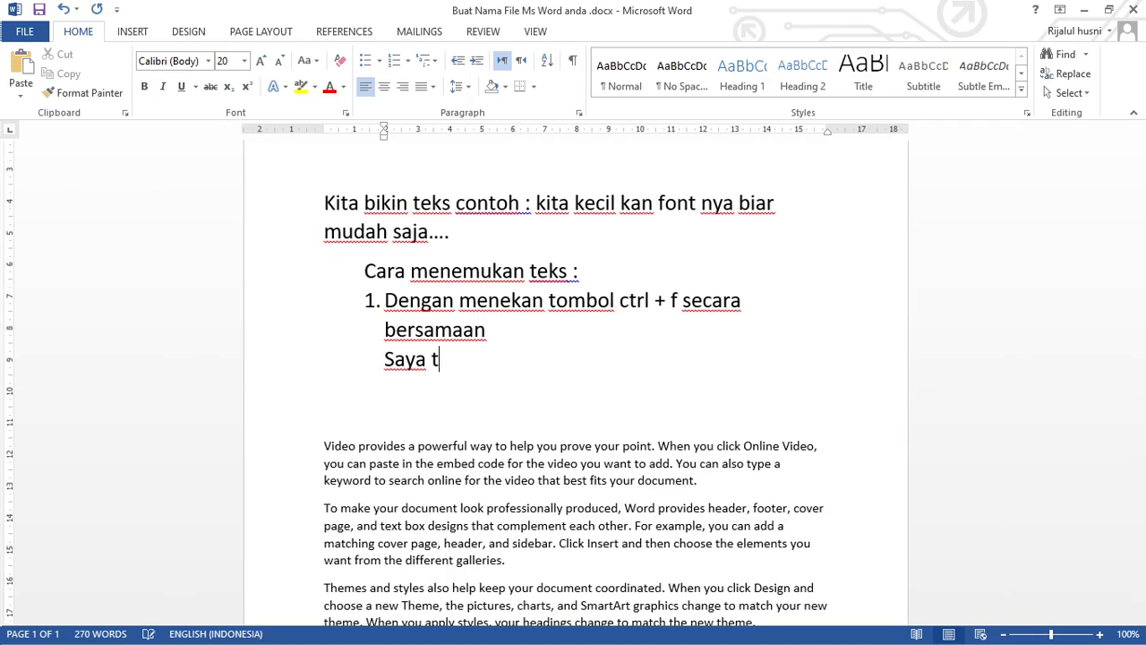
pyautogui.write(' tob')
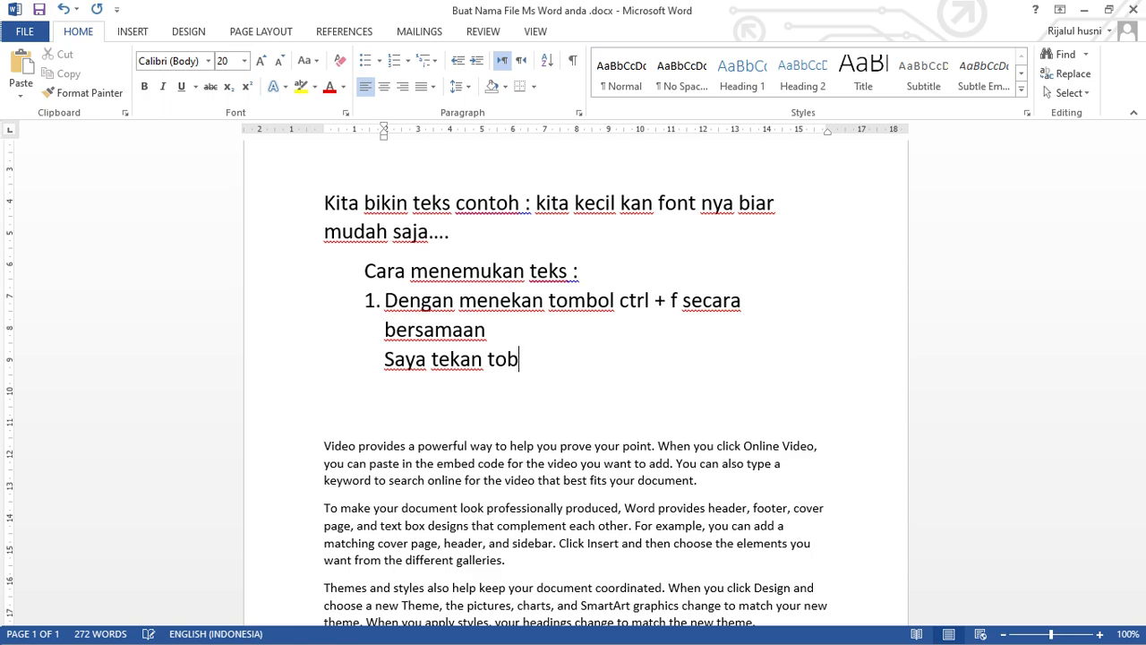
pyautogui.press('BackSpace')
pyautogui.write('mbol nya')
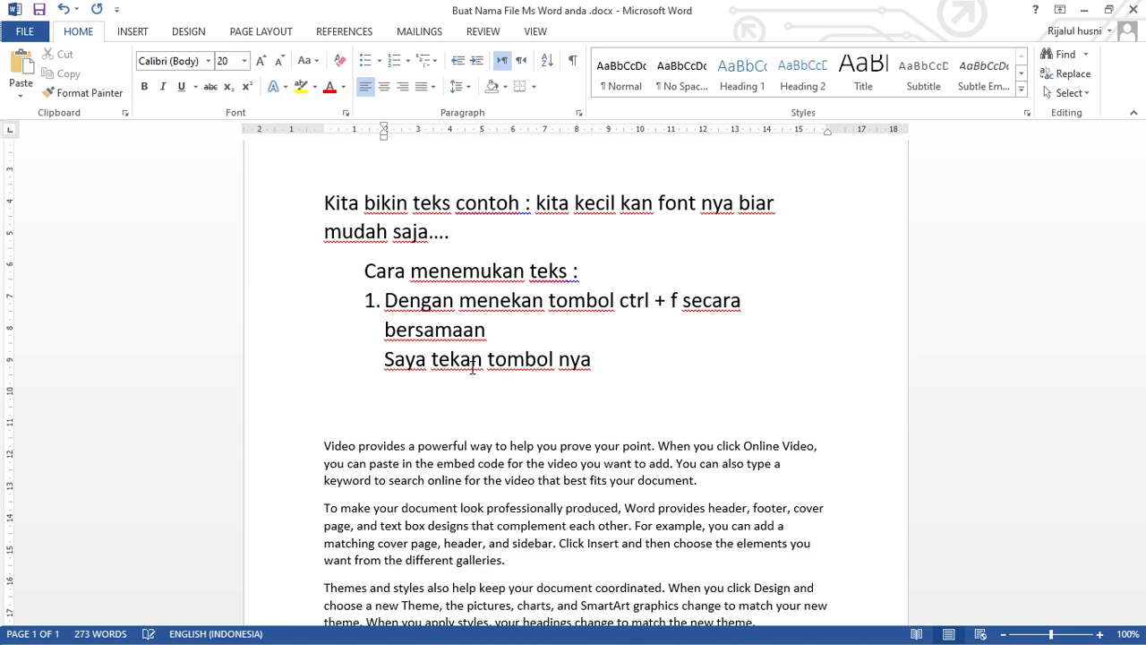
pyautogui.hotkey('ctrl', 'f')
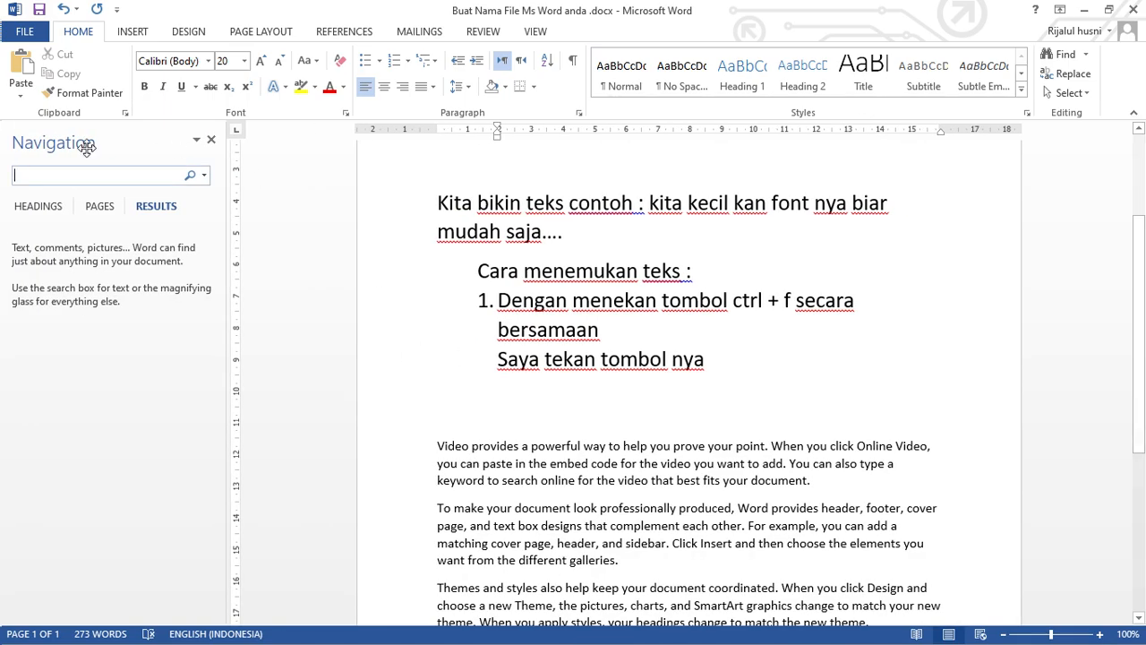
# Add the unindented line "Missal saya cari kata “you”" below "Saya tekan tombol nya".
pyautogui.click(769, 368)
pyautogui.press('Return')
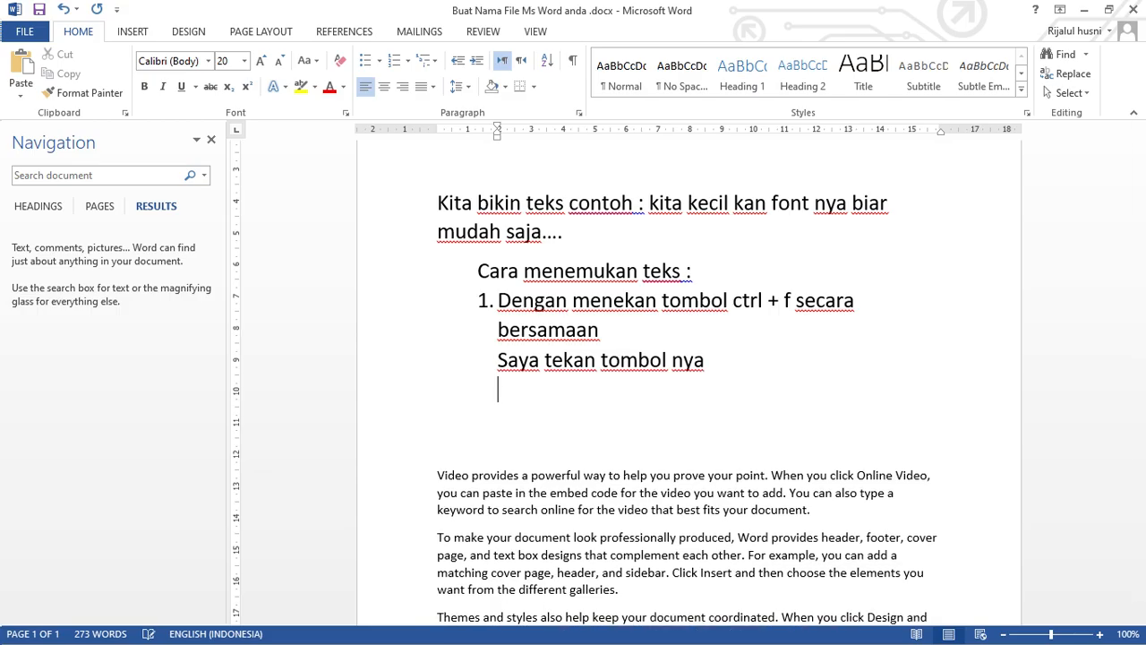
pyautogui.press('Return')
pyautogui.write('missal saya')
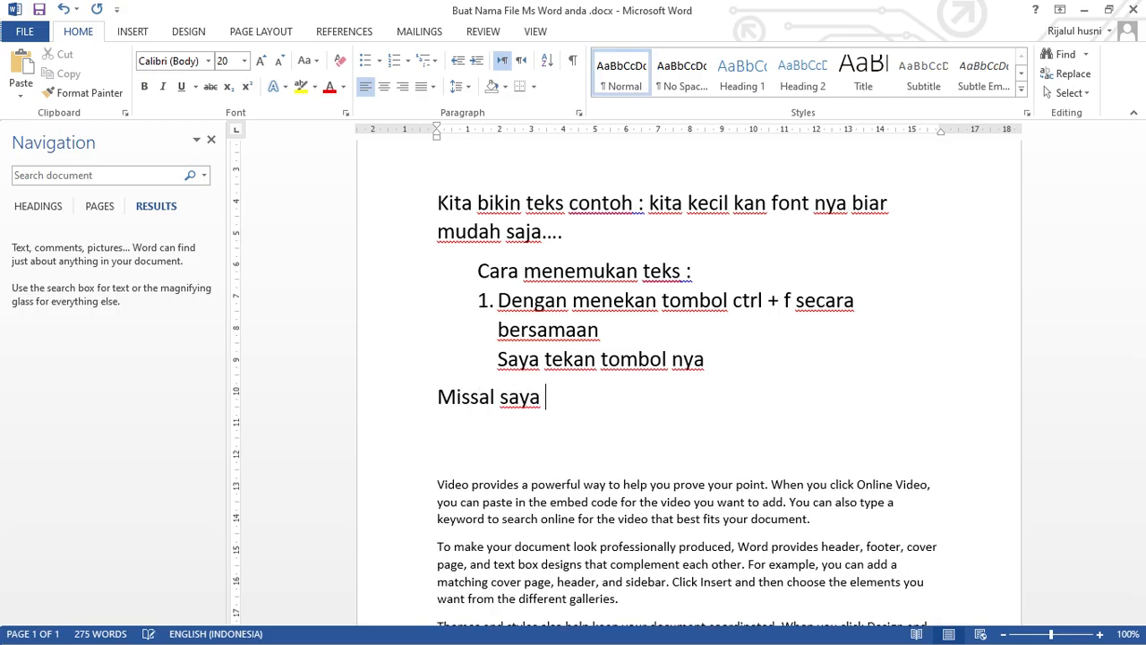
pyautogui.write(' cari kata “”')
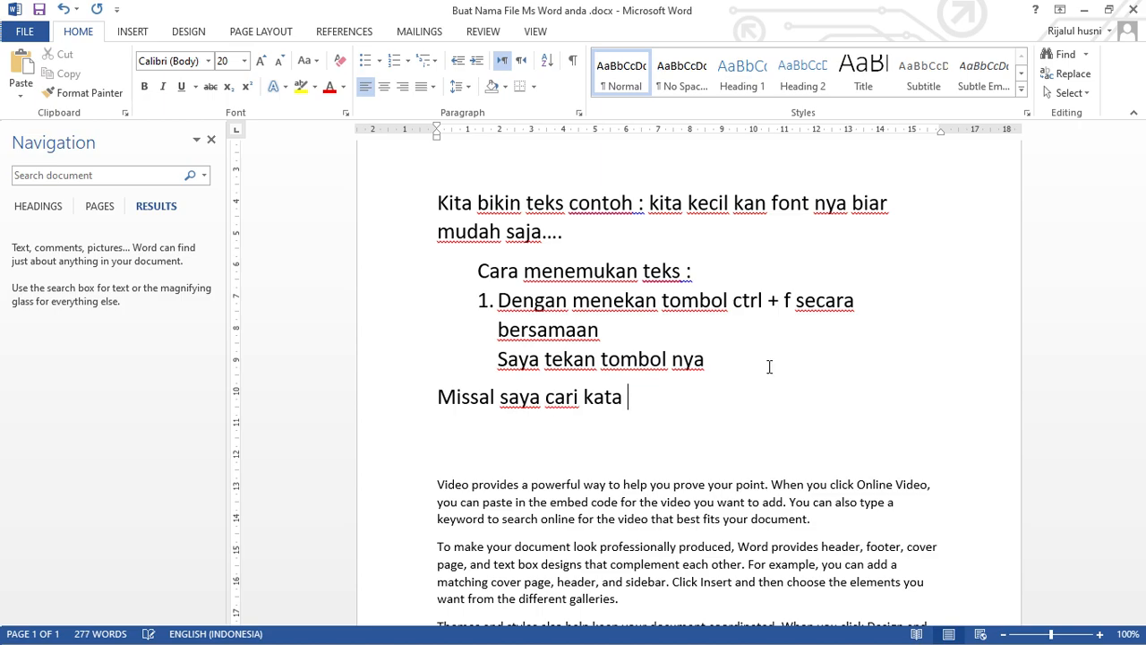
pyautogui.press('Left')
pyautogui.write('c')
pyautogui.press('BackSpace')
pyautogui.write('you')
# Search the document for the word "you" from the newly written line.
pyautogui.hotkey('shift', 'Left')
pyautogui.hotkey('shift', 'Left')
pyautogui.hotkey('shift', 'Left')
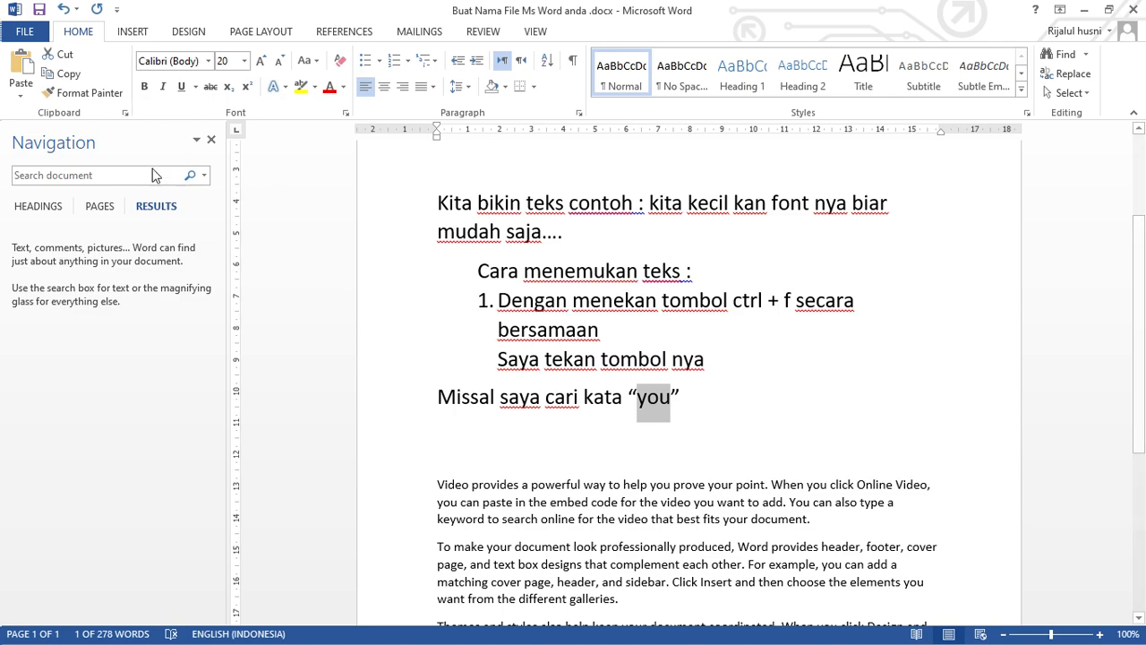
pyautogui.click(125, 176)
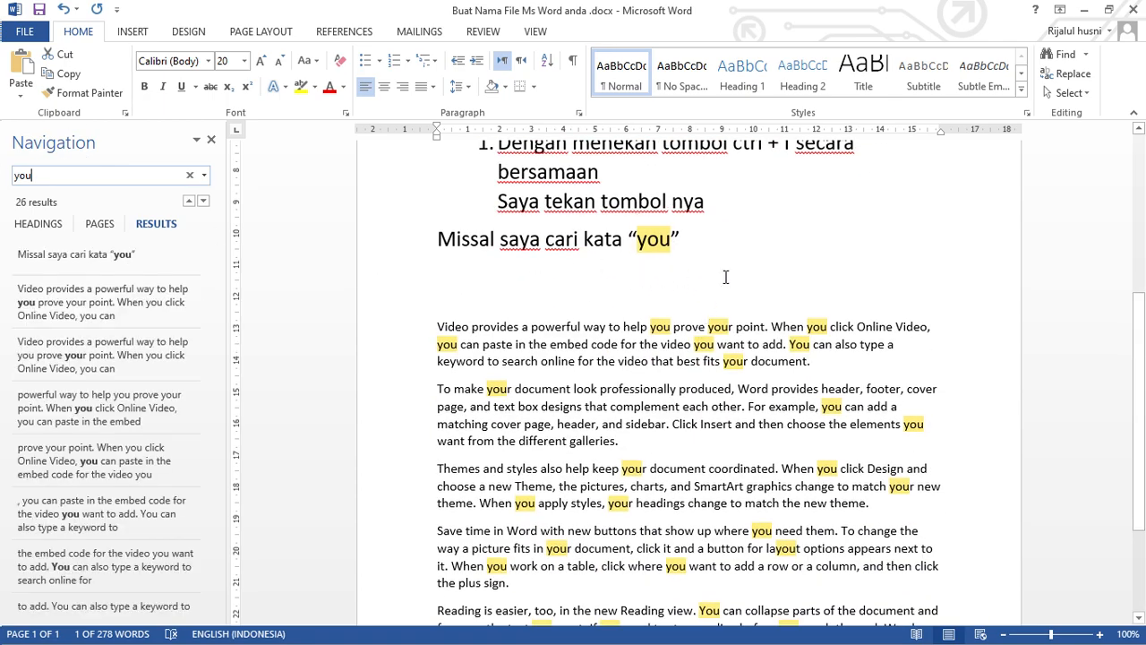
# Extend the line "Missal saya cari kata “you”" with "nah seperti ini".
pyautogui.click(775, 247)
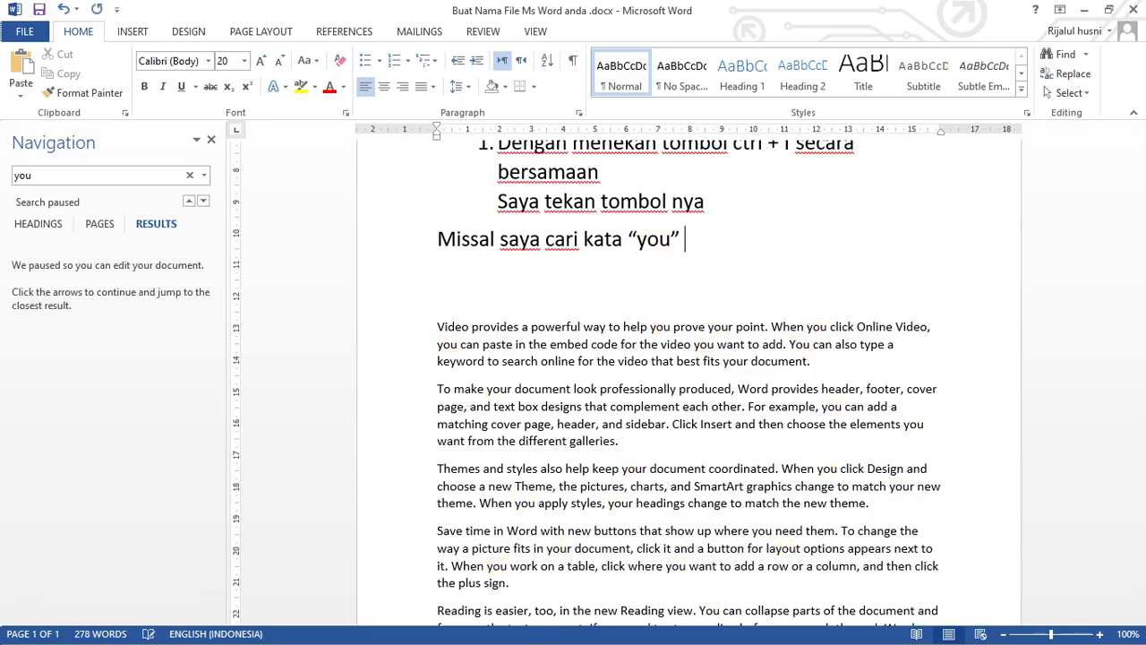
pyautogui.write('nah seperti')
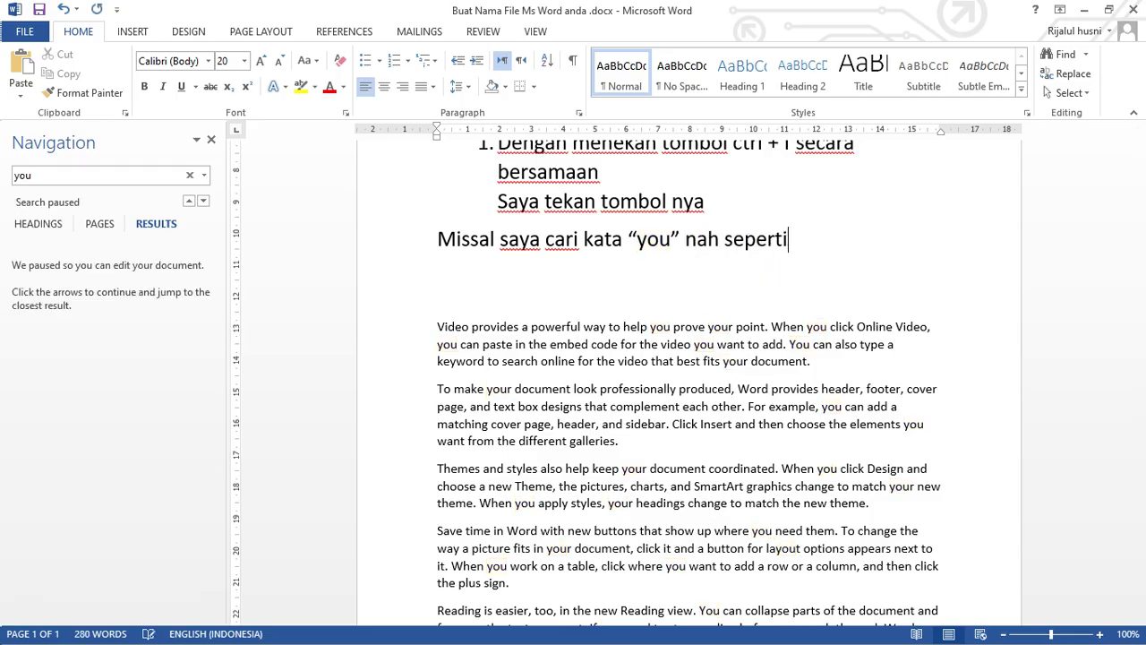
pyautogui.write(' ini')
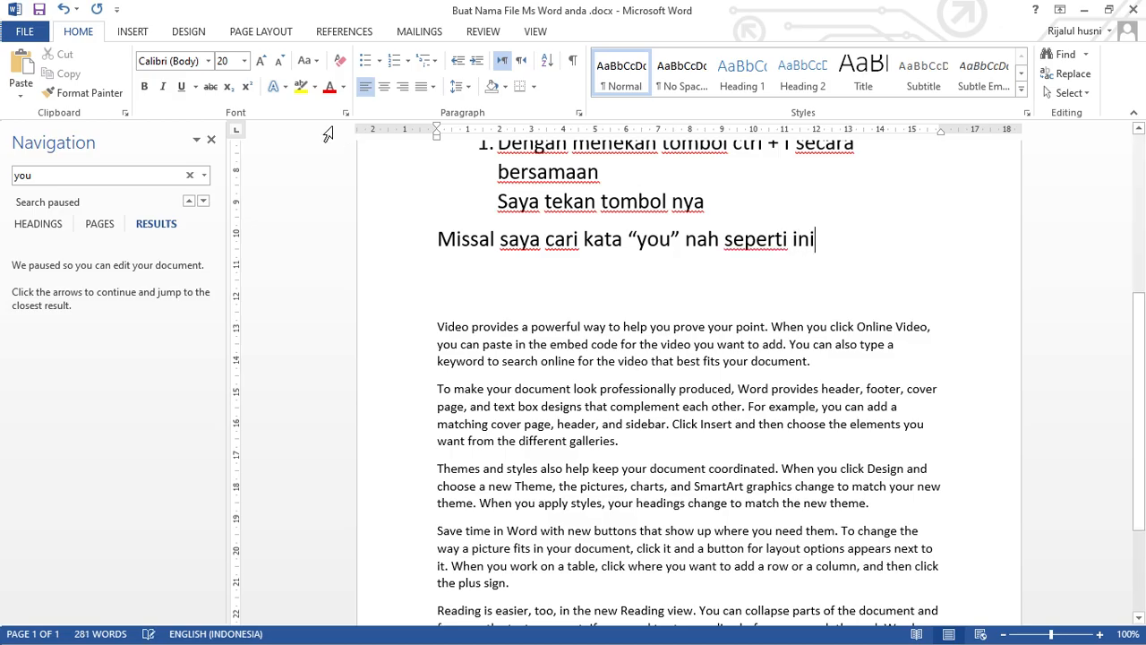
# Rerun the document search for "you" and go to its occurrence in the first sample paragraph.
pyautogui.click(112, 174)
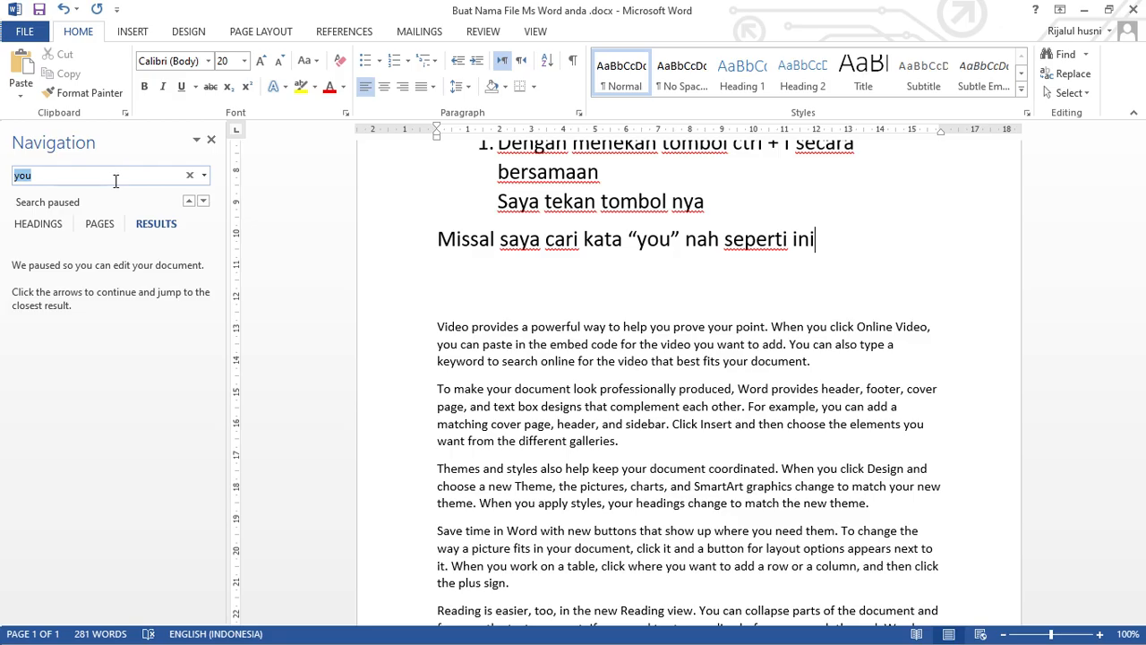
pyautogui.click(124, 181)
pyautogui.press('Return')
pyautogui.press('Return')
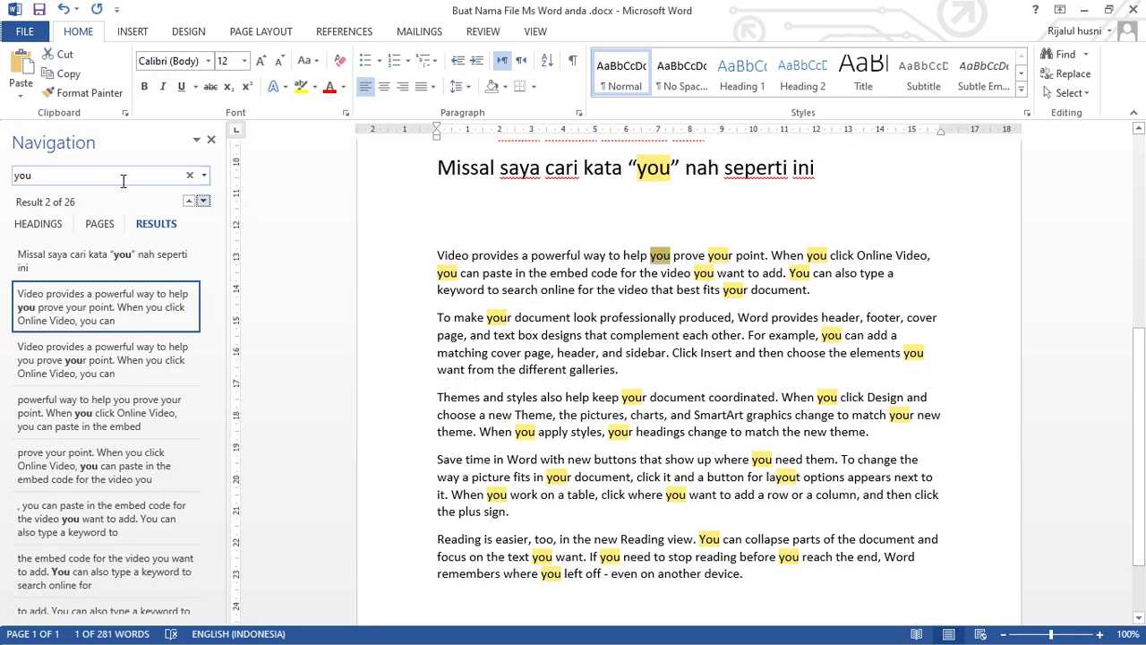
# Step through the listed occurrences of "you" in the sample paragraphs, down to "your new theme".
pyautogui.click(126, 366)
pyautogui.click(105, 408)
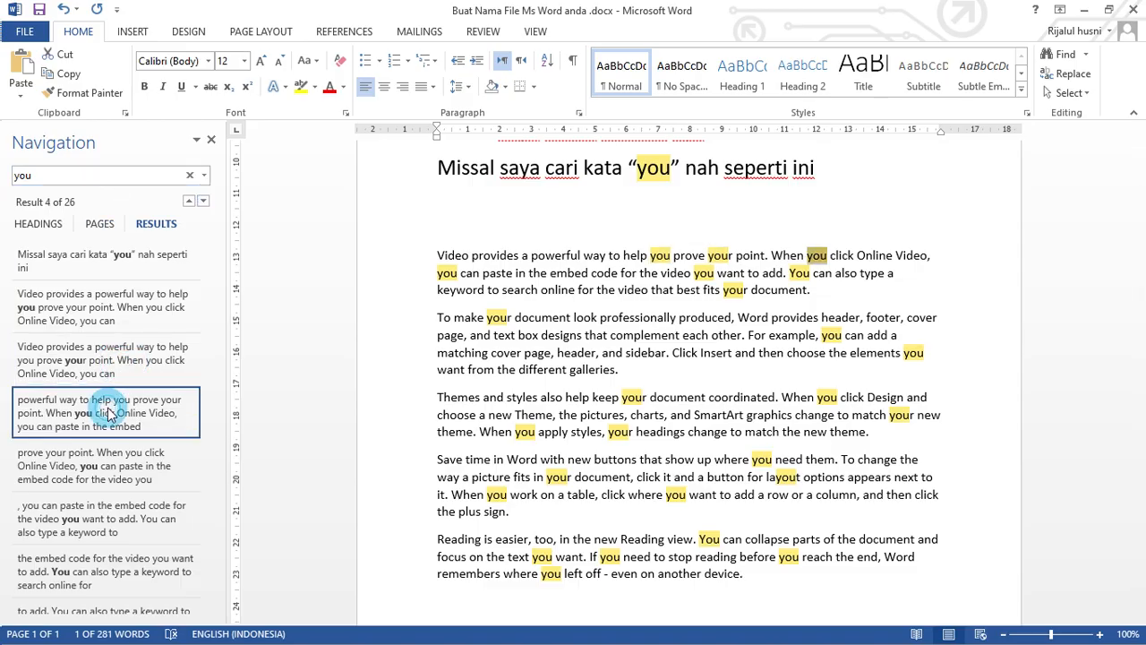
pyautogui.click(101, 467)
pyautogui.scroll(-1, 101, 467)
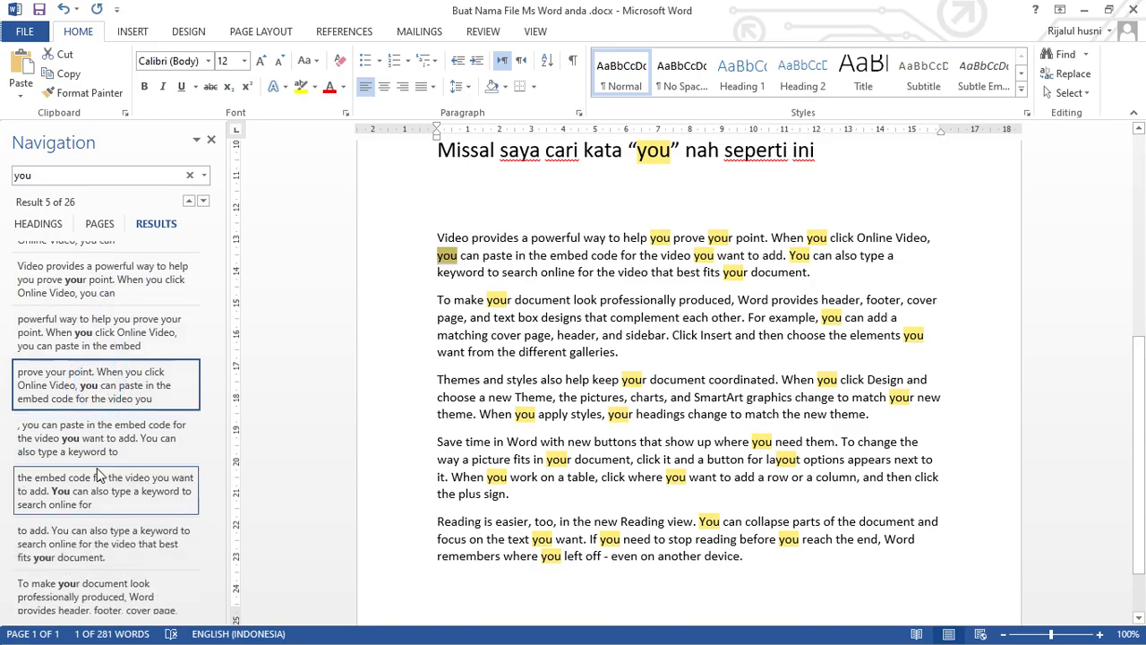
pyautogui.click(101, 441)
pyautogui.click(94, 488)
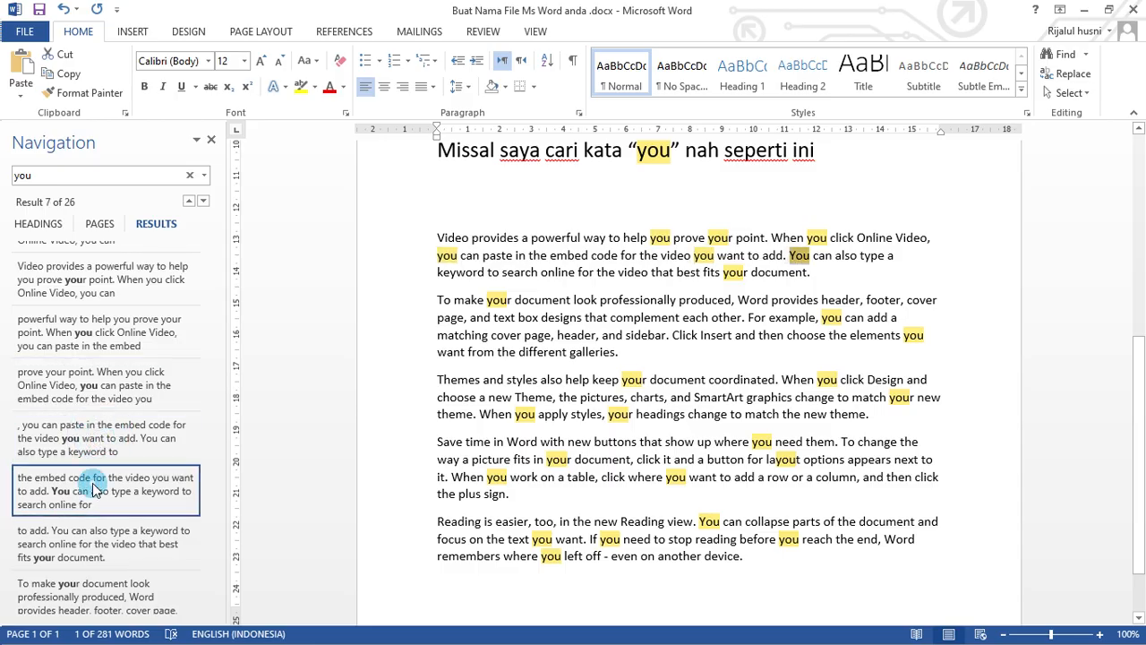
pyautogui.scroll(-1, 95, 491)
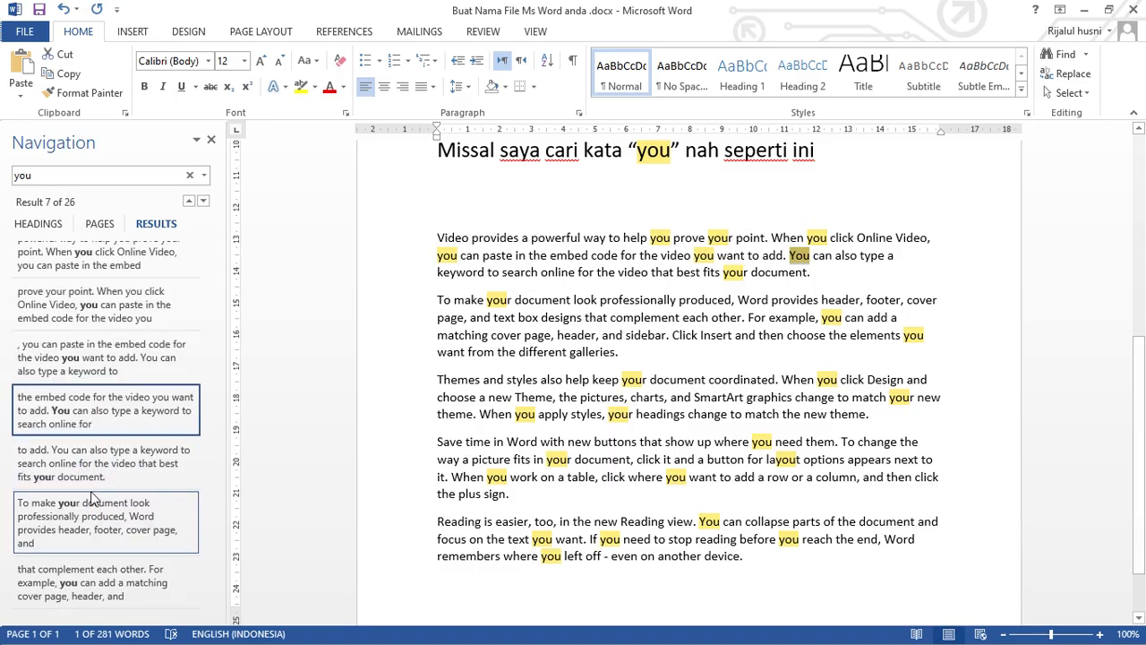
pyautogui.scroll(-3, 90, 515)
pyautogui.click(87, 524)
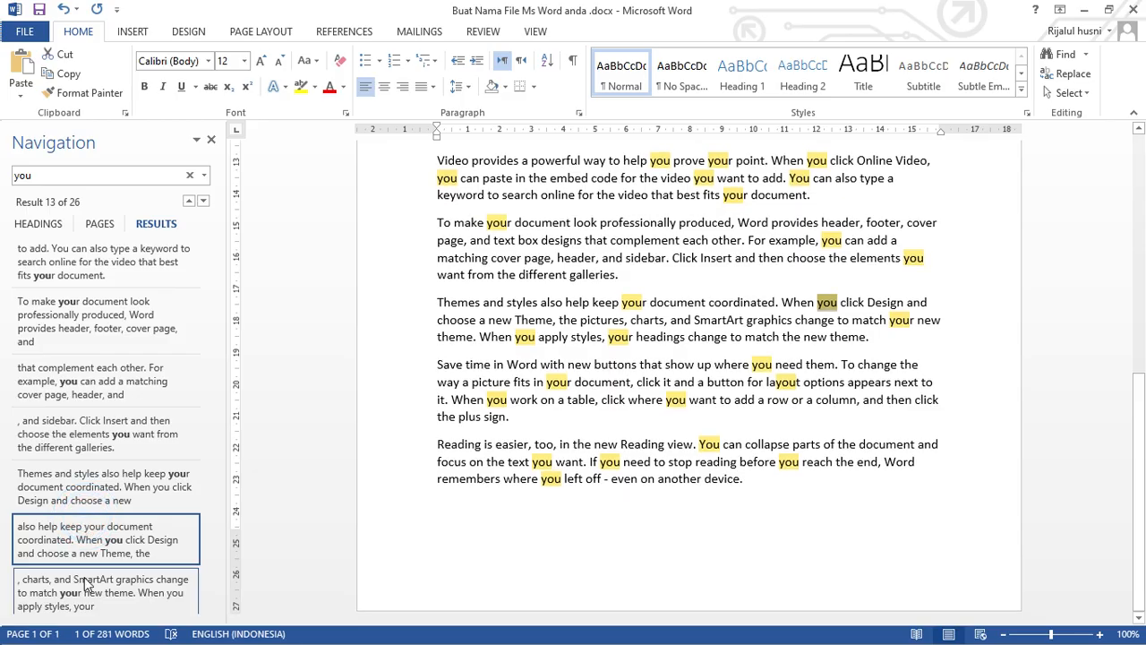
pyautogui.click(84, 577)
# Generate two paragraphs of lorem ipsum sample text below the paragraph ending "even on another device.".
pyautogui.click(776, 496)
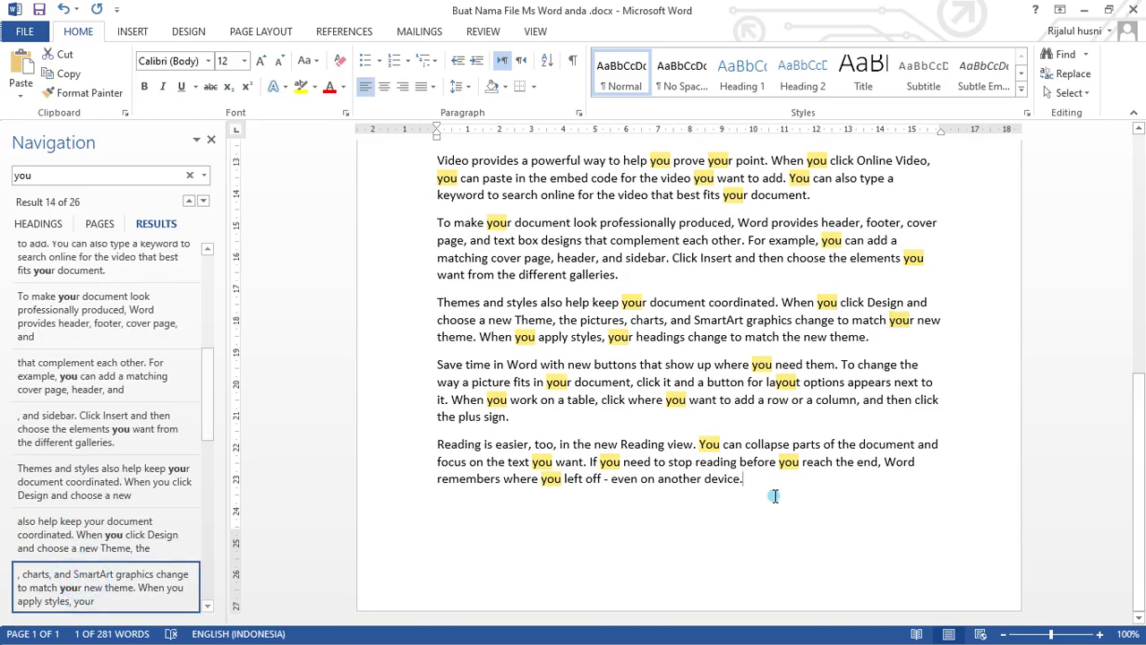
pyautogui.press('Return')
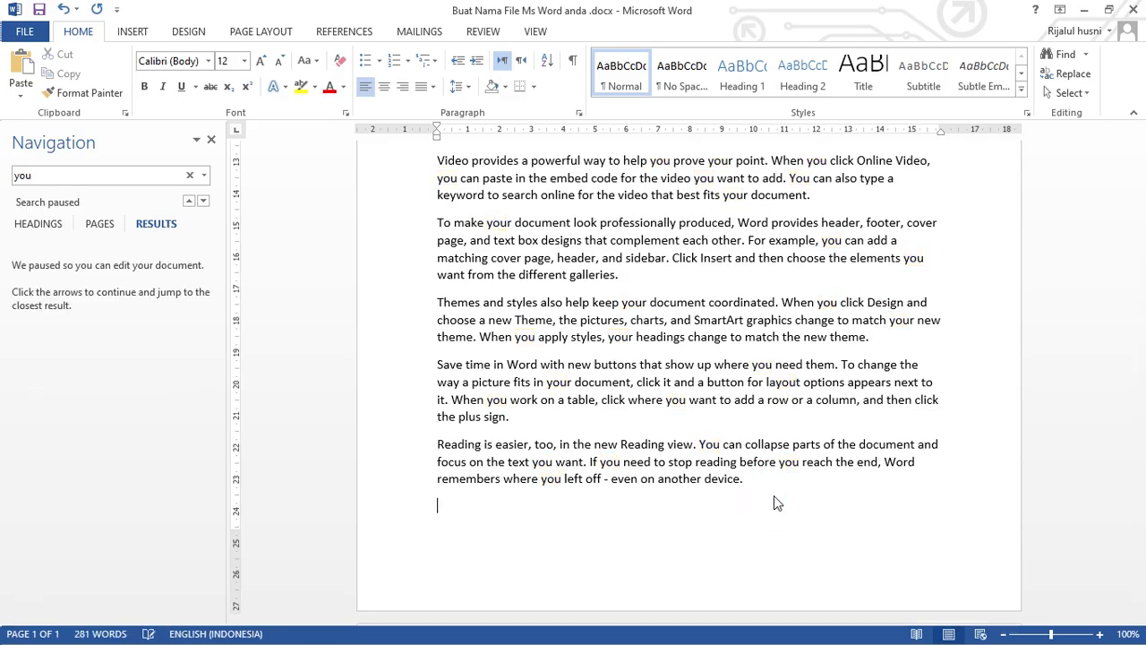
pyautogui.write('=lorem')
pyautogui.write('(2)')
pyautogui.press('Left')
pyautogui.write('2')
pyautogui.press('Return')
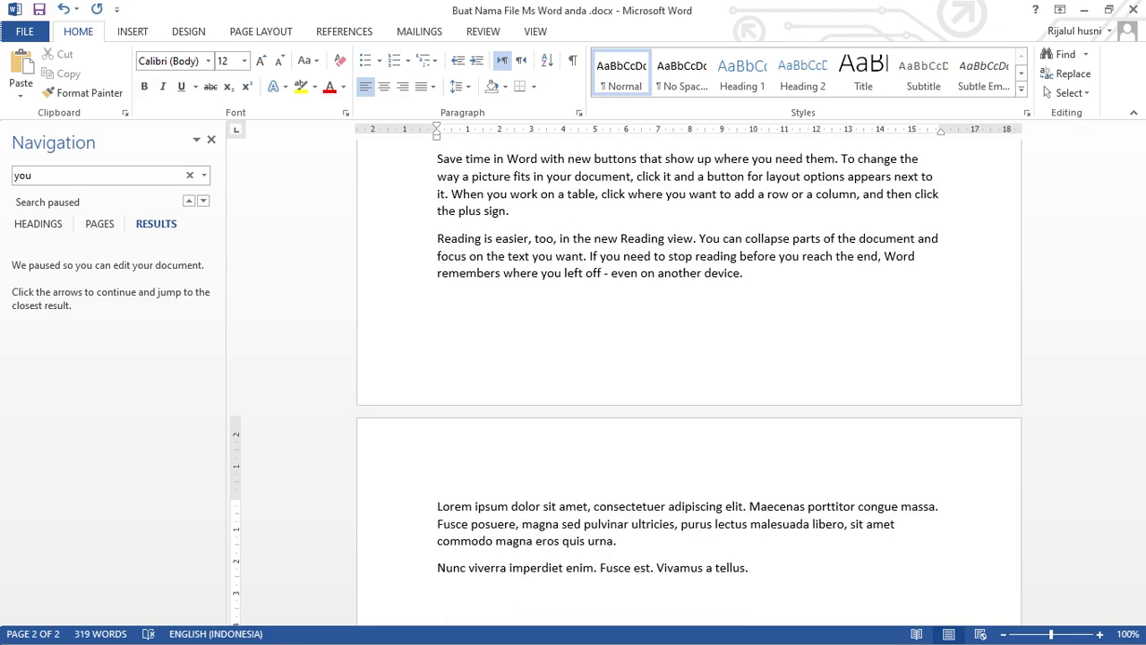
# Add numbered item 2, starting with "Cara kedua dengan", below the line ending "nah seperti ini".
pyautogui.scroll(4, 776, 494)
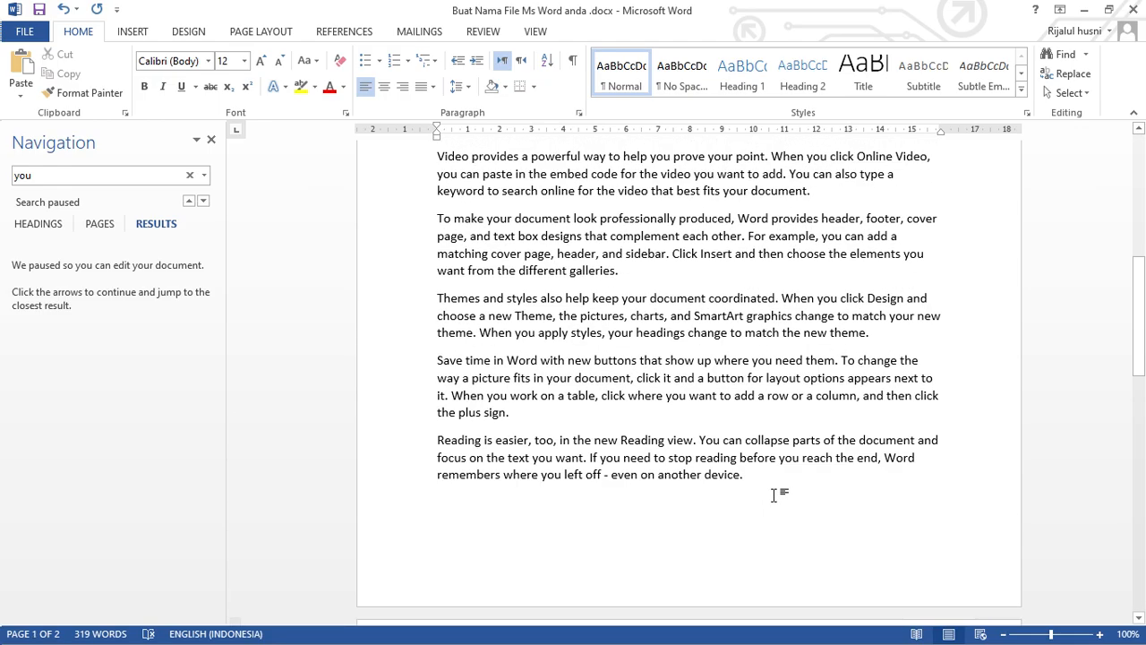
pyautogui.scroll(6, 776, 493)
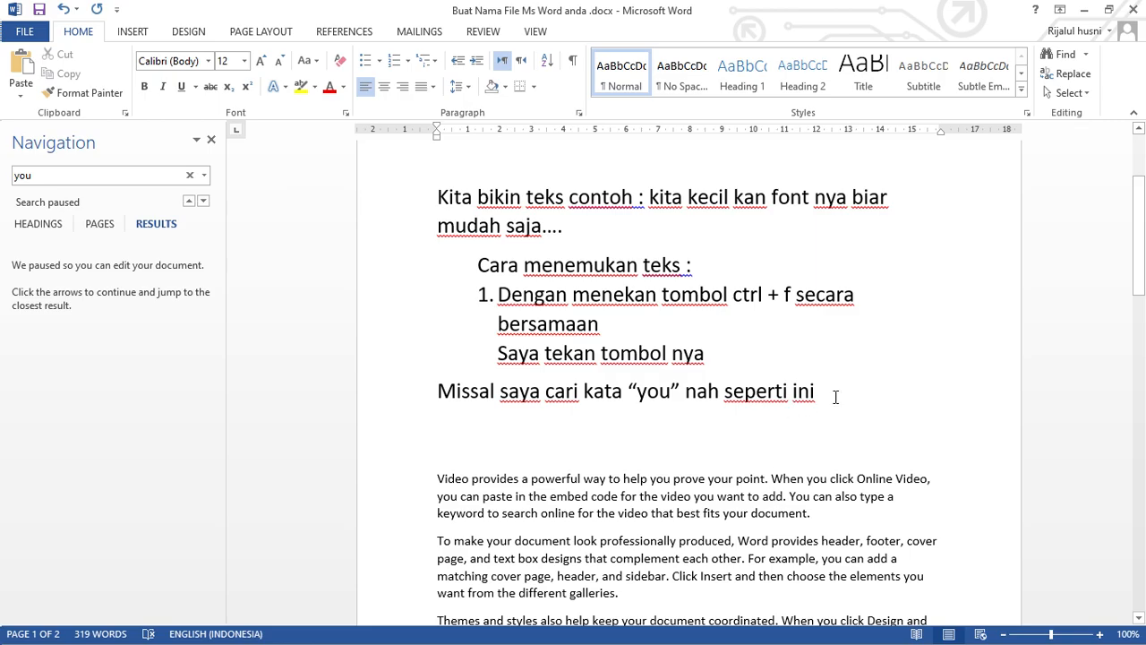
pyautogui.click(855, 387)
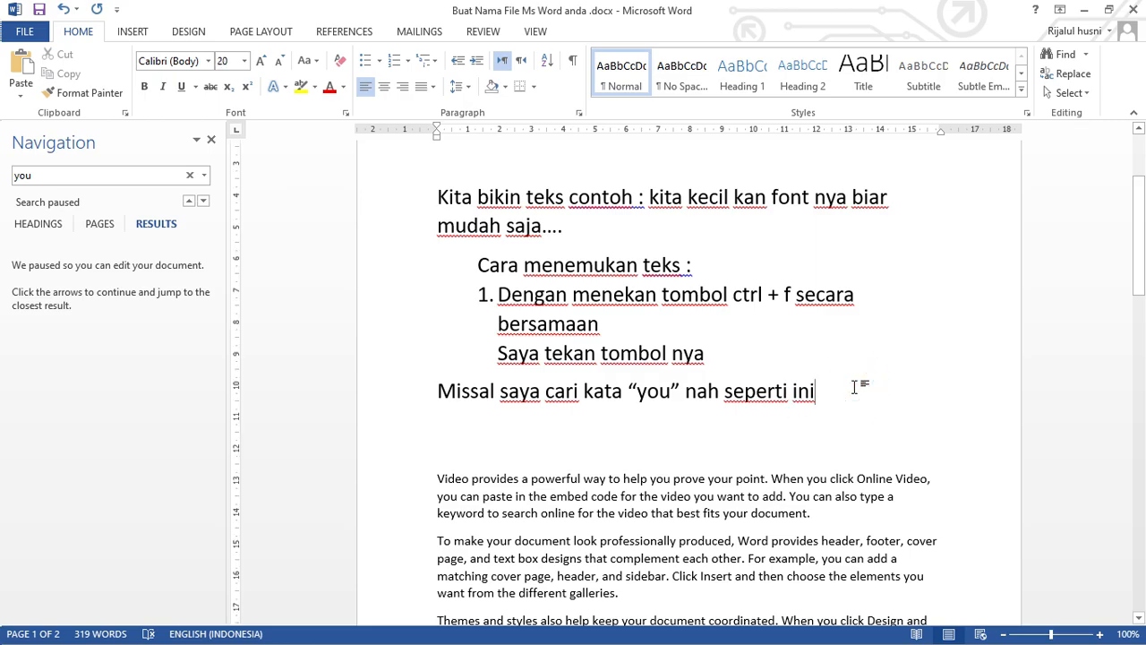
pyautogui.press('Return')
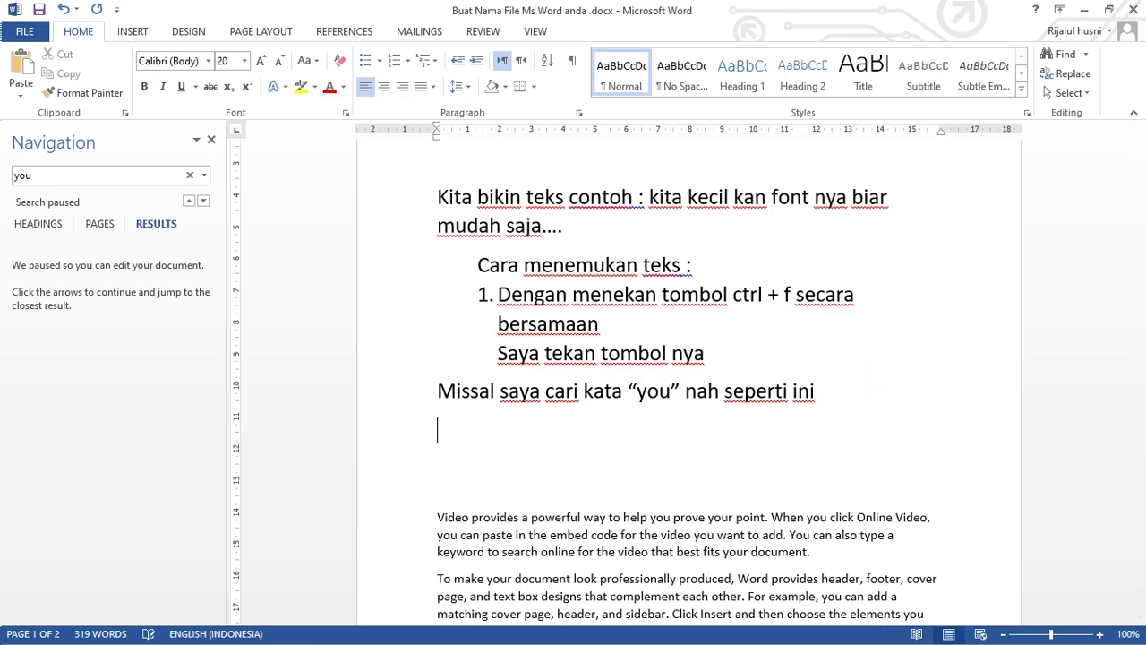
pyautogui.write('2. ')
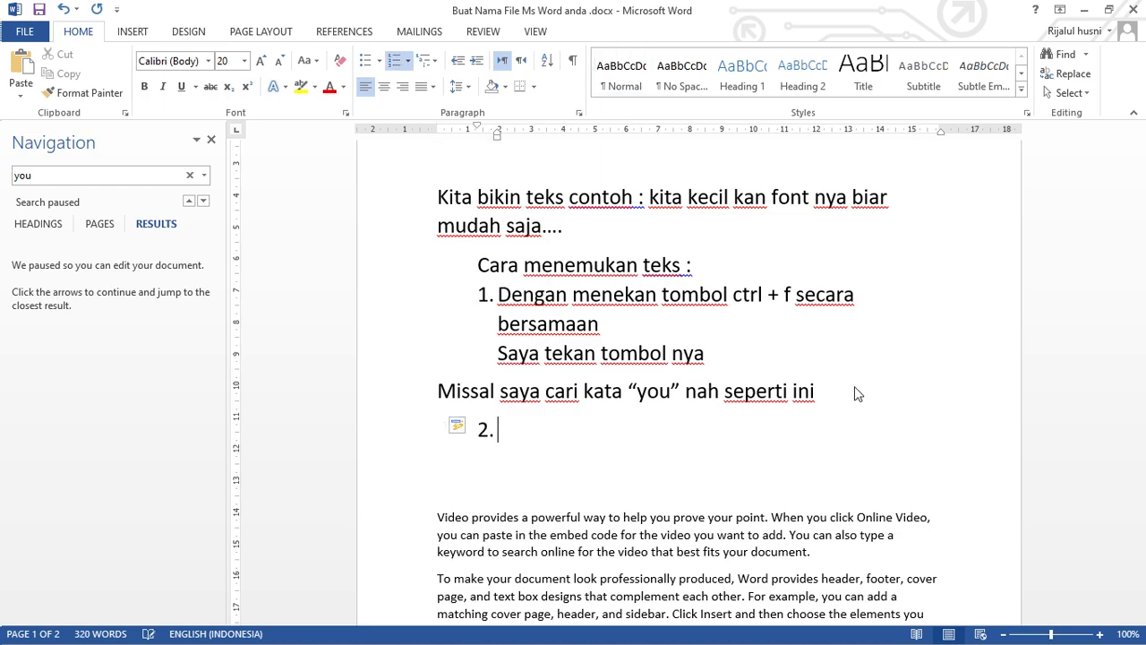
pyautogui.write('cara ked')
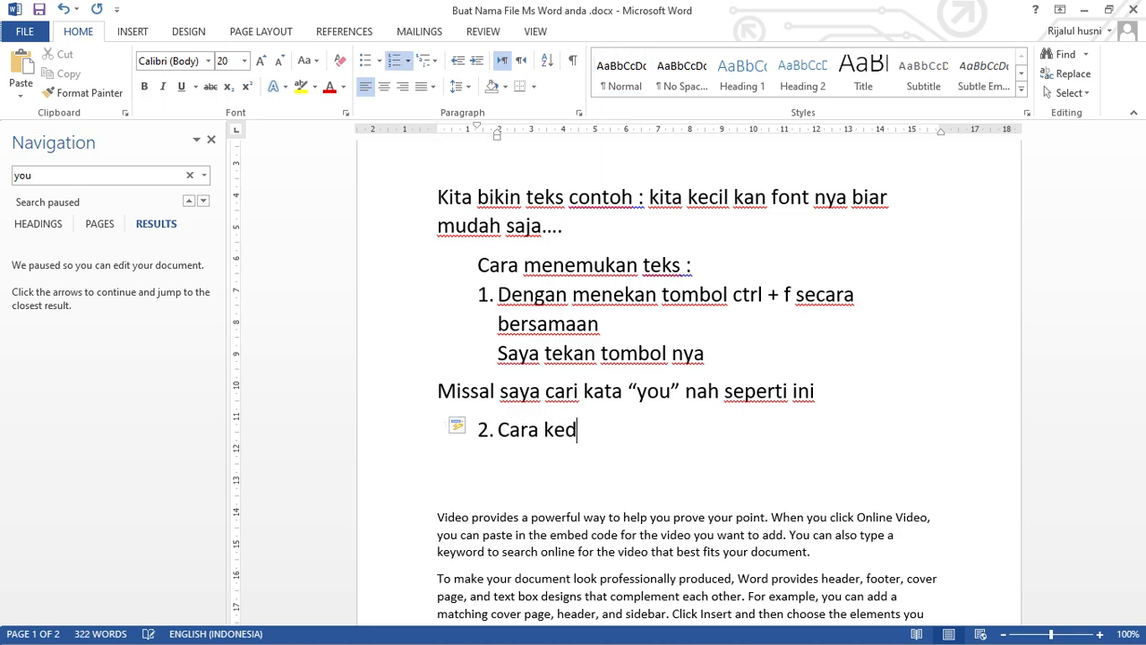
pyautogui.write('ua dengan')
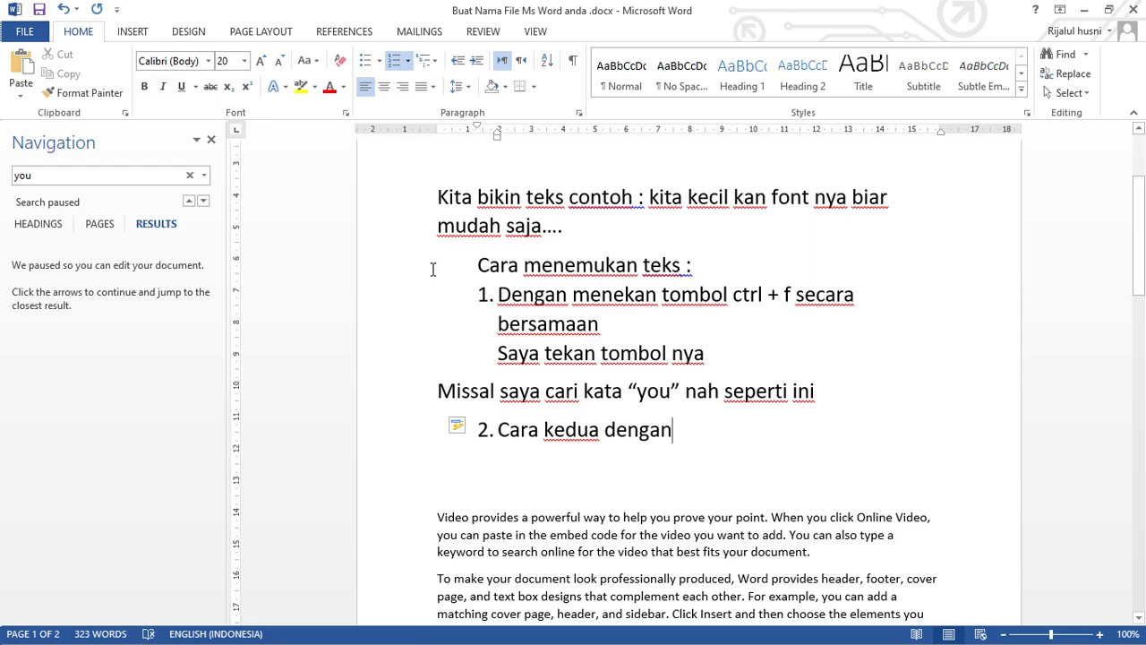
# Close the document search and complete item 2 with "menekan icon scope pada bagian layar kanan paling atas >> berikut ..".
pyautogui.click(211, 143)
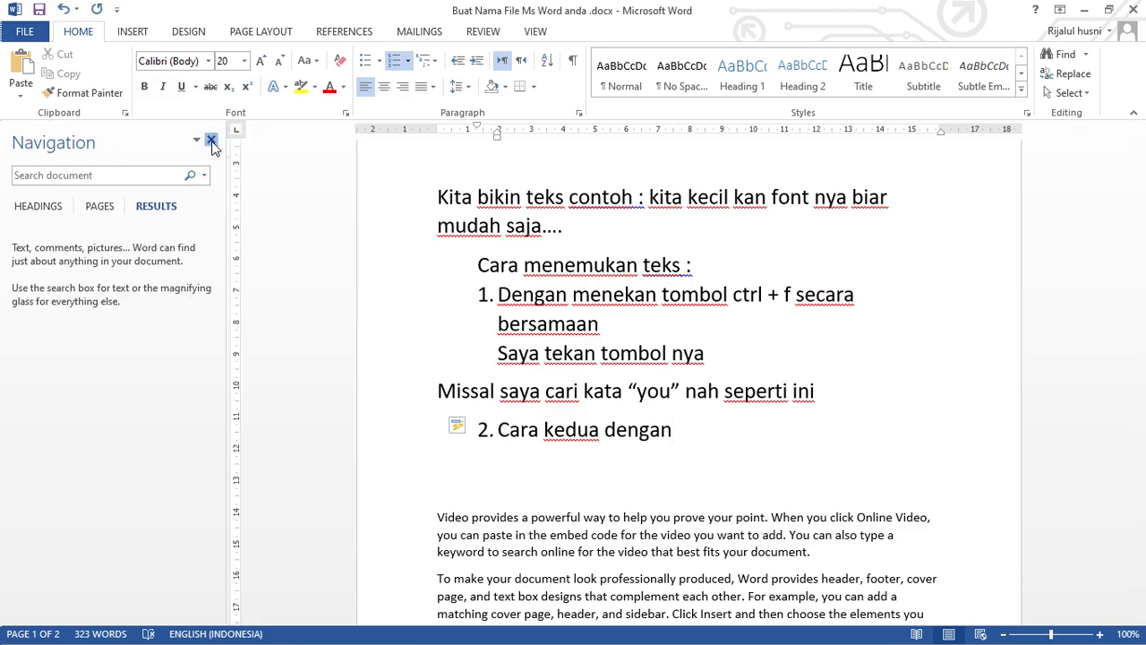
pyautogui.click(580, 433)
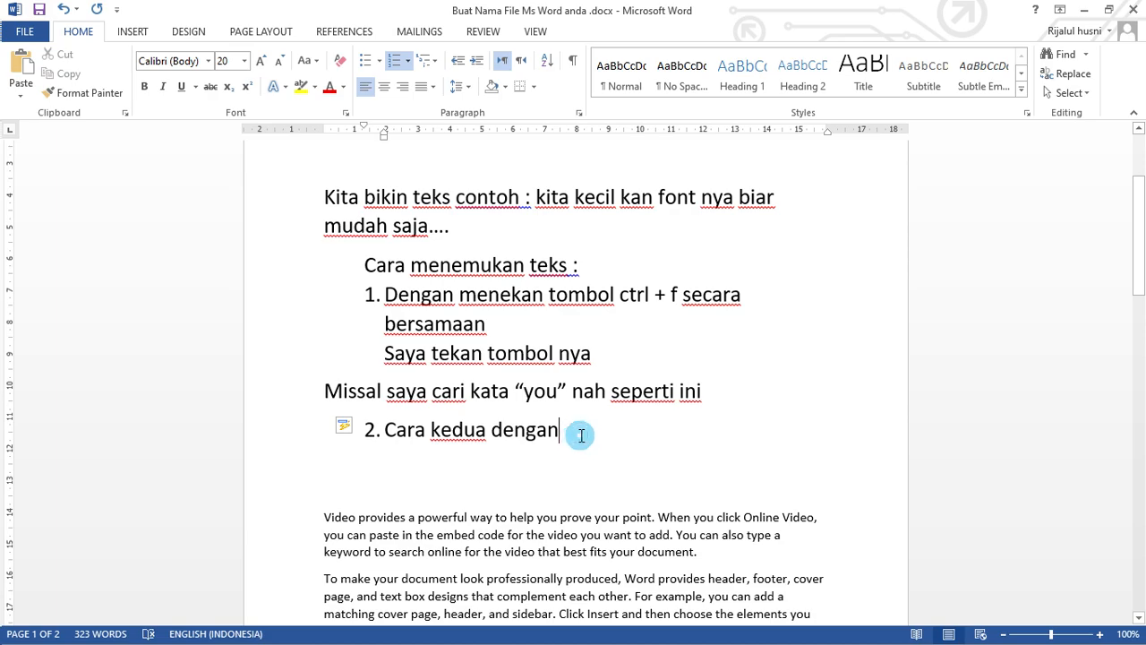
pyautogui.write('menekan ')
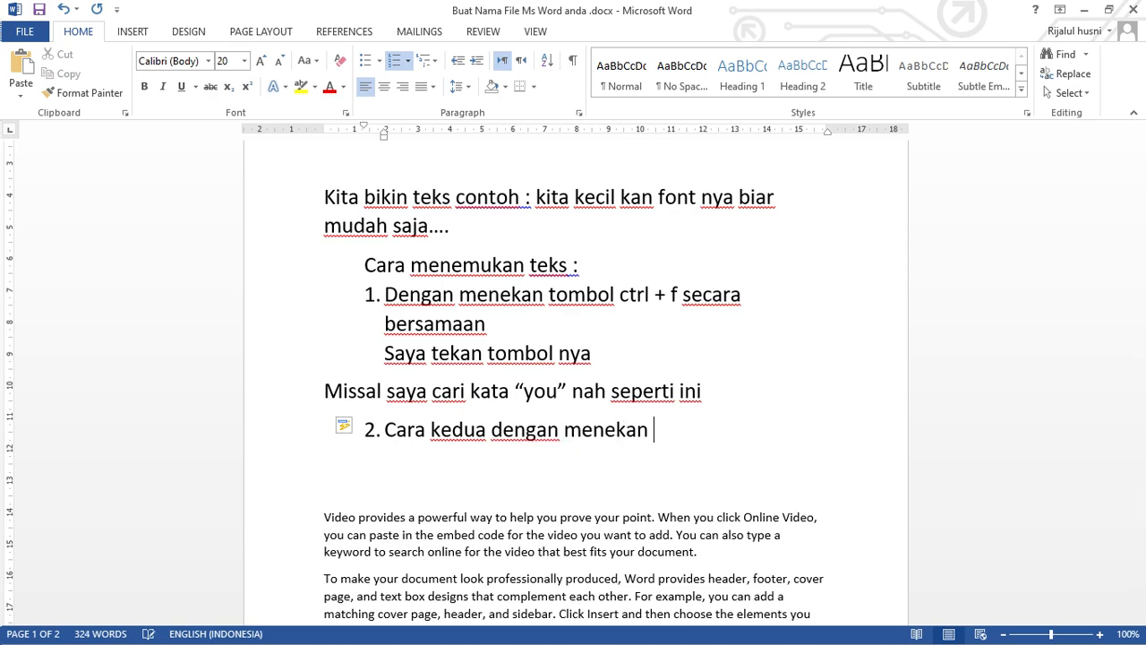
pyautogui.write('icon scope')
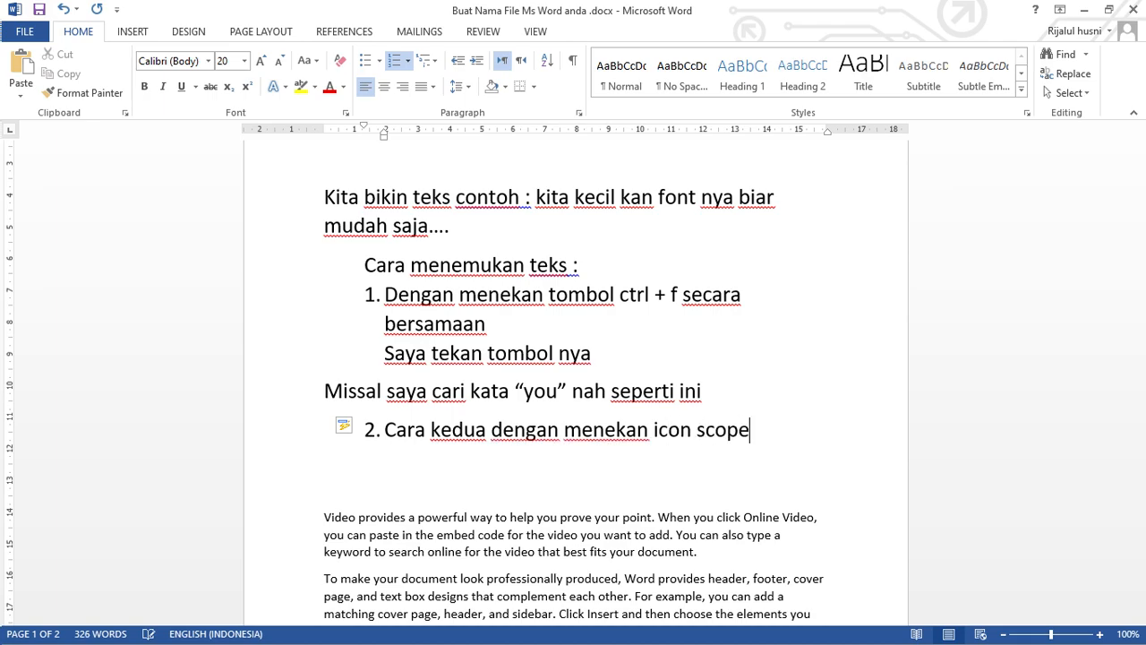
pyautogui.write(' pada')
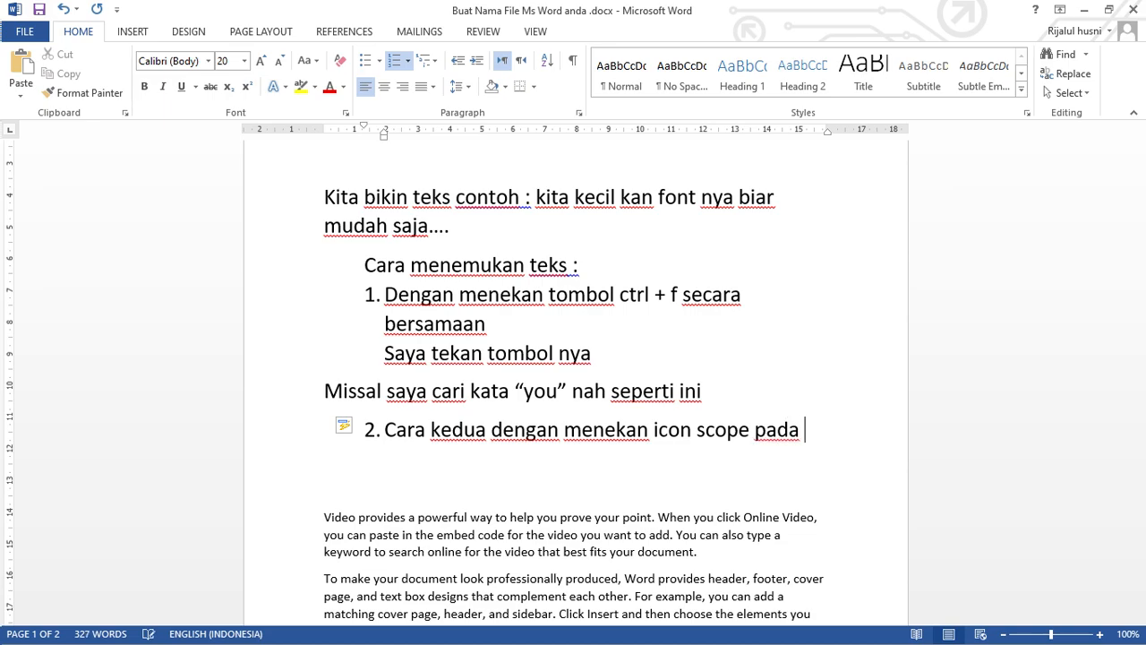
pyautogui.write(' bagian')
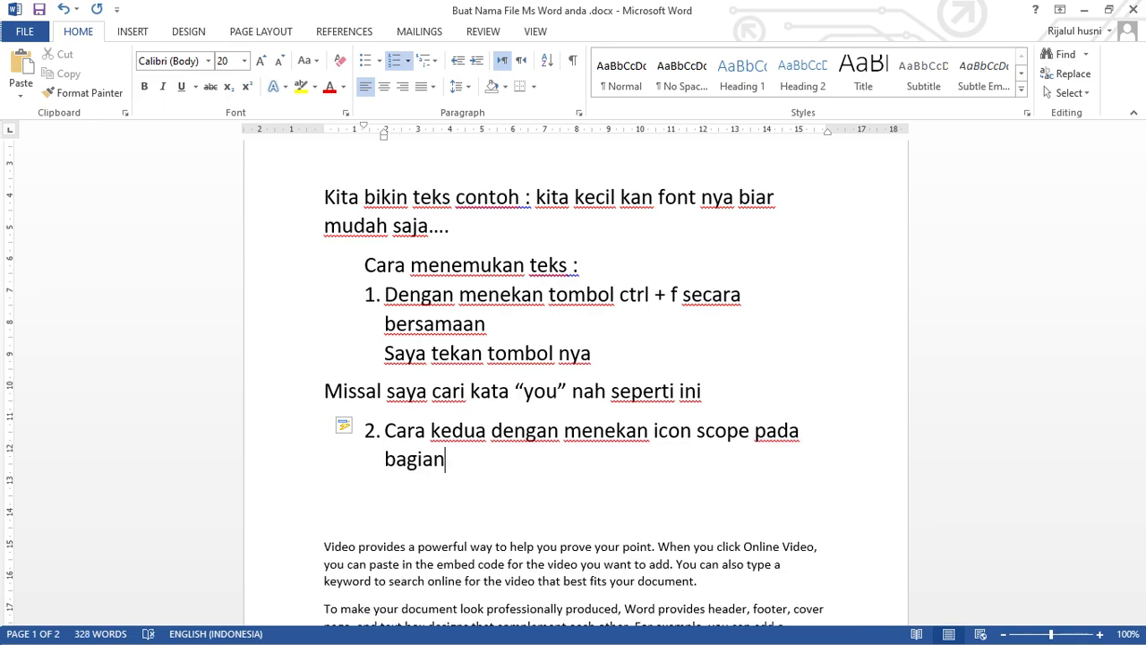
pyautogui.write(' laya')
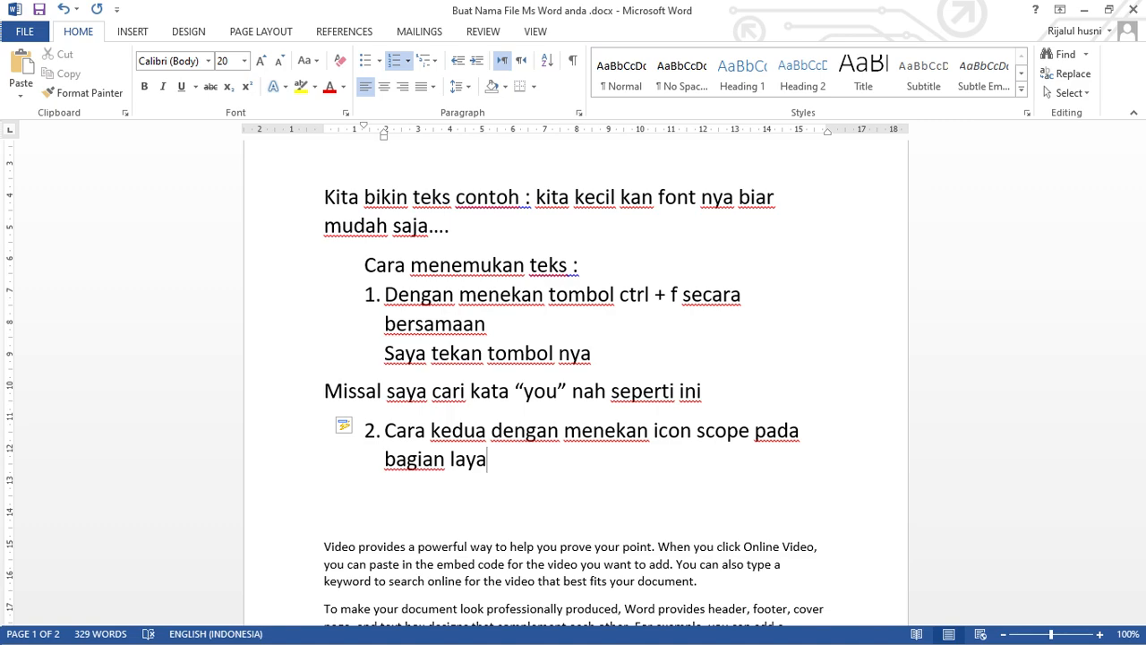
pyautogui.write('r kanan ')
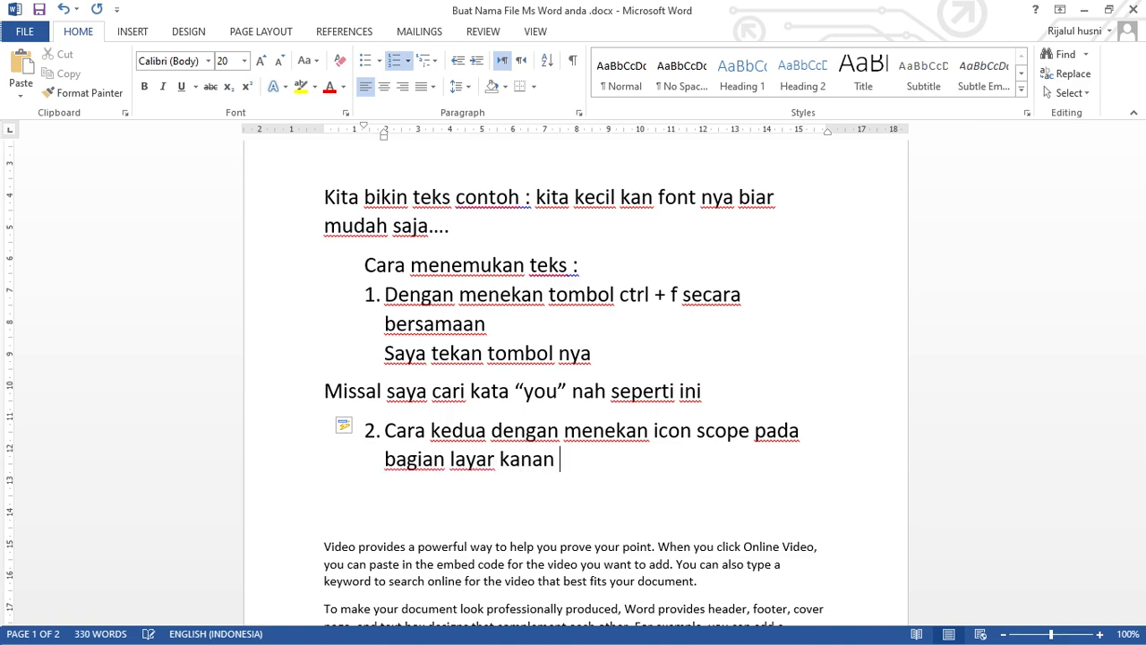
pyautogui.write('paling atas')
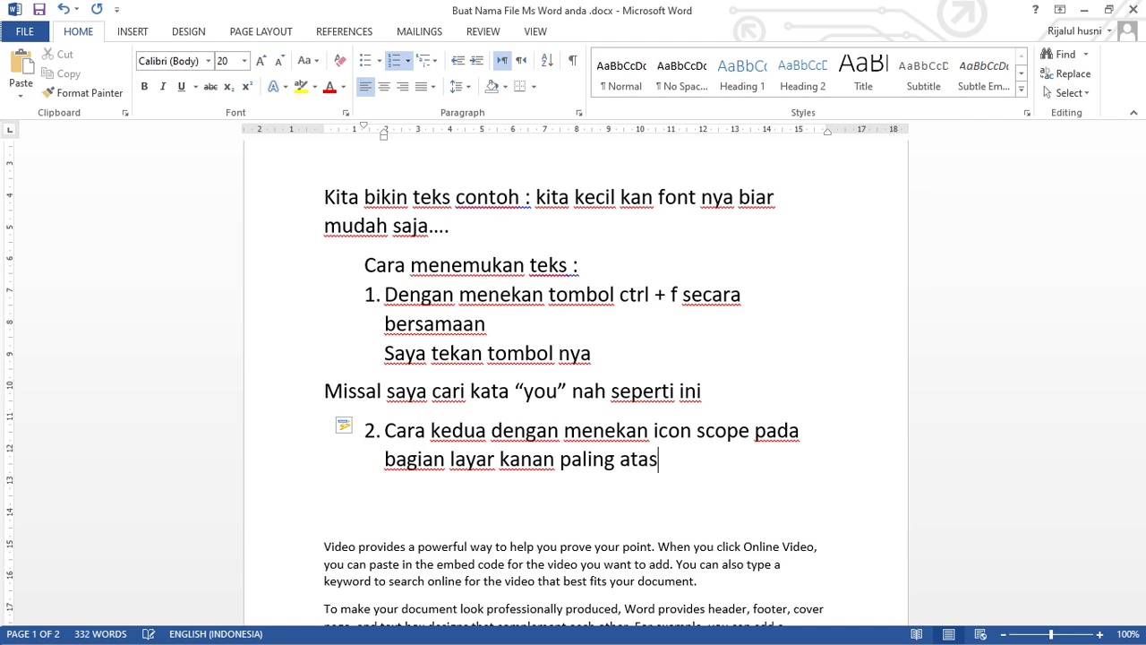
pyautogui.write(' >> berikut ..')
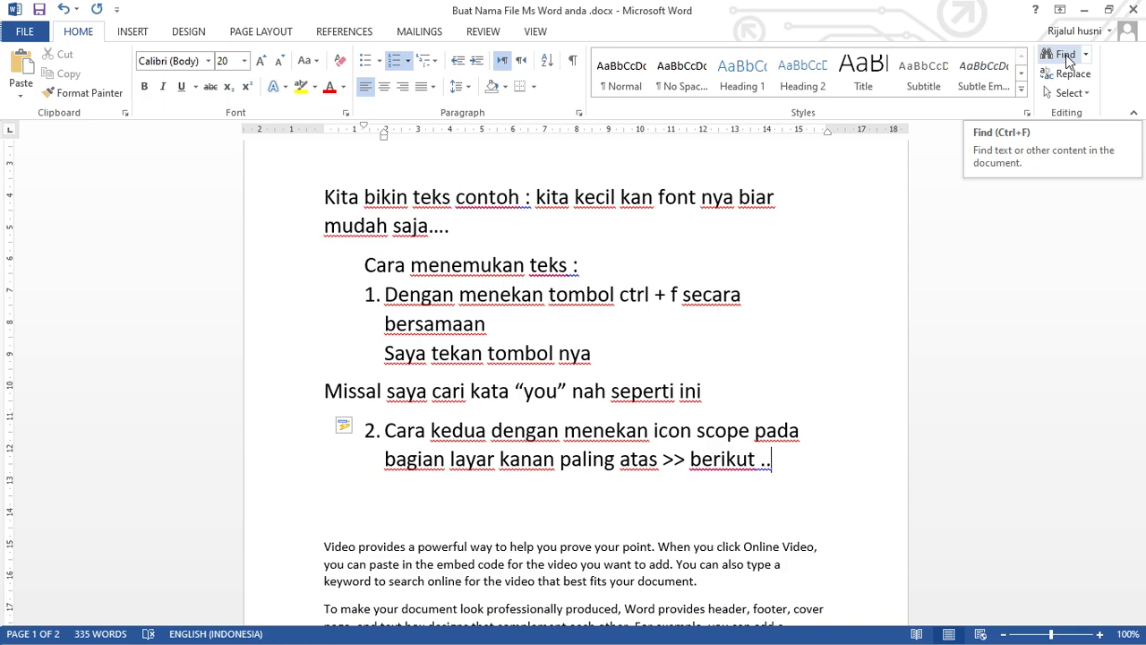
# Search the document for "you" again, and add an empty unnumbered line below item 2 at the same indent.
pyautogui.click(1066, 57)
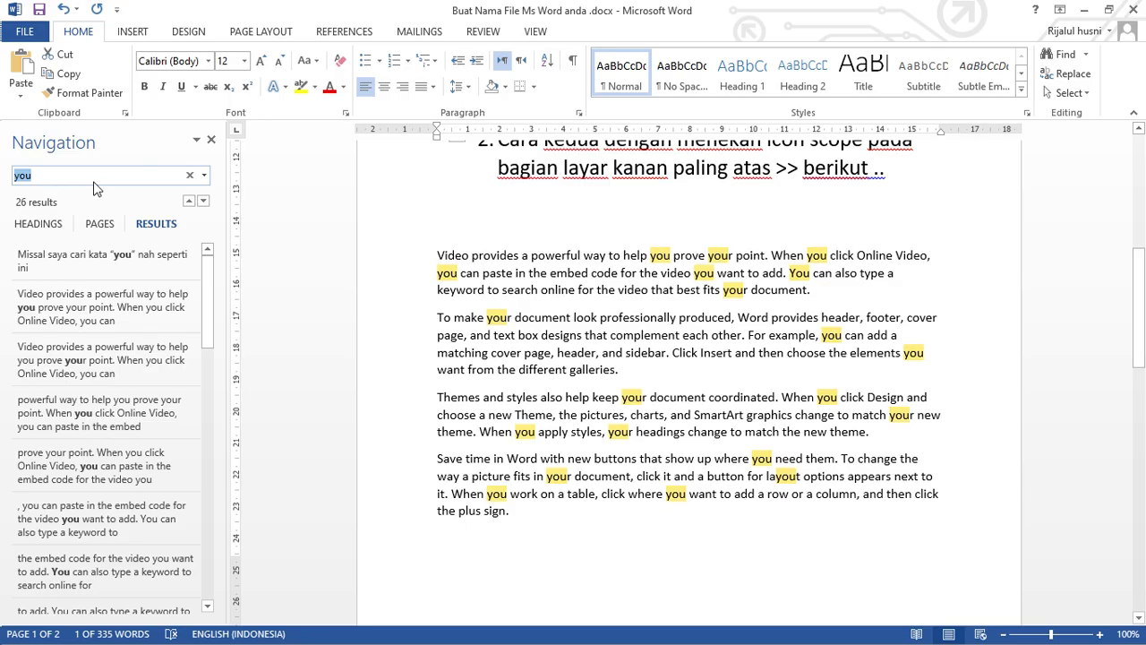
pyautogui.click(484, 205)
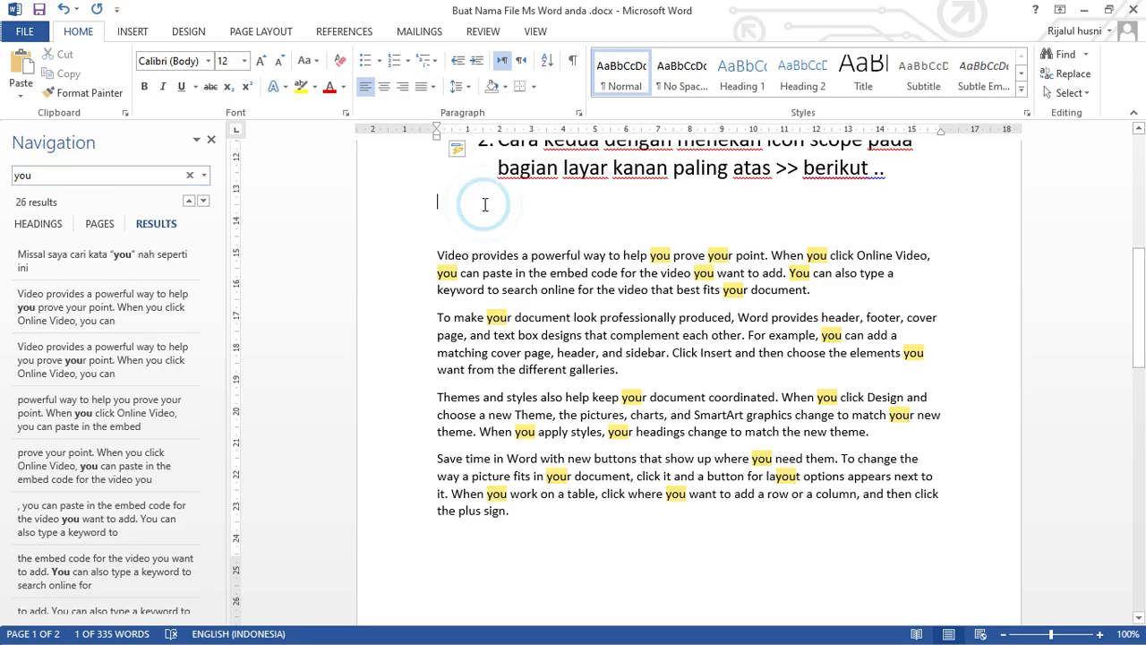
pyautogui.write('na')
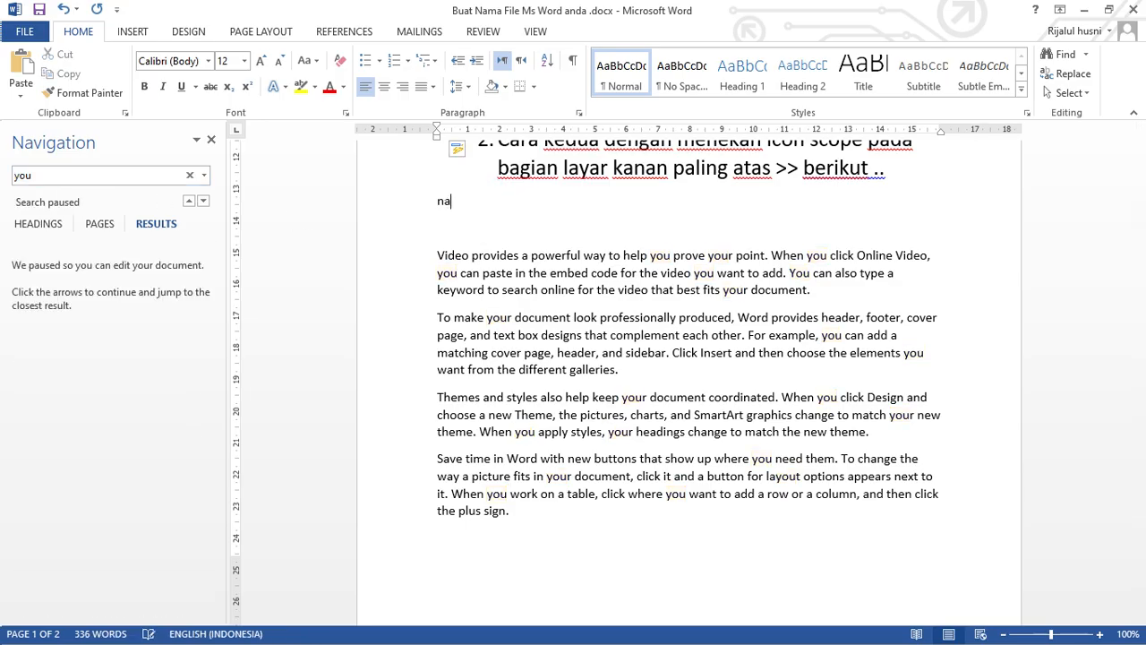
pyautogui.press('BackSpace')
pyautogui.press('BackSpace')
pyautogui.press('Left')
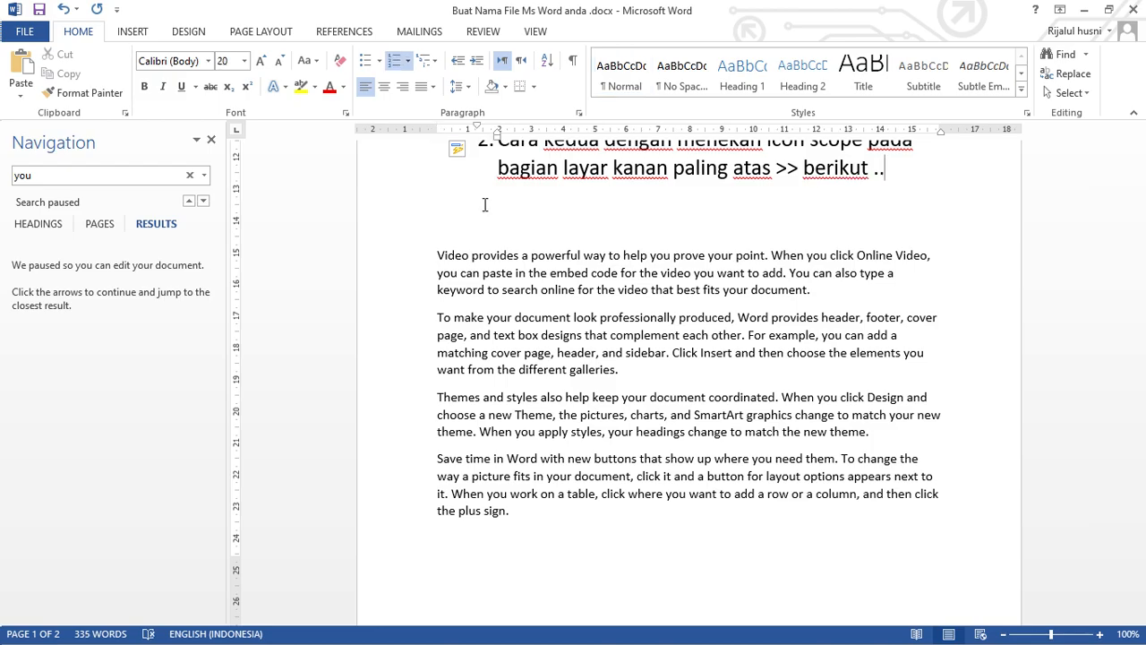
pyautogui.press('Return')
pyautogui.press('BackSpace')
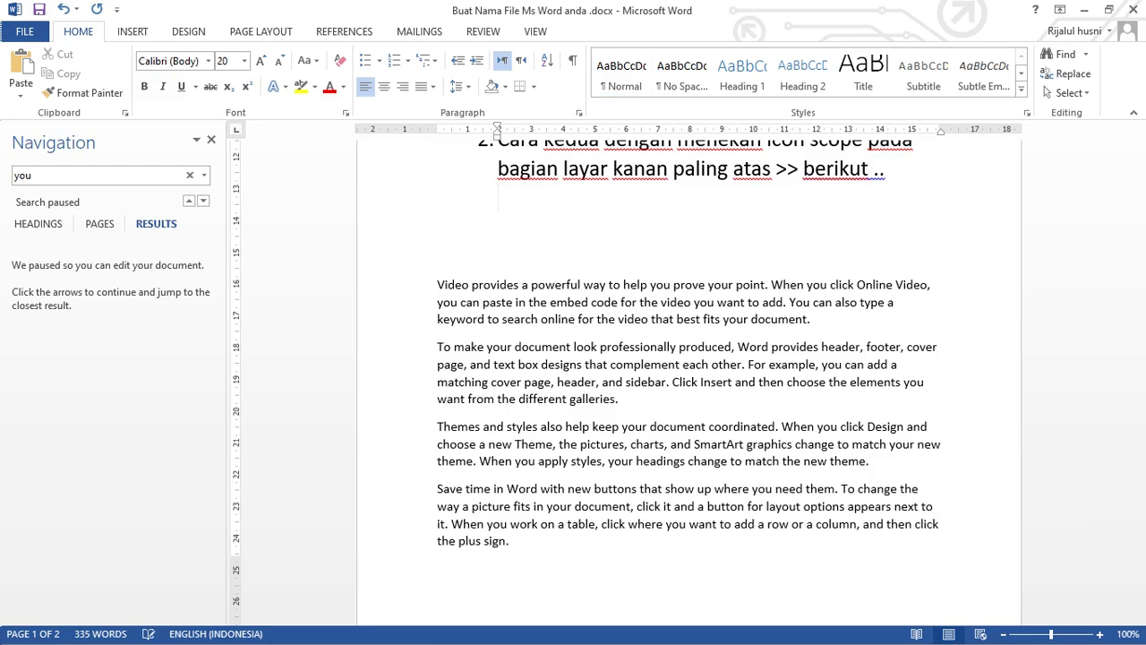
# Enter "Seperti itu untuk mencari teks" on the unnumbered line below item 2.
pyautogui.write('sper')
pyautogui.press('BackSpace')
pyautogui.press('BackSpace')
pyautogui.press('BackSpace')
pyautogui.write('er')
pyautogui.press('BackSpace')
pyautogui.write('perti i')
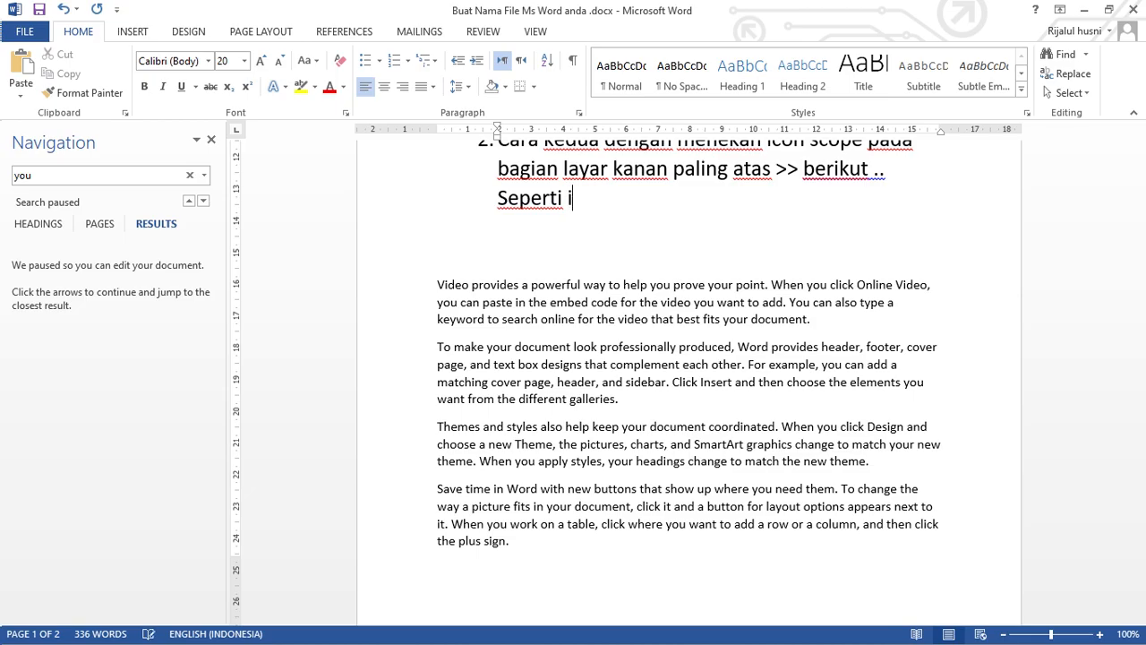
pyautogui.write('tu untuk ')
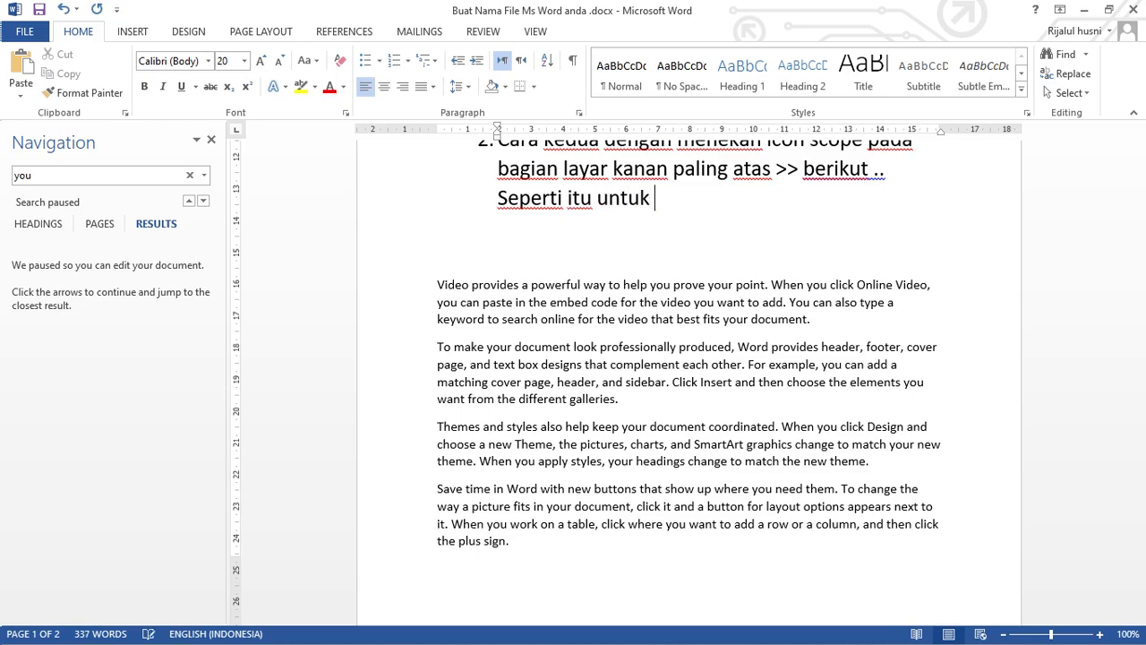
pyautogui.write('mencari ')
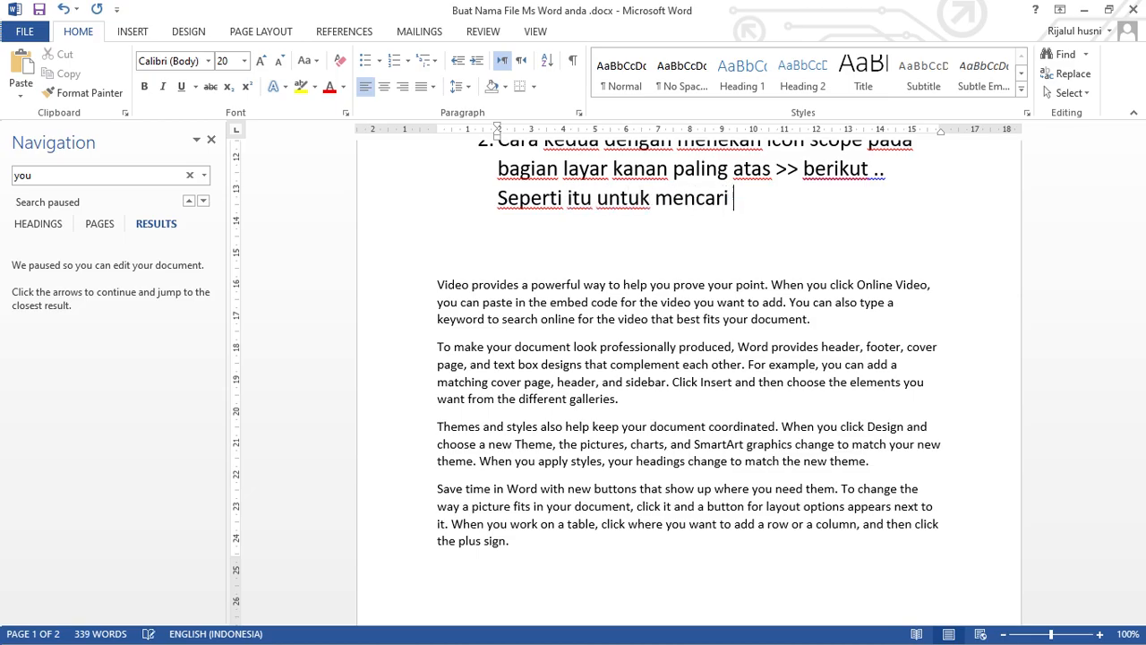
pyautogui.write('teks')
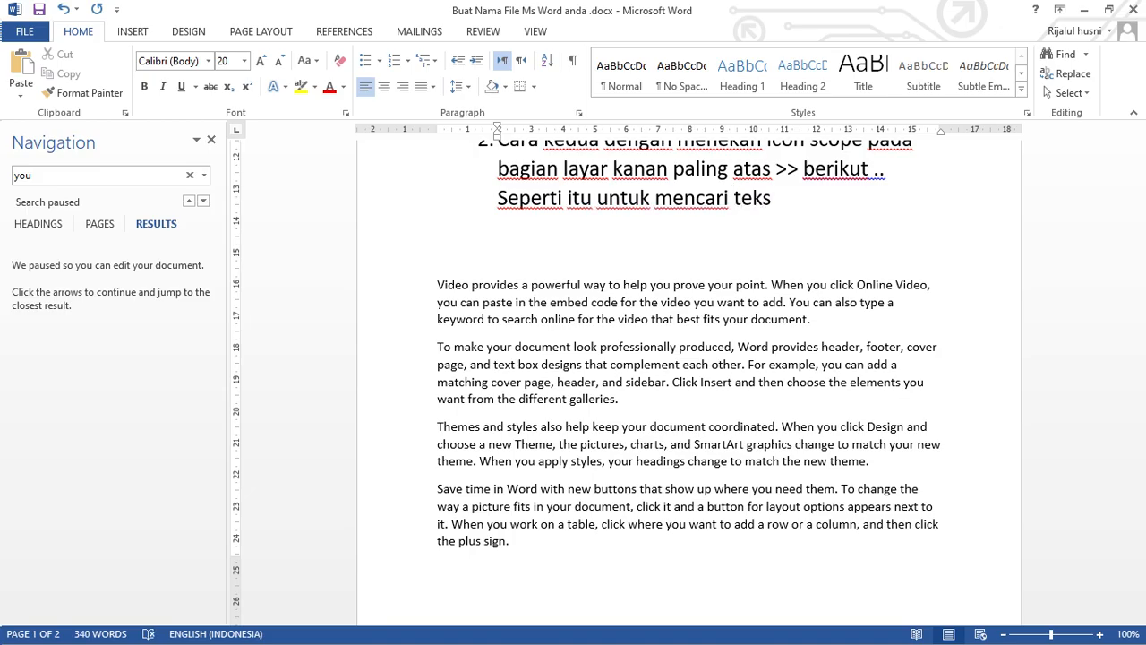
# Add the unindented line "Selanjut nya cara menggantikan teks" below "Seperti itu untuk mencari teks".
pyautogui.press('Return')
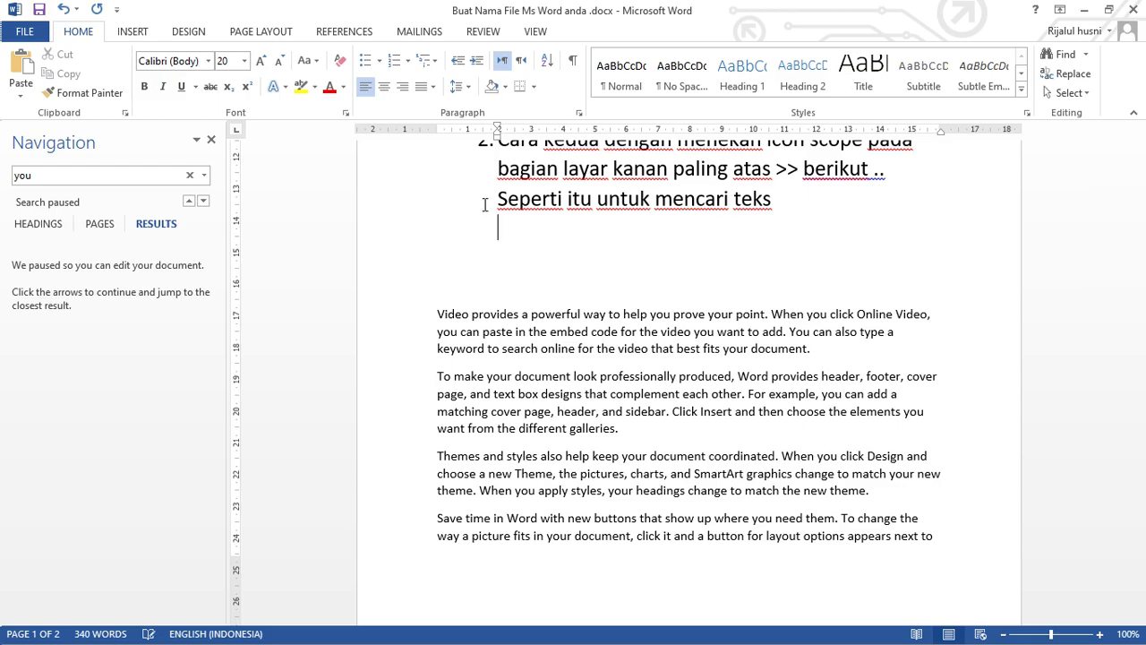
pyautogui.press('BackSpace')
pyautogui.write('Selanjut')
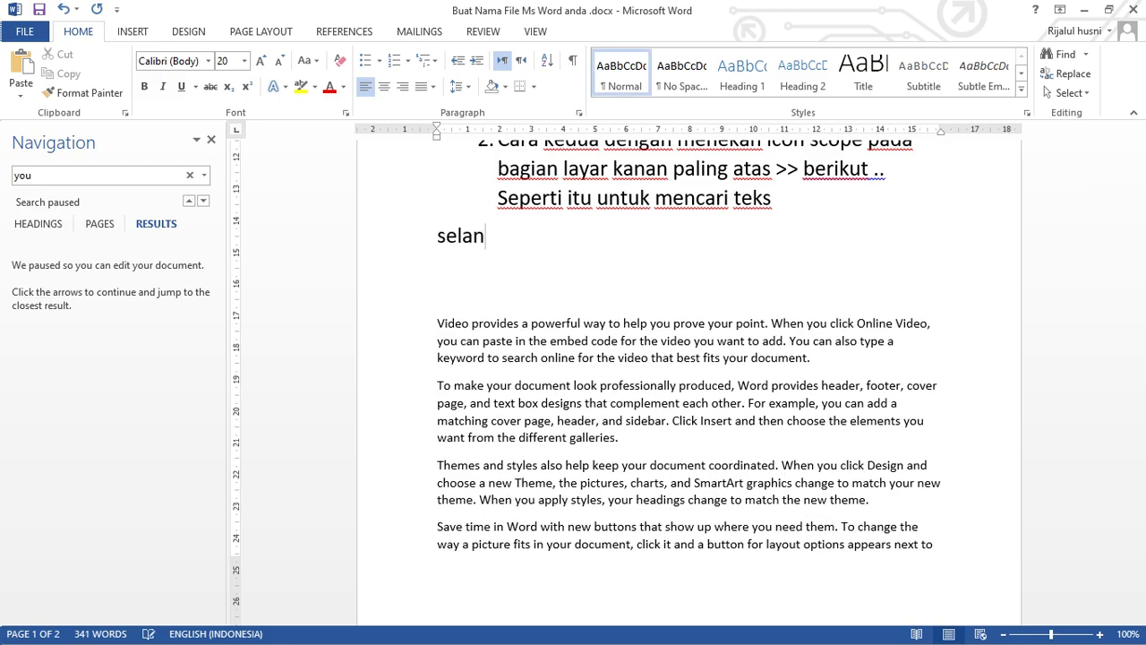
pyautogui.write(' nya c')
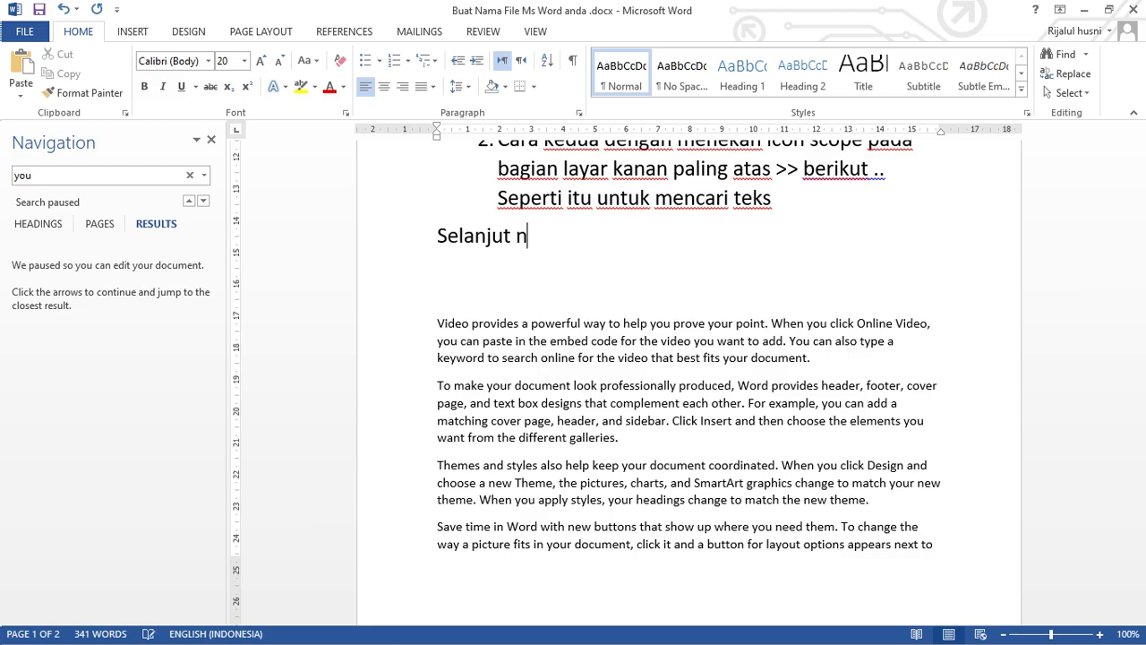
pyautogui.write('ara men')
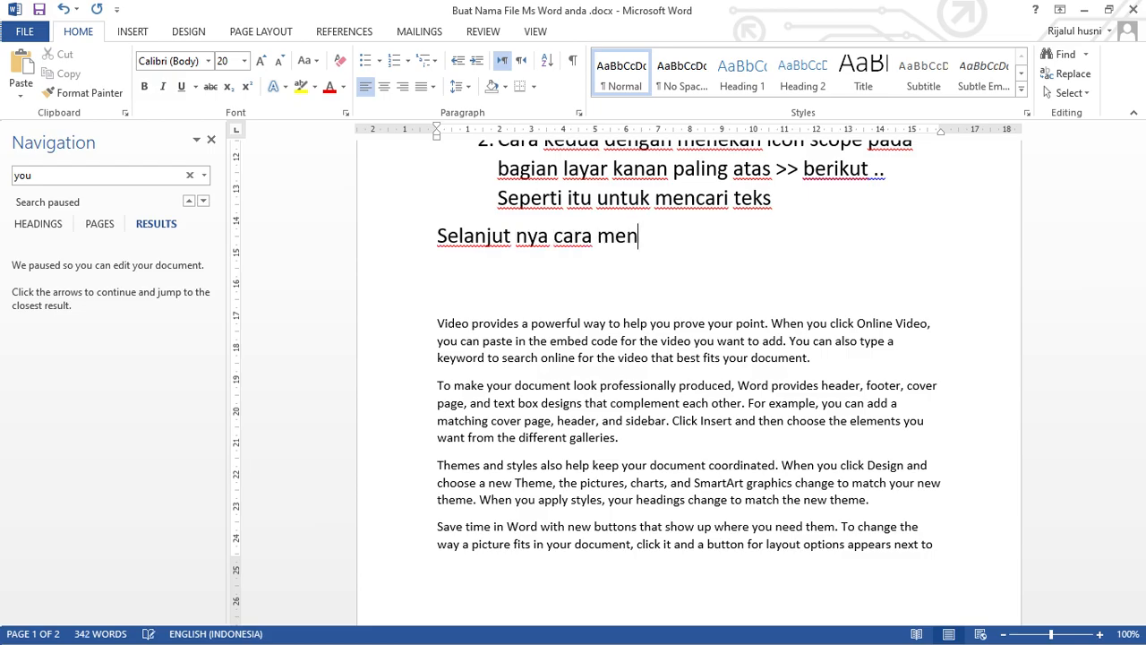
pyautogui.write('ggantikan teks')
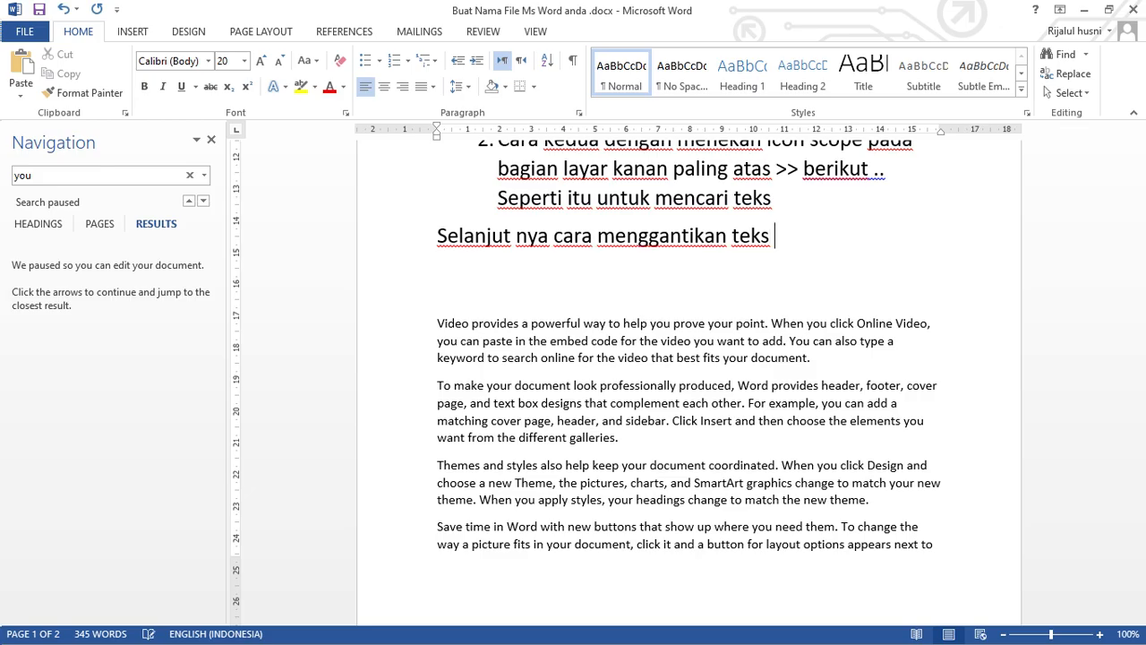
# Start a new numbered list below the line about replacing text, with item 1 beginning "Satu persatu".
pyautogui.press('Return')
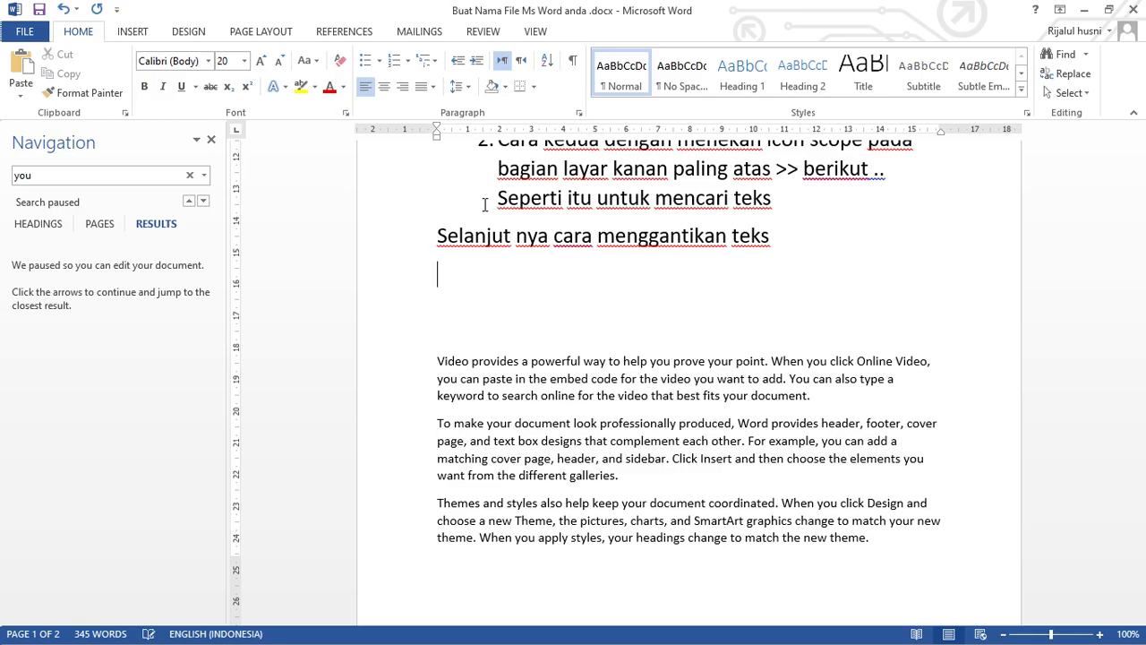
pyautogui.write('1.')
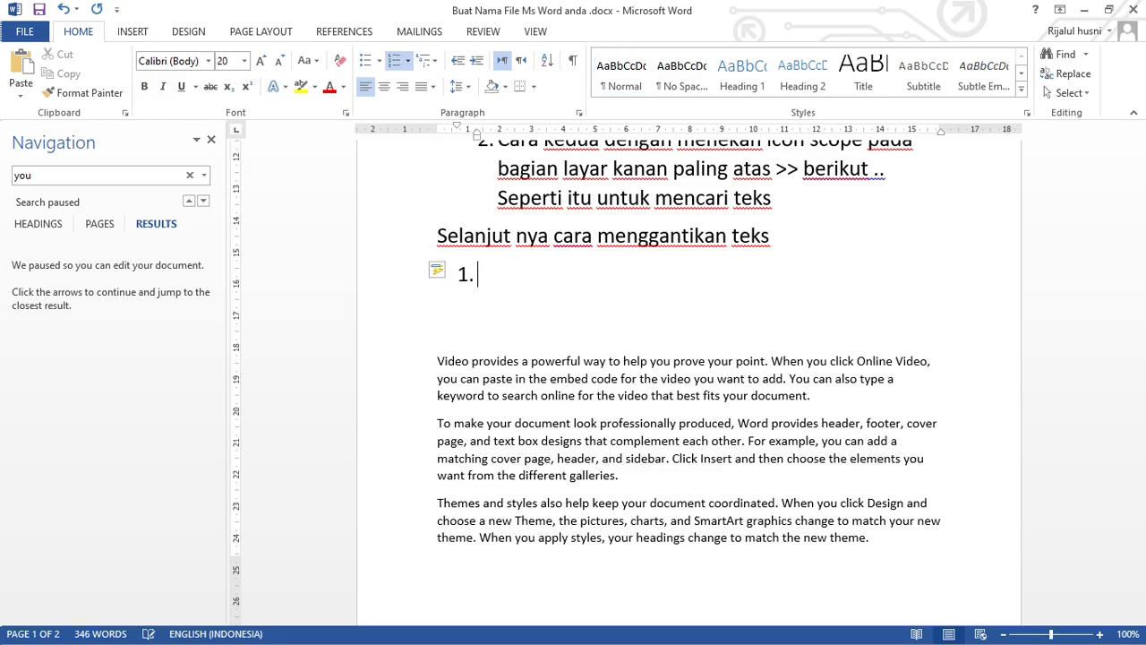
pyautogui.write(' satu p')
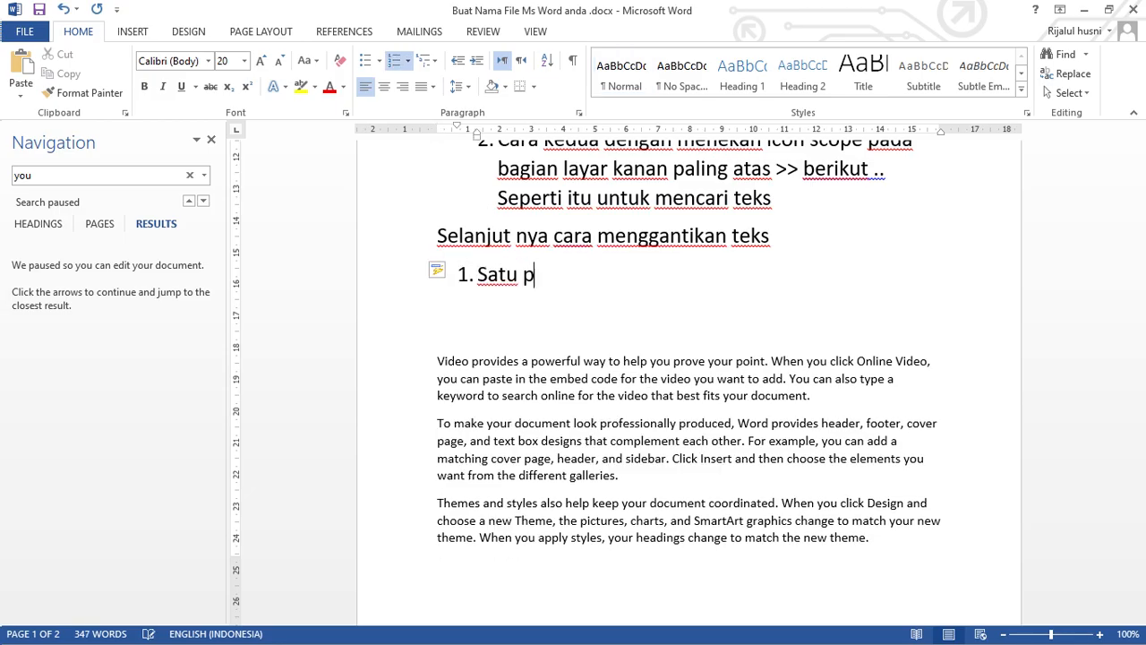
pyautogui.write('ersatu')
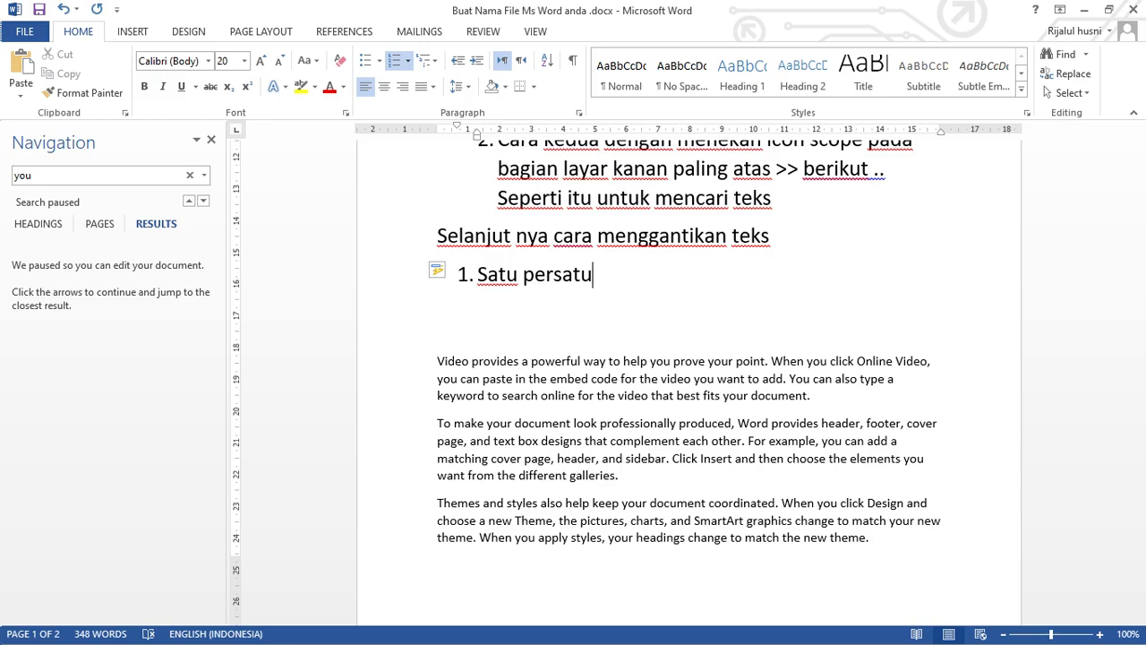
pyautogui.press('Up')
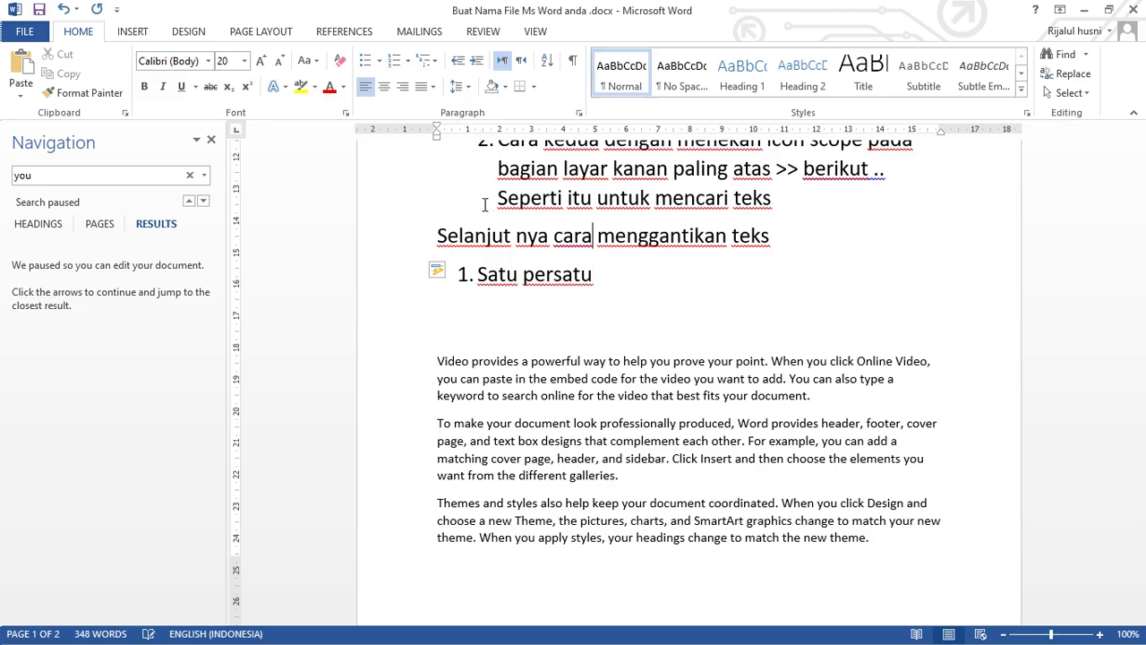
pyautogui.press('End')
pyautogui.press('Down')
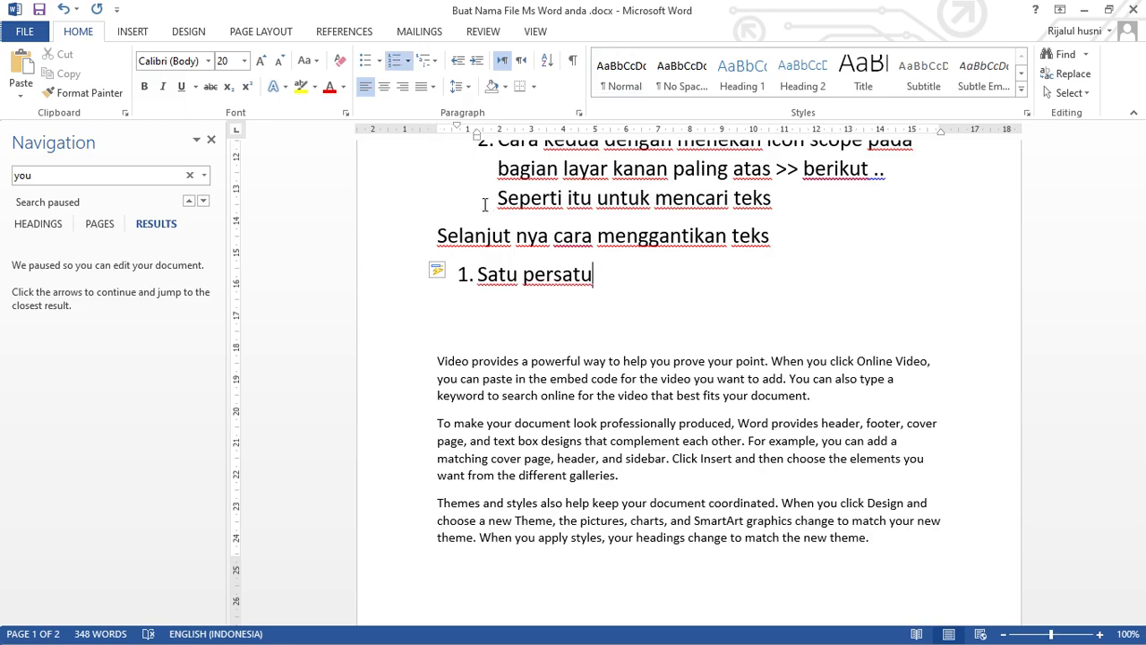
# Complete item 1 of the new list with "dengan mengedit manual".
pyautogui.write('denga')
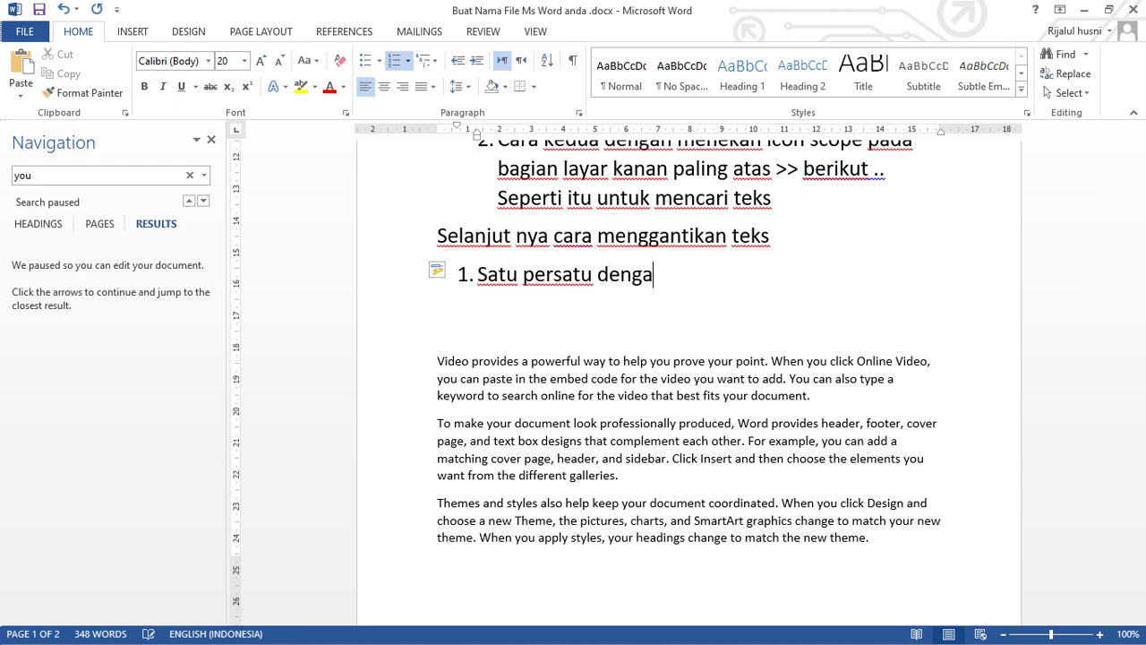
pyautogui.write('n mengg')
pyautogui.press('BackSpace')
pyautogui.press('BackSpace')
pyautogui.press('BackSpace')
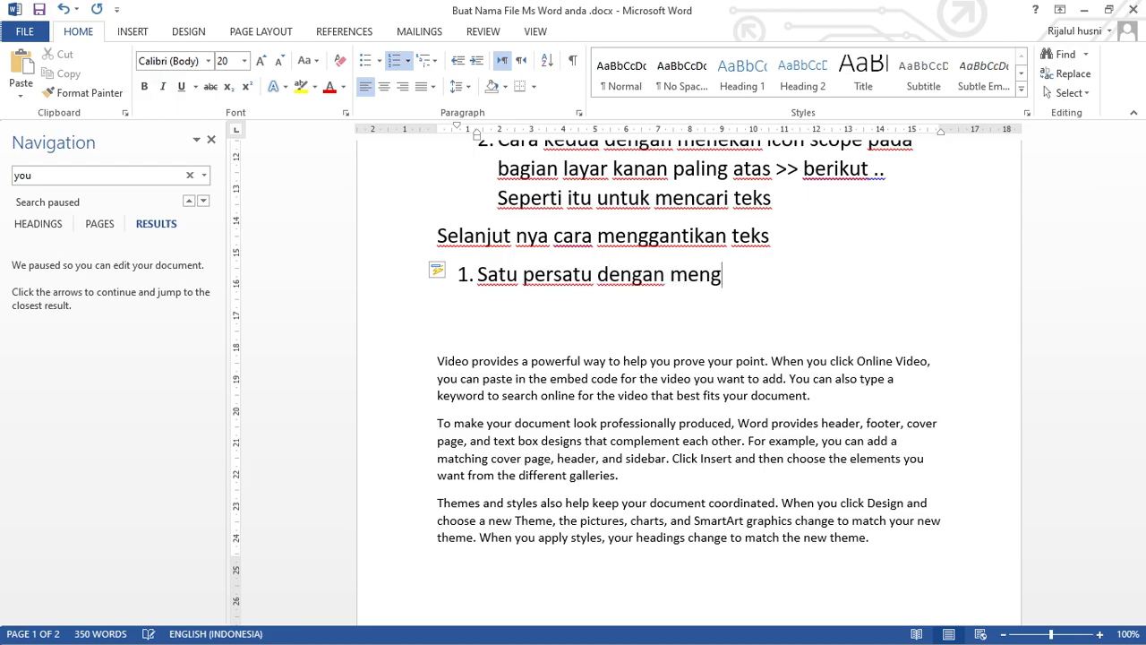
pyautogui.write('ngedit ma')
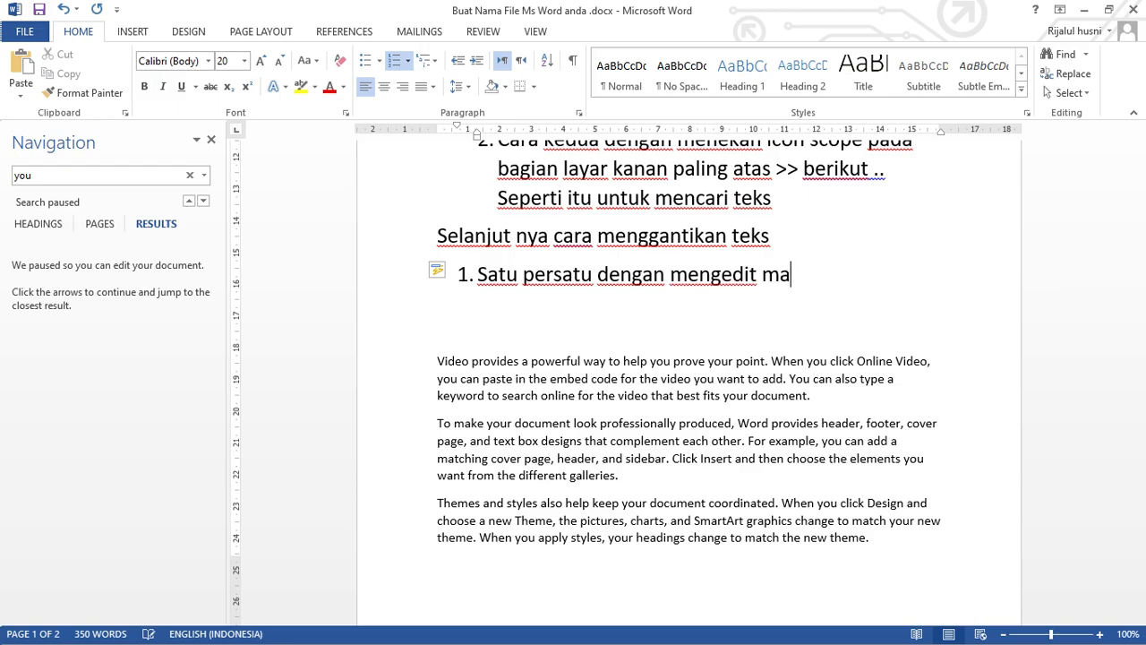
pyautogui.write('nualk')
pyautogui.press('BackSpace')
# Add item 2 to the new list, beginning with "Menggunakan atau mengklik tombol".
pyautogui.press('Return')
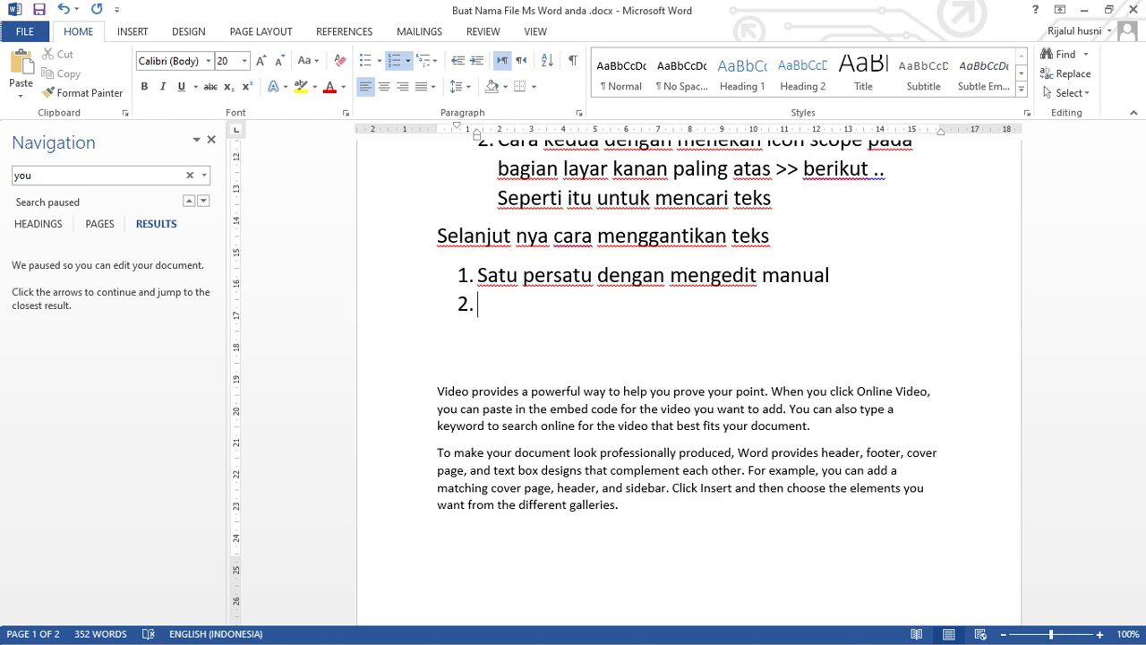
pyautogui.write('menggunakan')
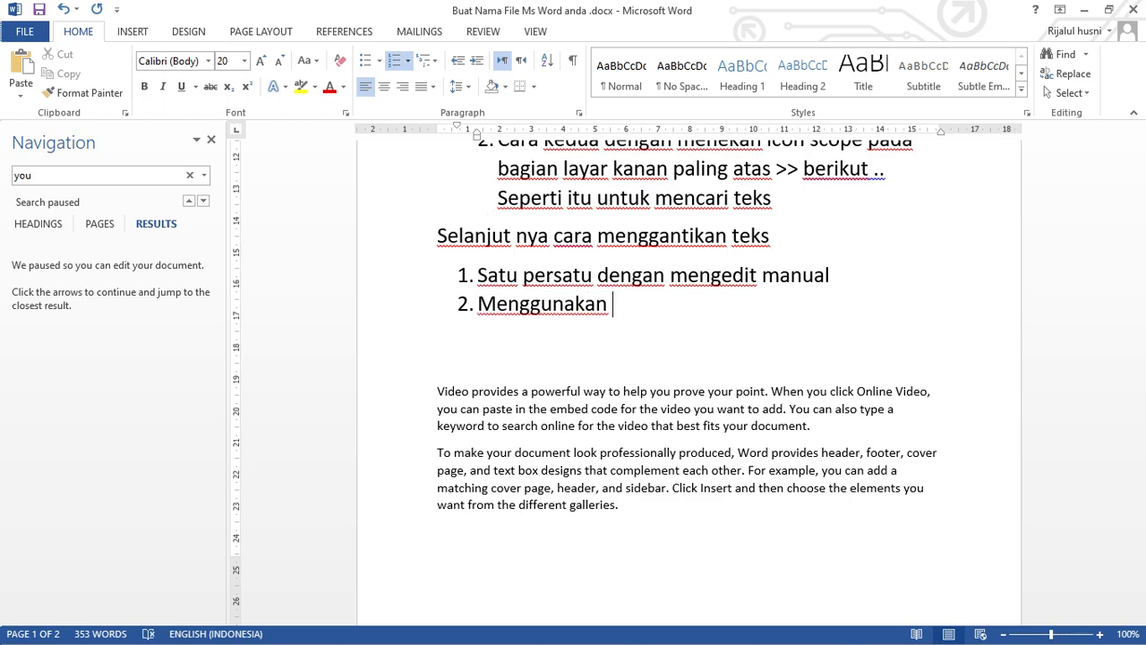
pyautogui.write(' cr')
pyautogui.press('BackSpace')
pyautogui.write('tr')
pyautogui.press('BackSpace')
pyautogui.press('BackSpace')
pyautogui.press('BackSpace')
pyautogui.press('BackSpace')
pyautogui.press('BackSpace')
pyautogui.press('BackSpace')
pyautogui.press('BackSpace')
pyautogui.press('BackSpace')
pyautogui.press('BackSpace')
pyautogui.write('nakan atau mengg')
pyautogui.press('BackSpace')
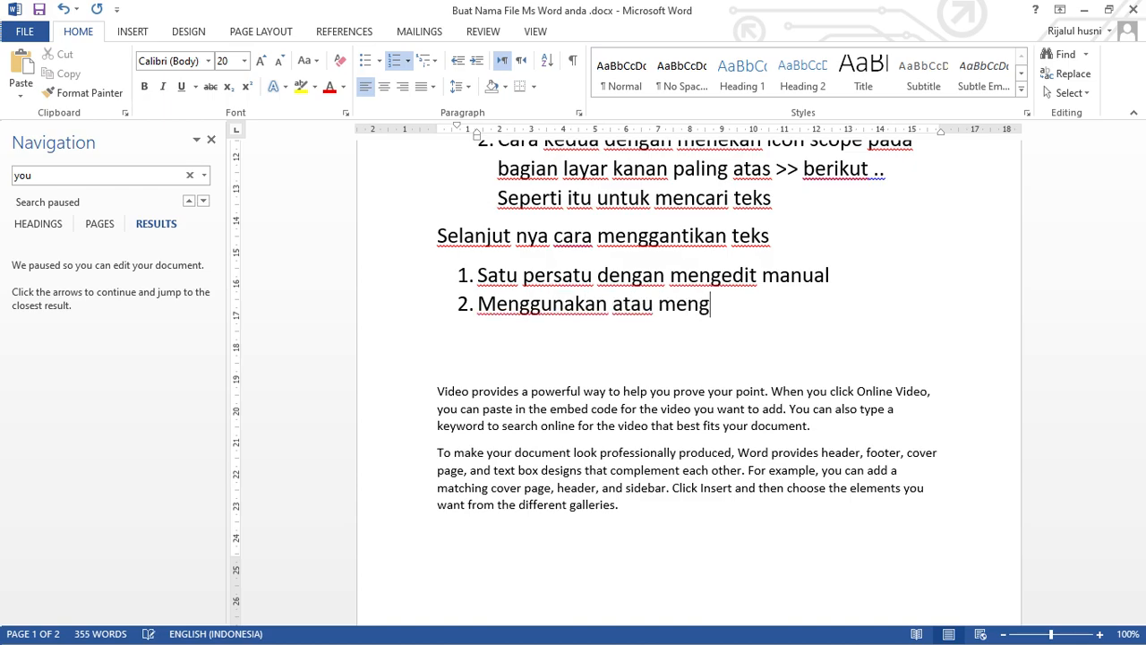
pyautogui.write('klik tombol')
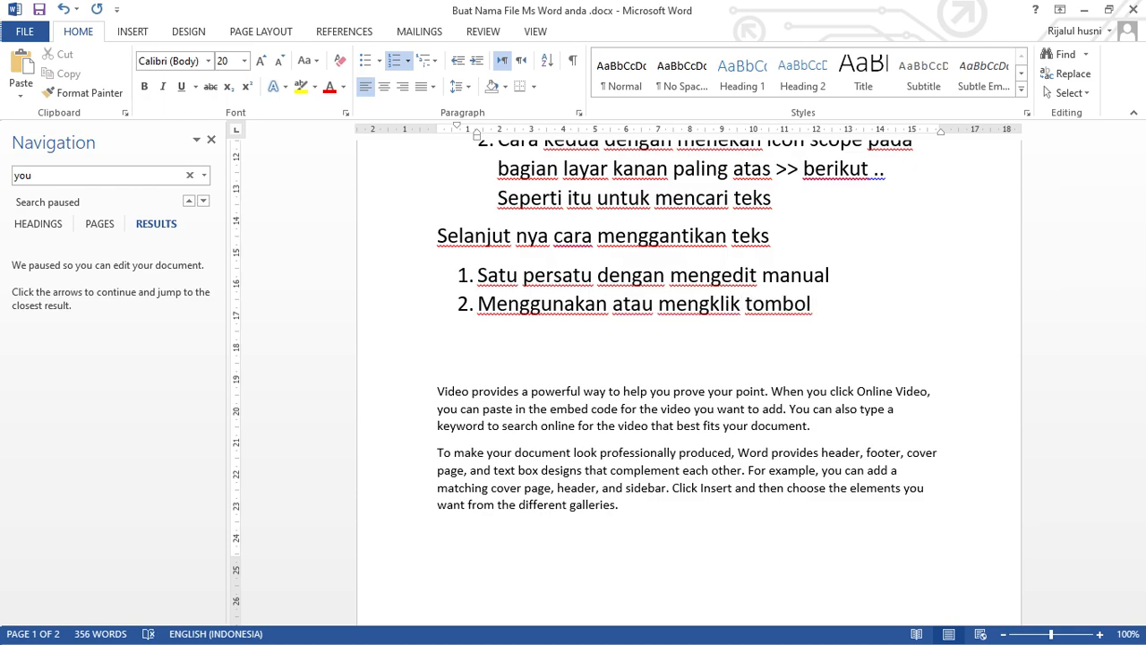
pyautogui.write(' ab>re')
# Continue item 2 with the button name "ab>ac replace".
pyautogui.press('BackSpace')
pyautogui.press('BackSpace')
pyautogui.write('a')
pyautogui.write('v')
pyautogui.press('BackSpace')
pyautogui.write('c replace')
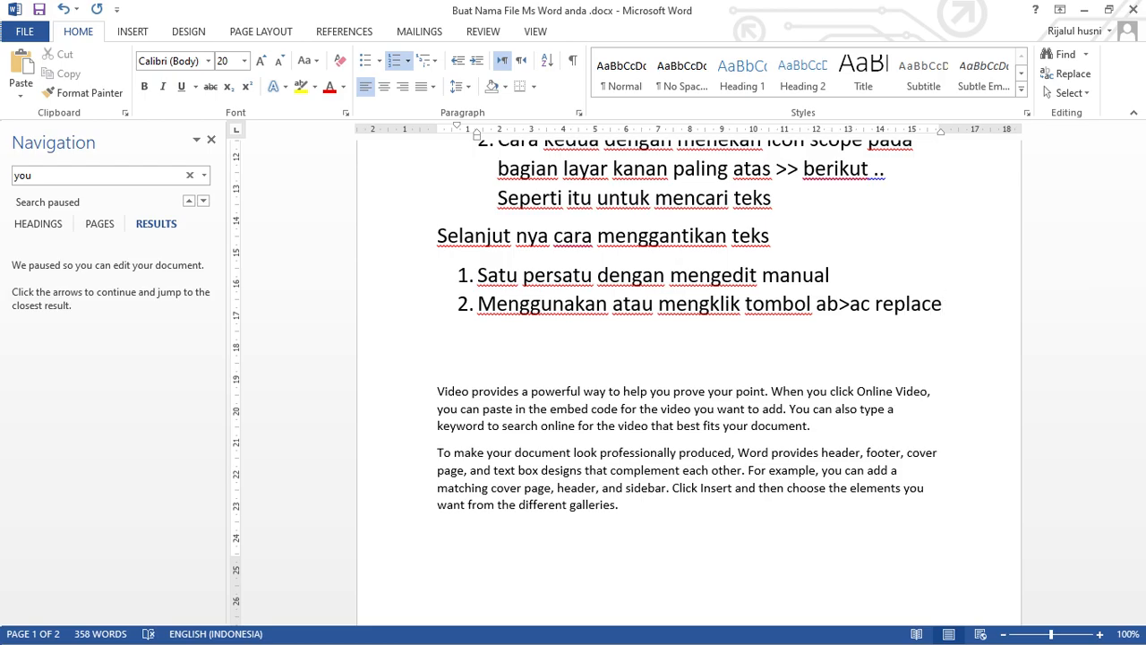
pyautogui.write(' pada ')
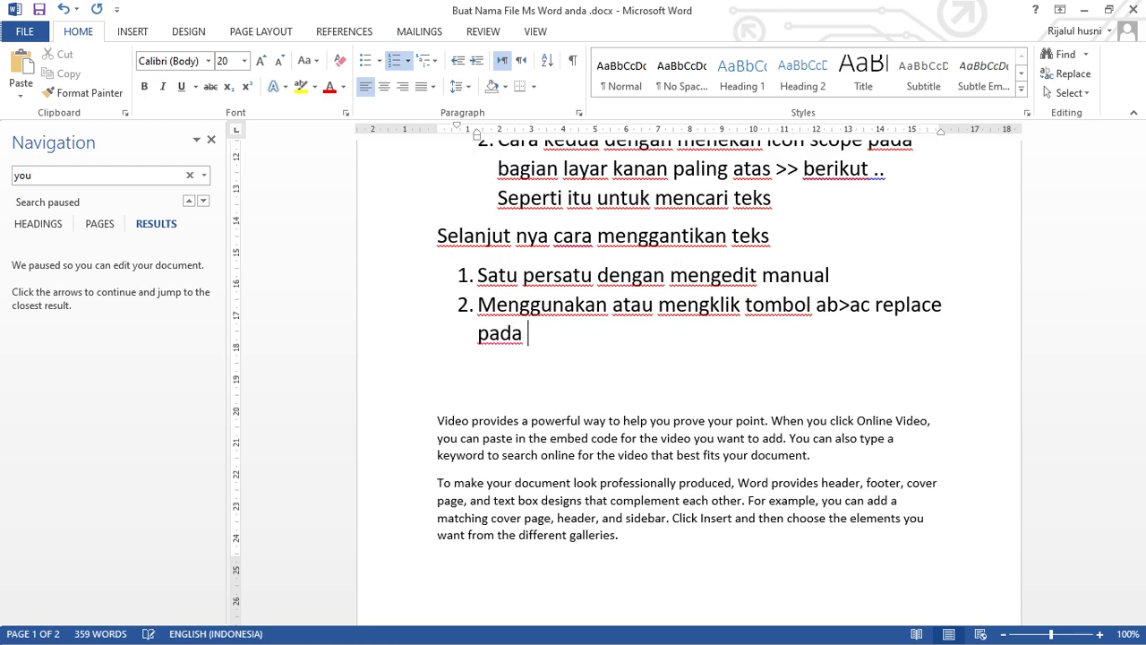
pyautogui.write('bg')
# Extend item 2 with the location text "pada bagian kanan paling atas".
pyautogui.press('BackSpace')
pyautogui.write('ai')
pyautogui.press('BackSpace')
pyautogui.write('gai')
pyautogui.press('BackSpace')
pyautogui.press('BackSpace')
pyautogui.write('ian k')
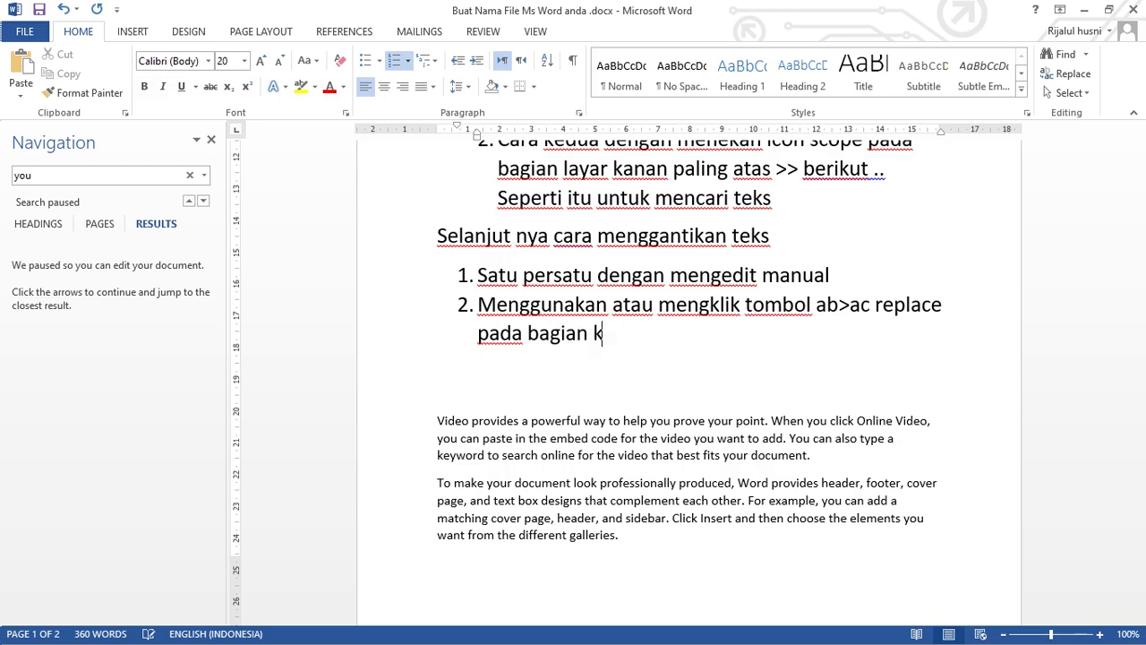
pyautogui.write('anan paling')
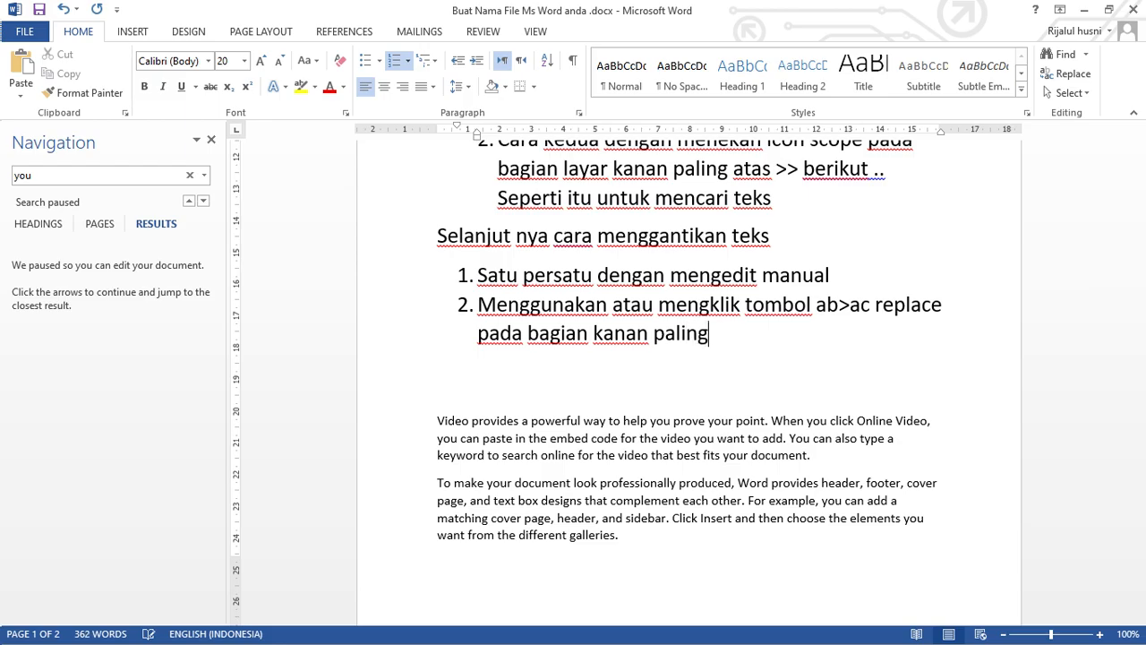
pyautogui.write(' at')
pyautogui.press('BackSpace')
pyautogui.write('atas juga ')
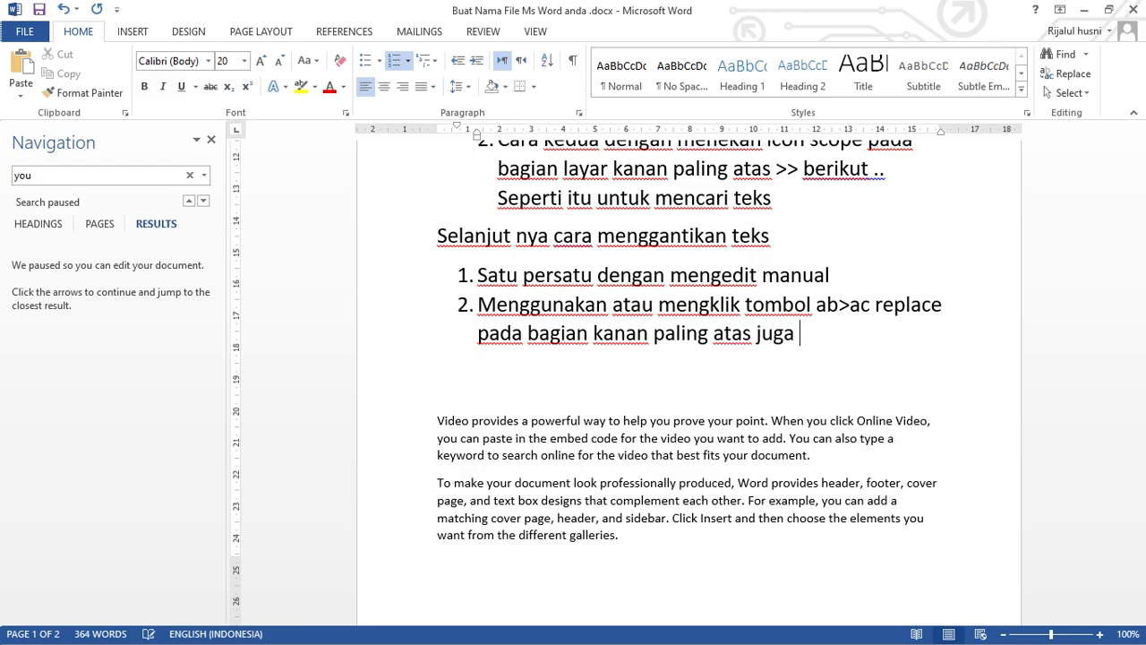
pyautogui.write('dibawah ')
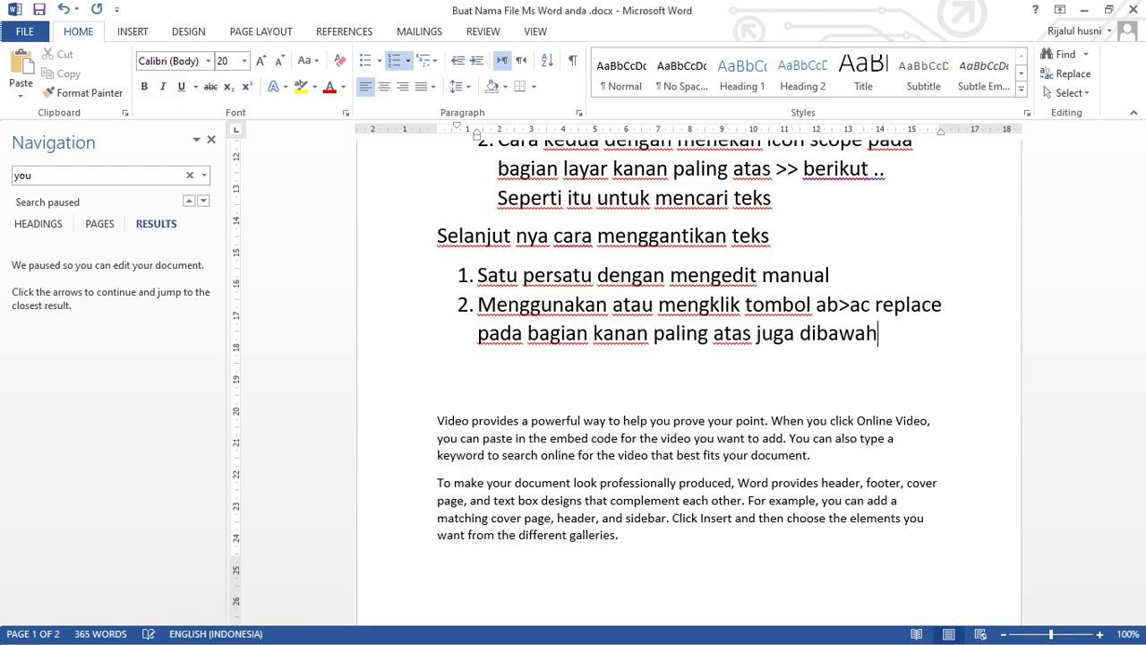
pyautogui.write('icon s')
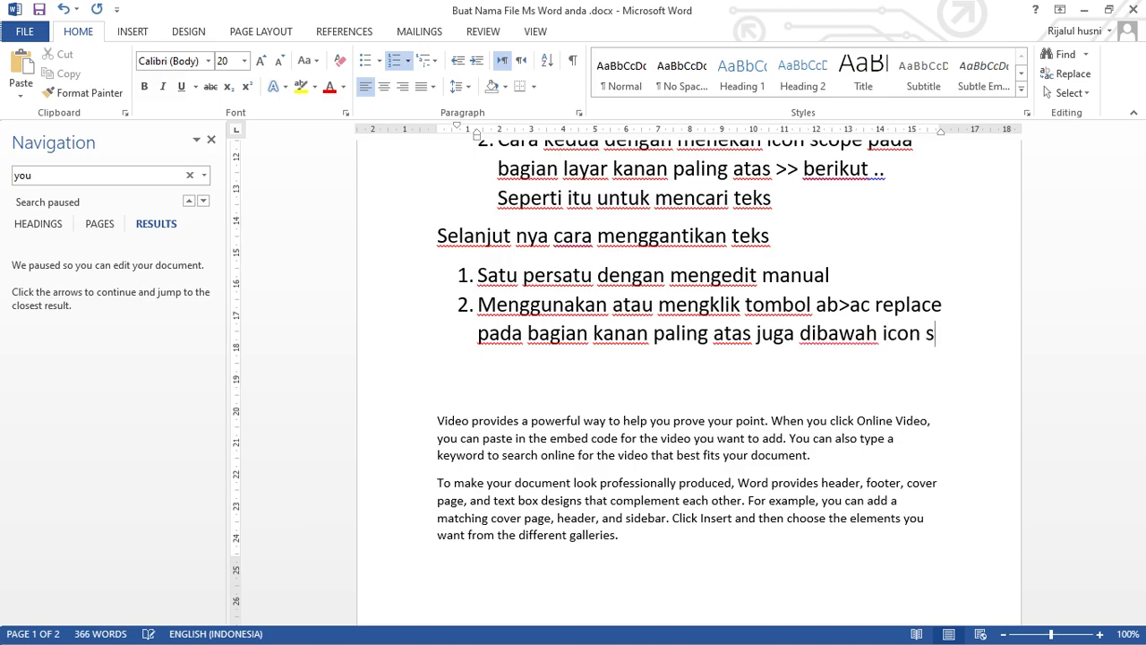
pyautogui.write('coope')
# Finish item 2 with "juga dibawah icon scoop find tadi".
pyautogui.press('BackSpace')
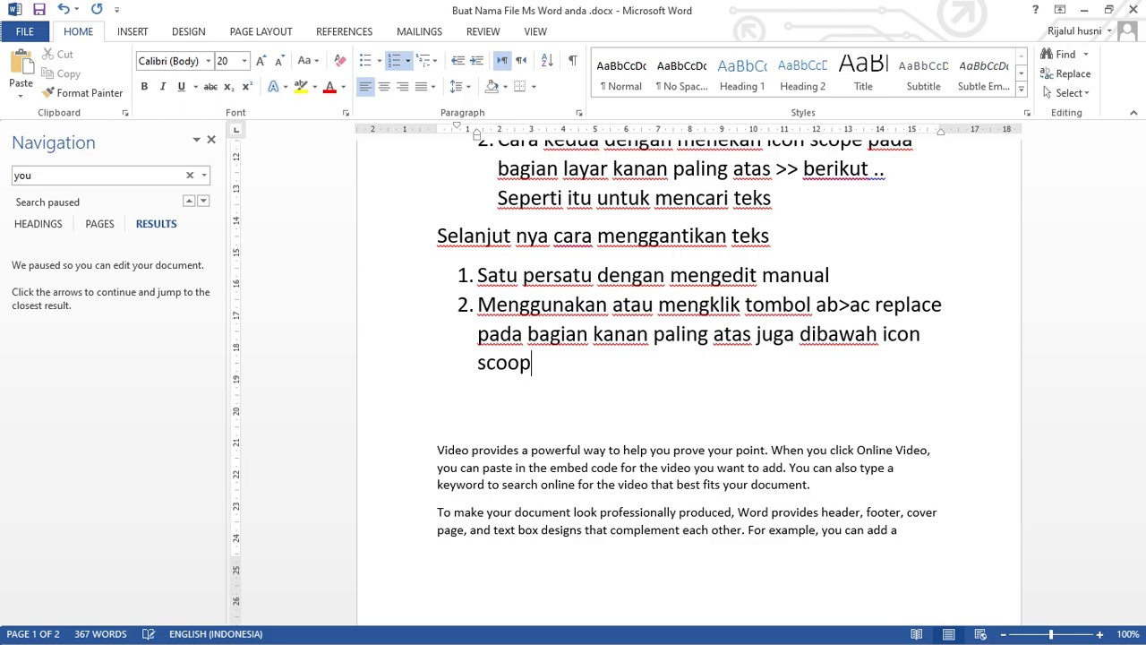
pyautogui.write('find tadi')
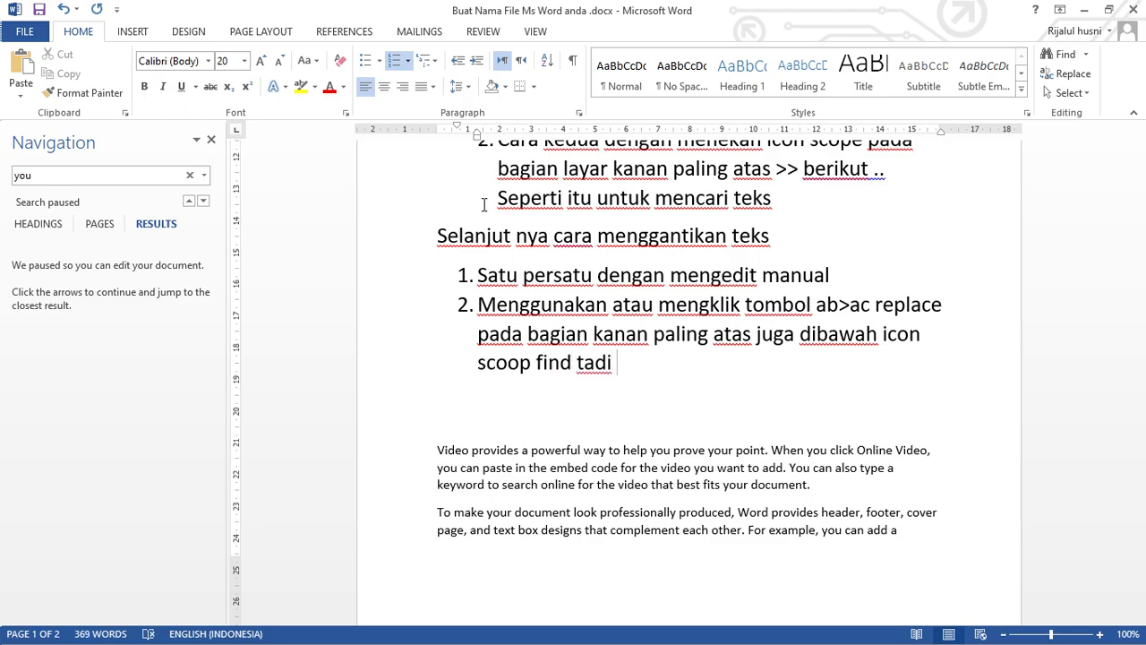
pyautogui.click(1085, 81)
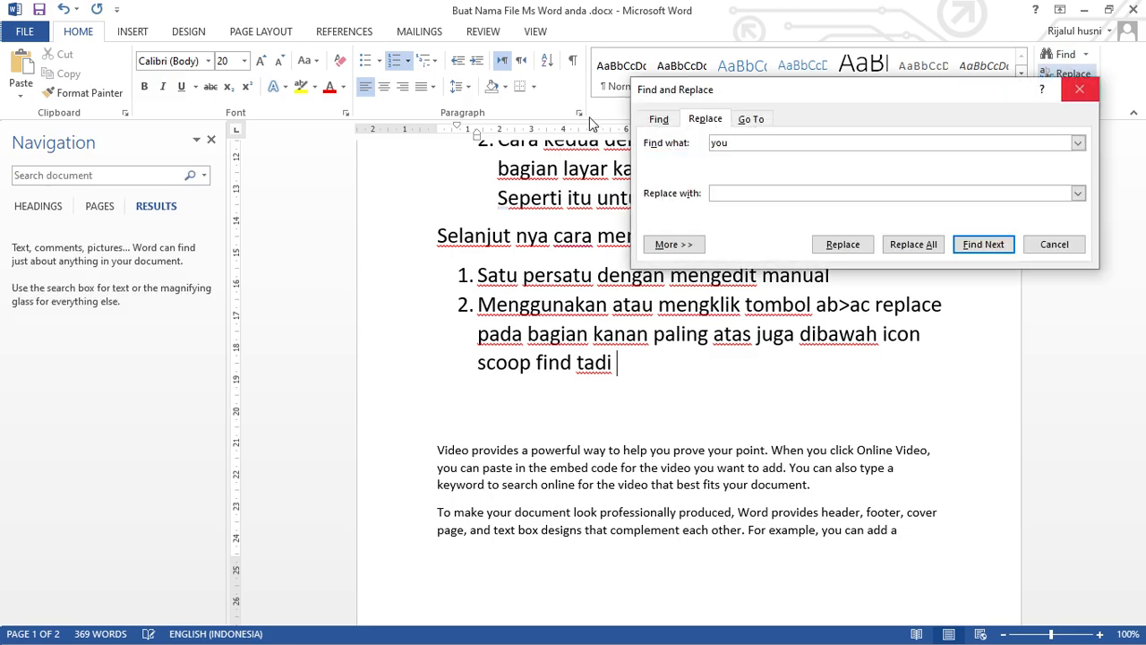
pyautogui.moveTo(768, 98); pyautogui.dragTo(849, 192)
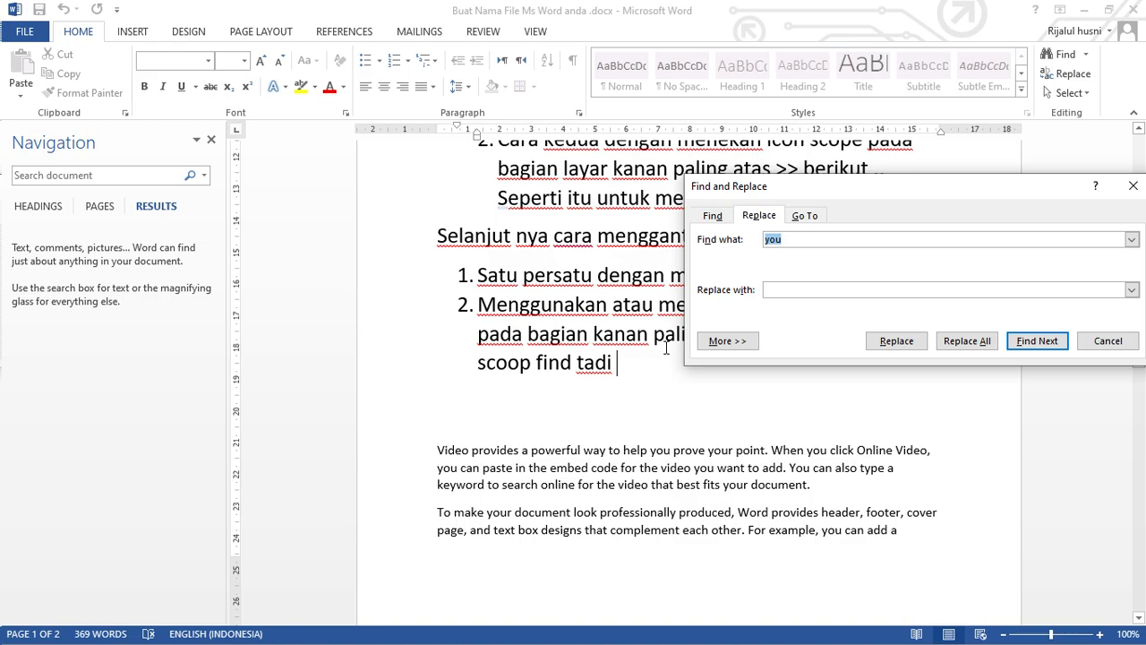
pyautogui.click(628, 369)
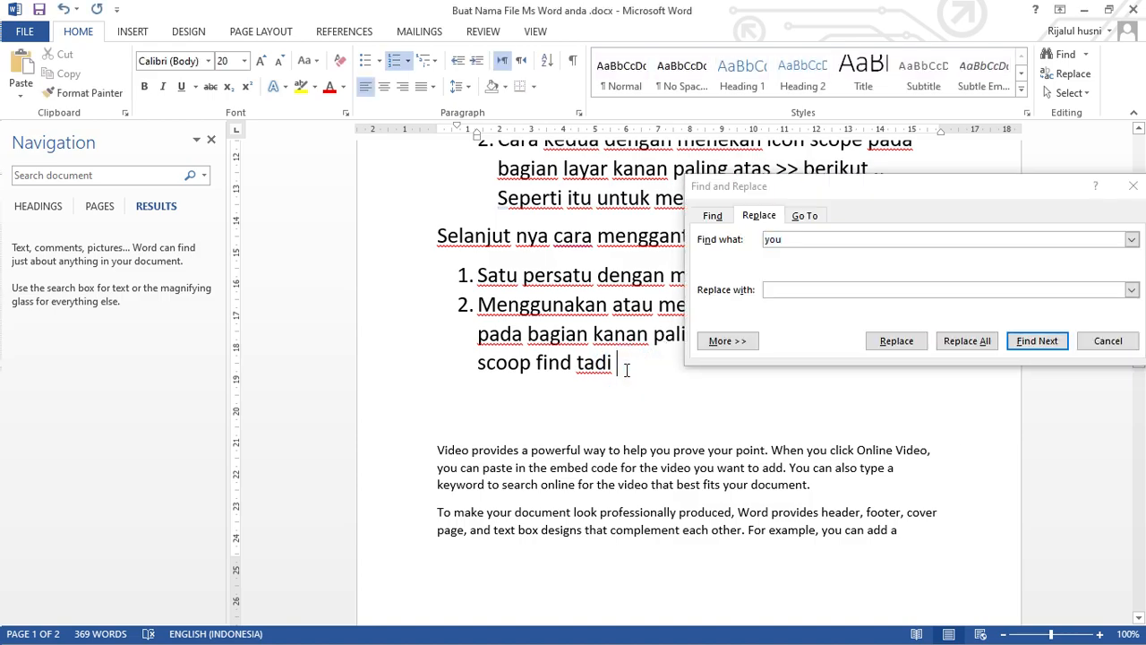
pyautogui.click(1028, 187)
pyautogui.moveTo(1028, 187); pyautogui.dragTo(472, 134)
pyautogui.click(650, 291)
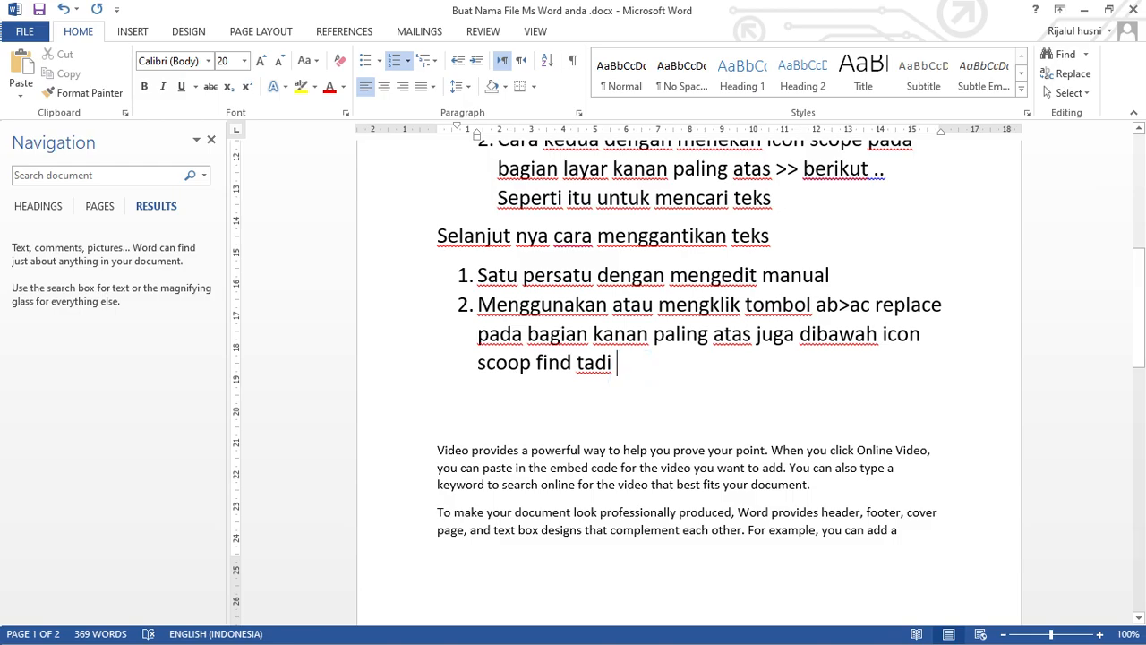
# Add item 3 to the list, beginning with "Contoh saya ganti teks “you”".
pyautogui.press('Return')
pyautogui.write('cont')
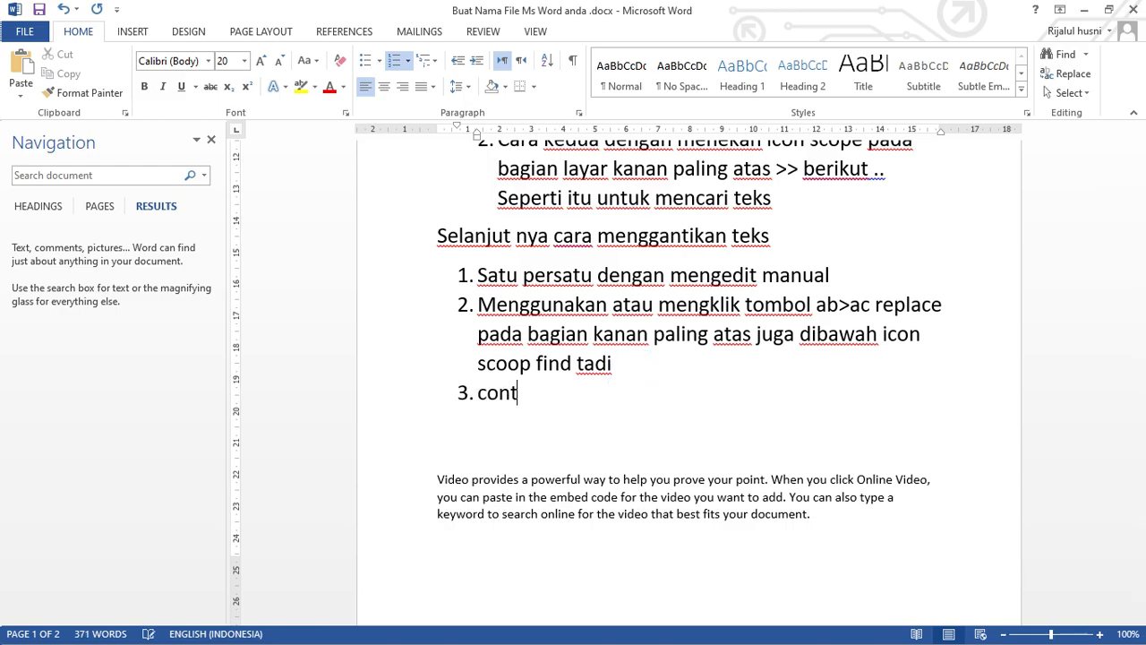
pyautogui.write('oh ')
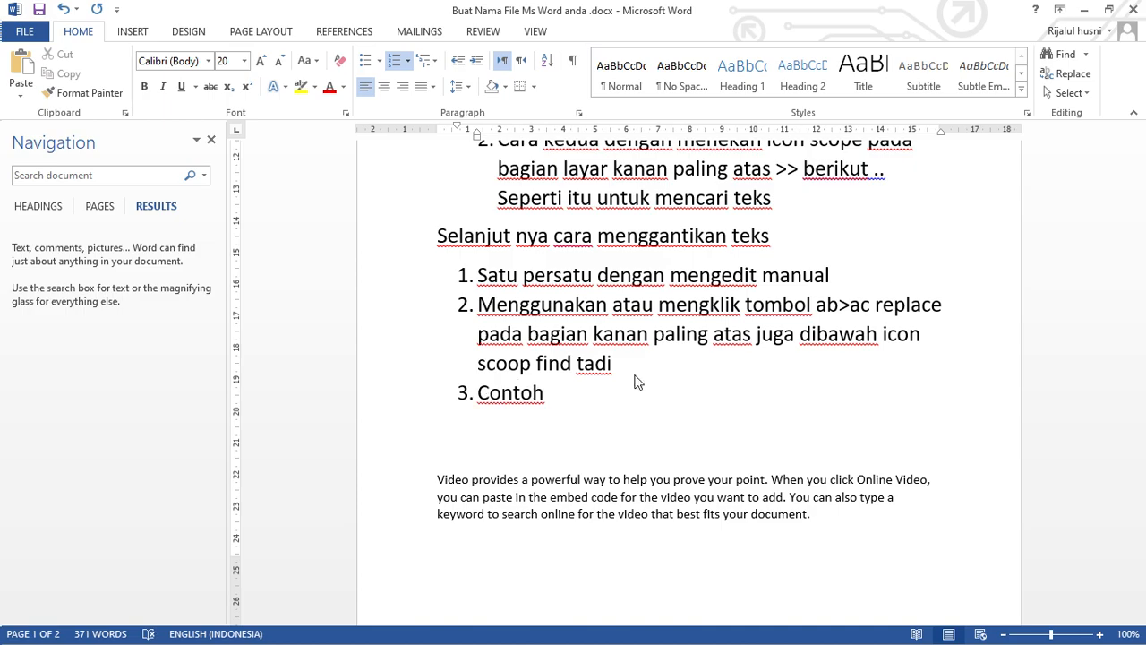
pyautogui.write('saya ganti ta')
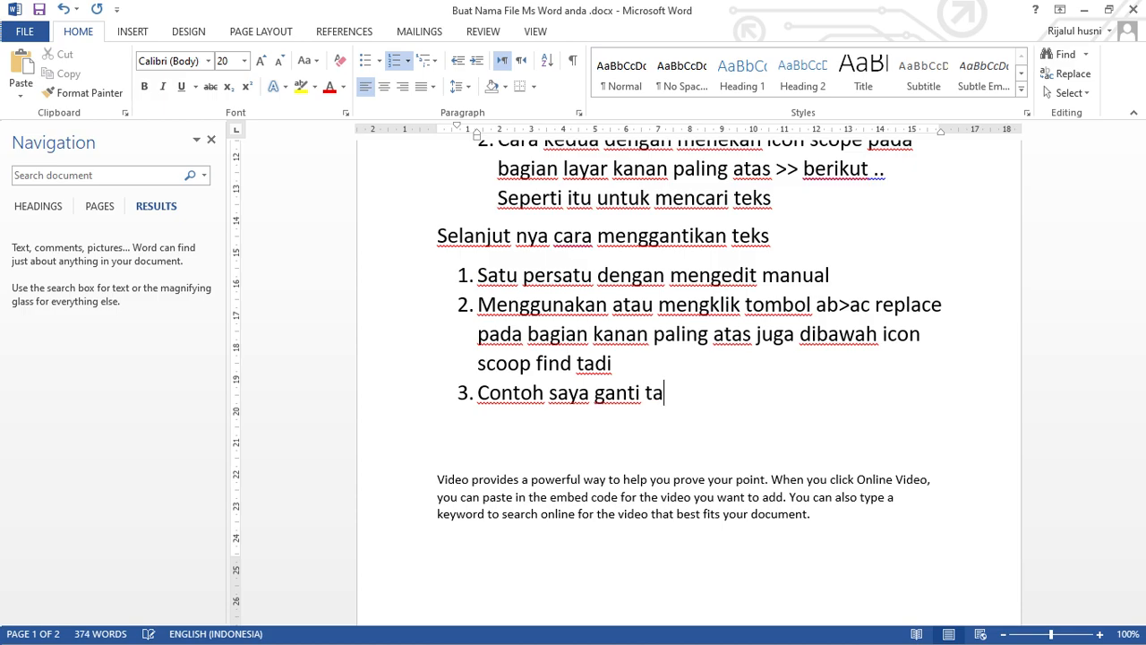
pyautogui.press('BackSpace')
pyautogui.write('eks ""')
pyautogui.press('Left')
pyautogui.write('you')
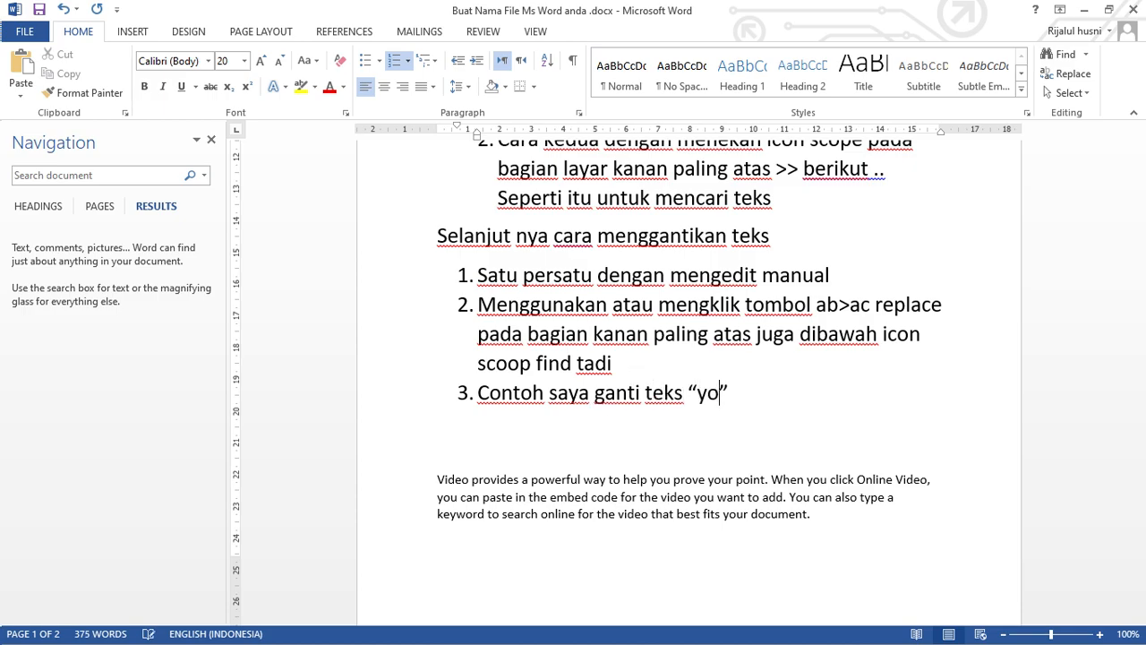
pyautogui.write(' dengan ')
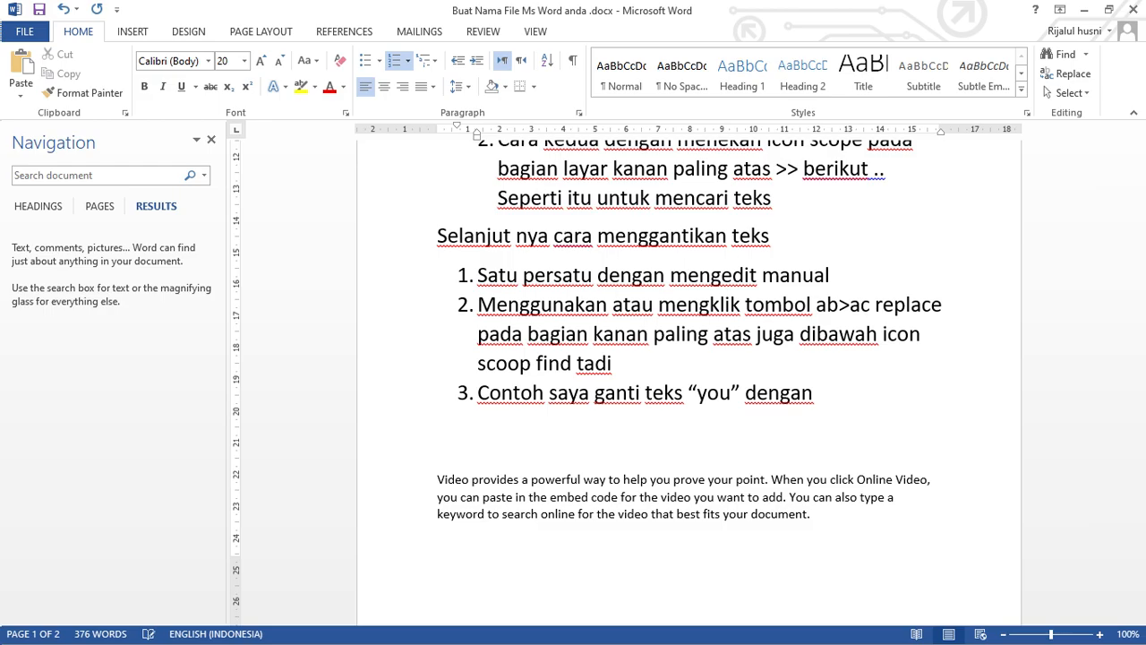
pyautogui.write('""')
# Finish item 3 with the replacement wording "dengan “kamu”".
pyautogui.press('Left')
pyautogui.write('kamu')
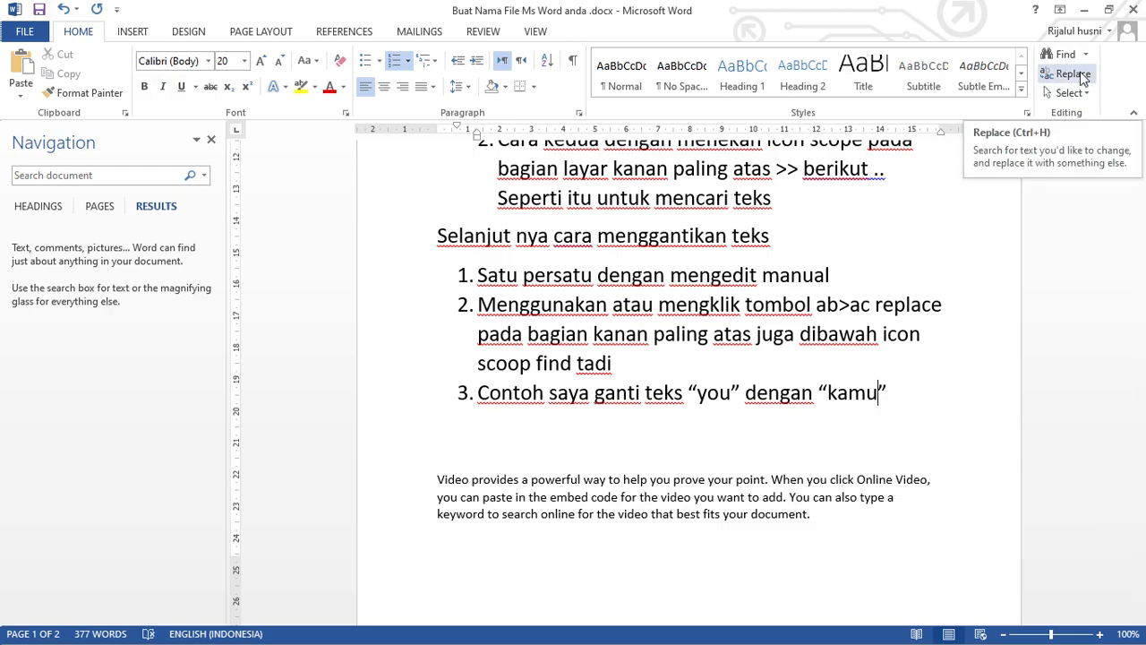
# Set up a replacement of "you" with "kamu" and move the Find and Replace dialog clear of the list.
pyautogui.click(1075, 76)
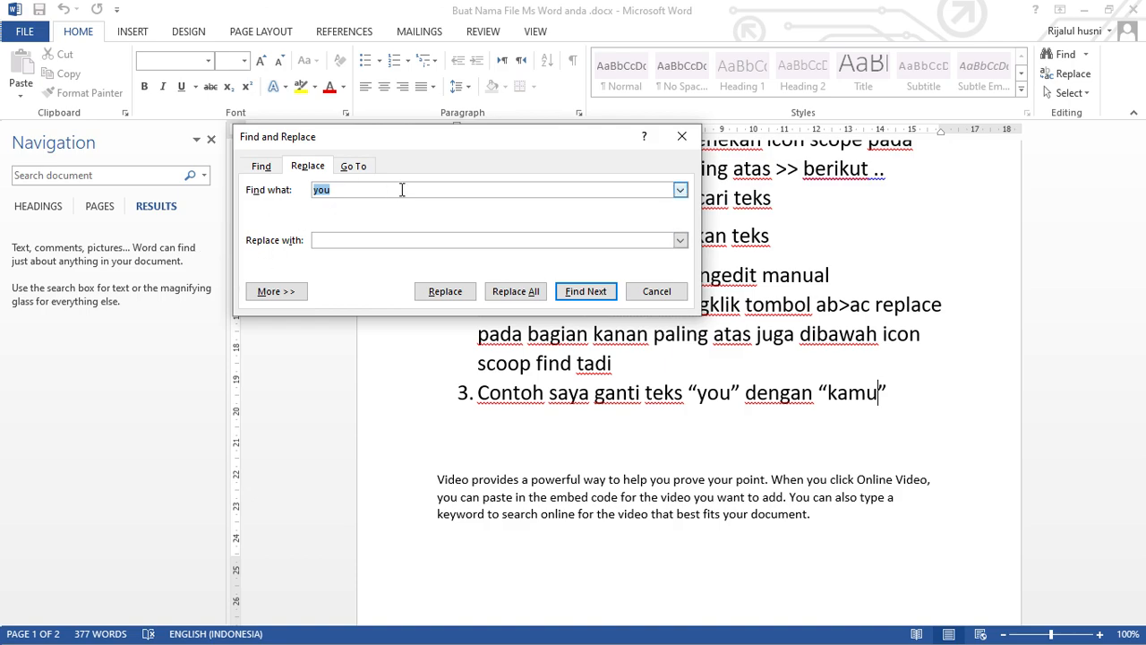
pyautogui.click(343, 242)
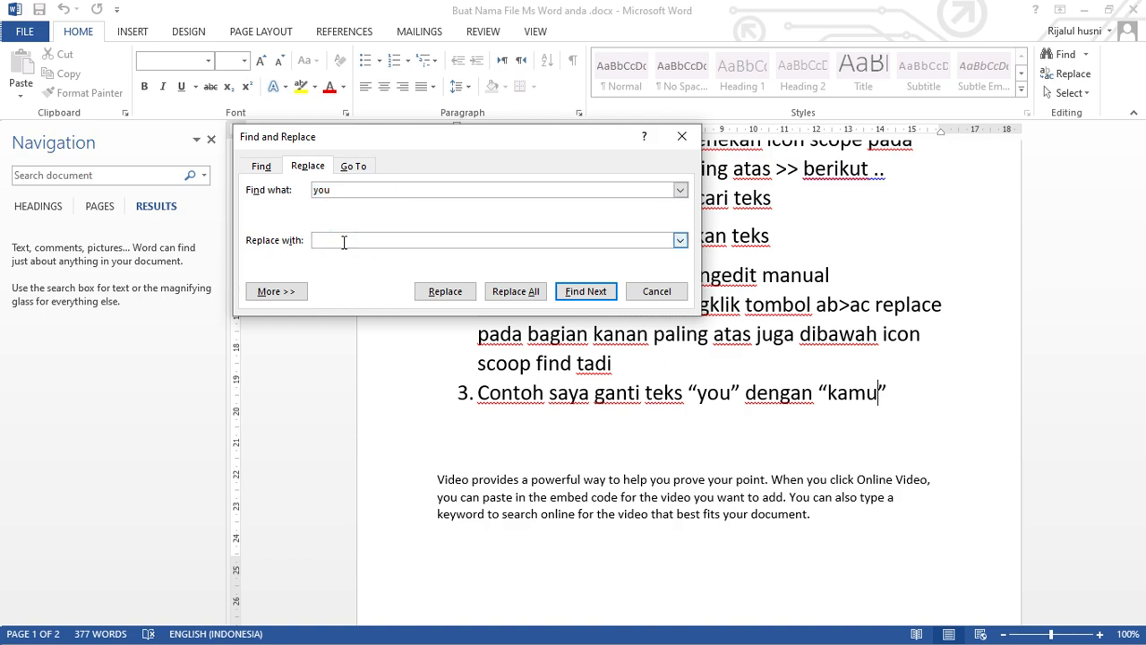
pyautogui.write('kamu')
pyautogui.click(411, 140)
pyautogui.moveTo(411, 140); pyautogui.dragTo(429, 73)
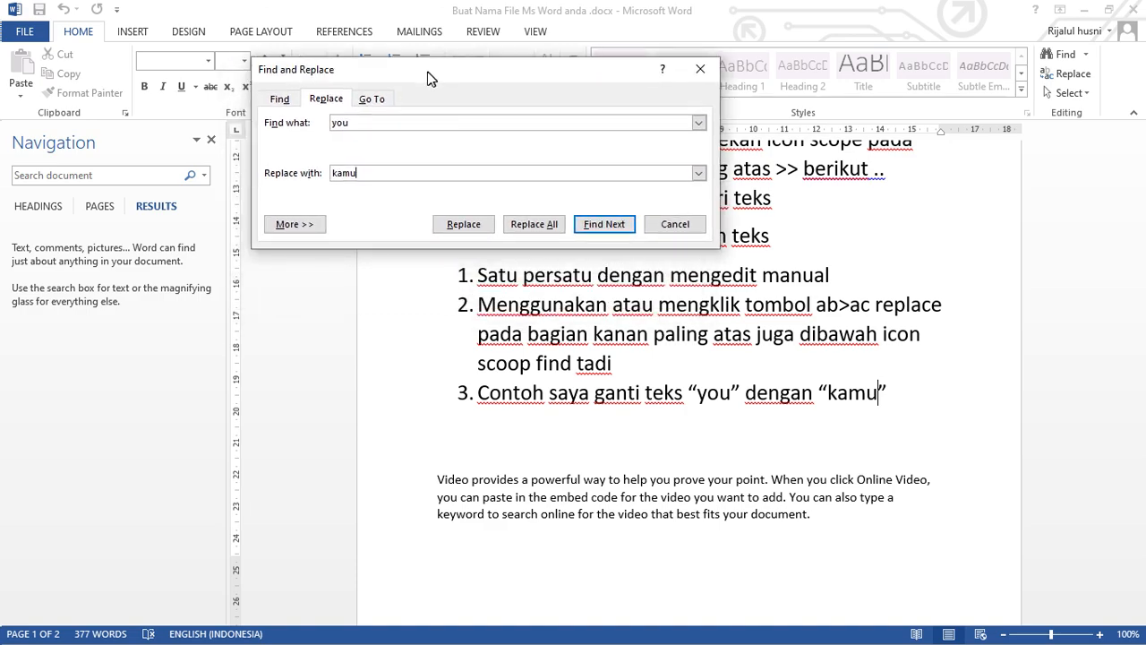
# Replace the first four matches of "you" in the paragraph starting "Video provides" with "kamu", one at a time.
pyautogui.click(464, 226)
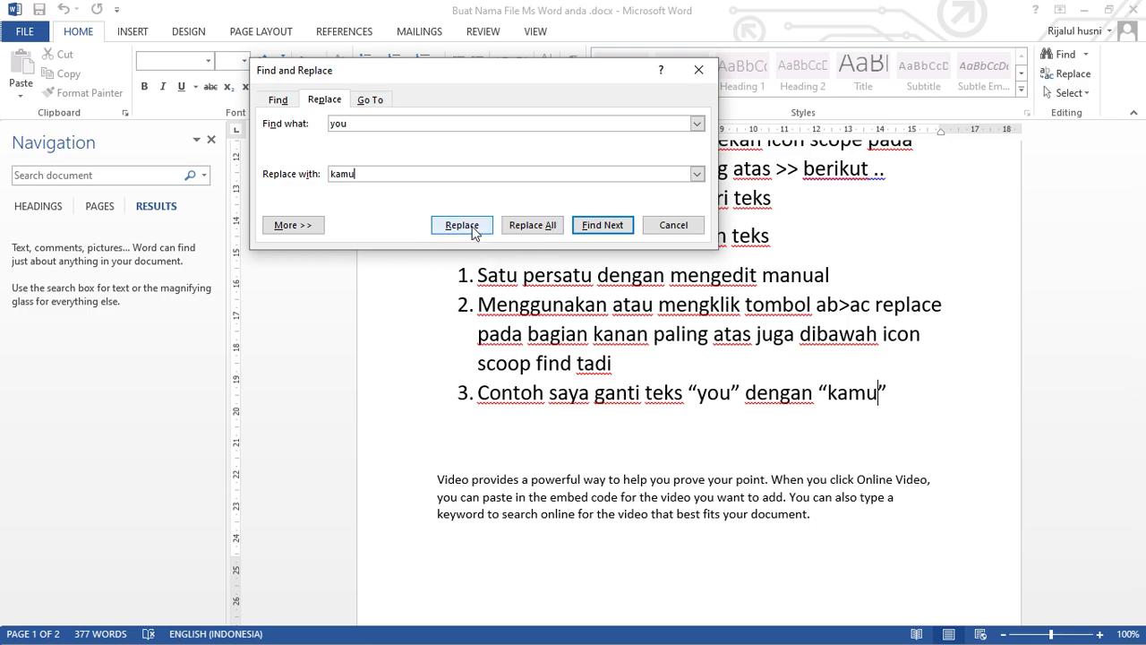
pyautogui.click(463, 226)
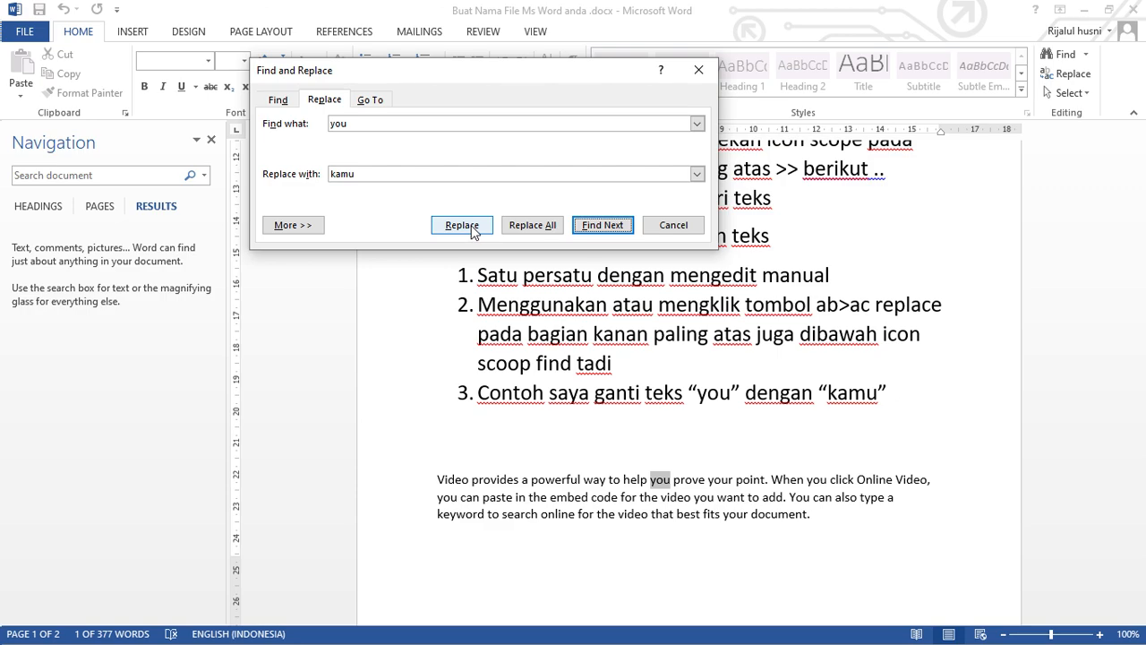
pyautogui.click(462, 226)
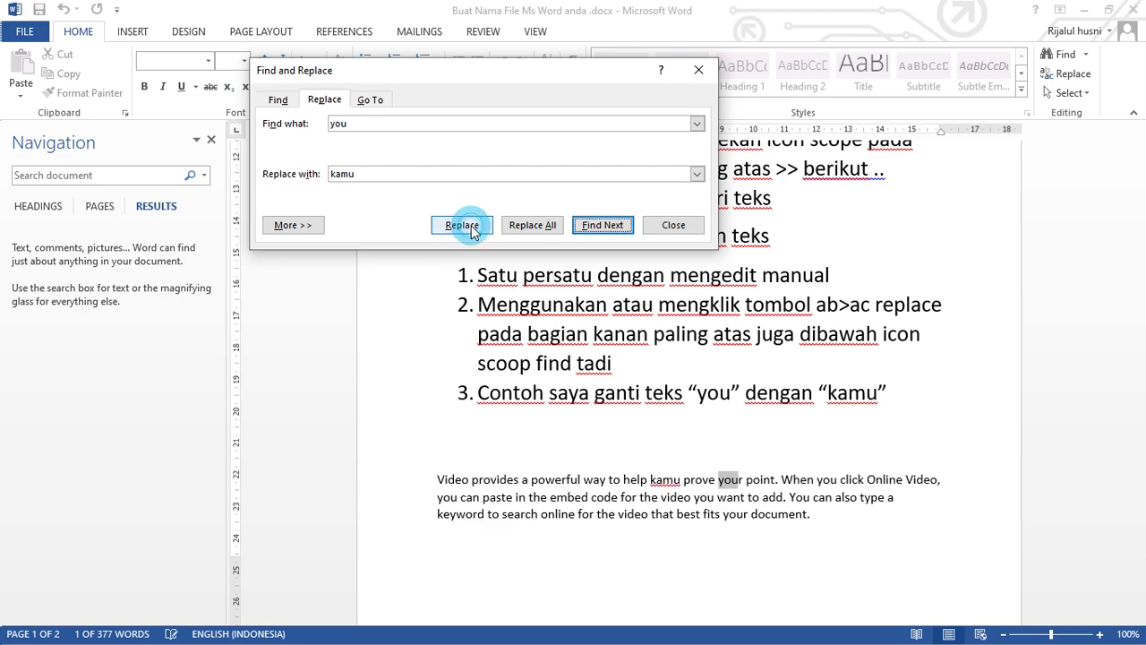
pyautogui.click(727, 485)
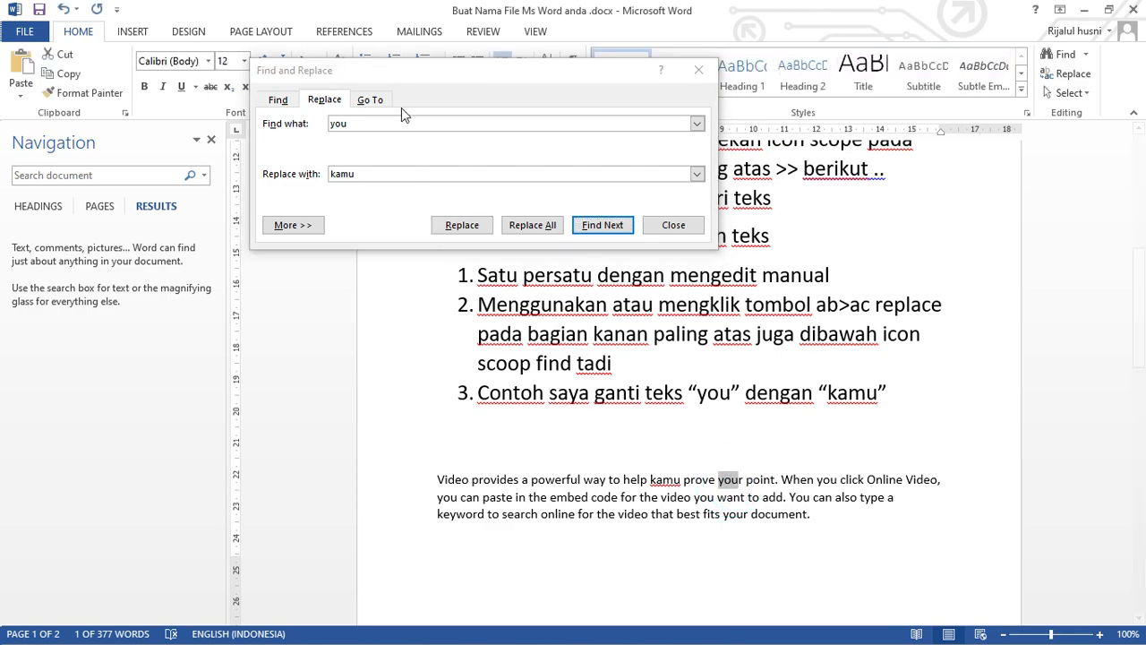
pyautogui.click(429, 73)
pyautogui.click(463, 226)
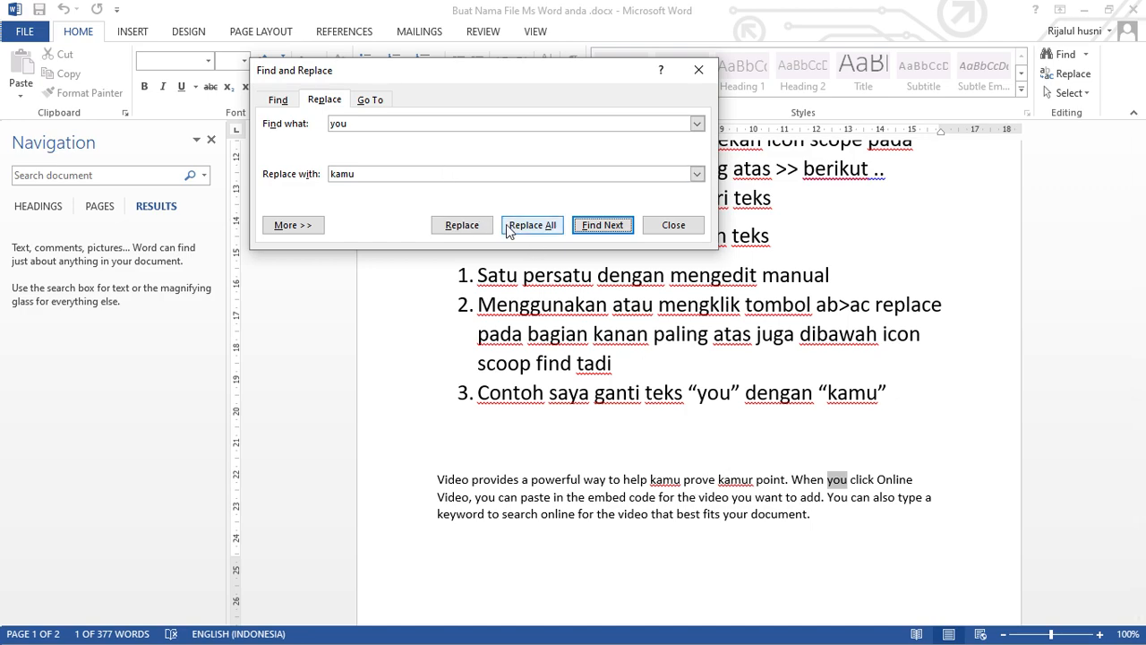
pyautogui.click(474, 229)
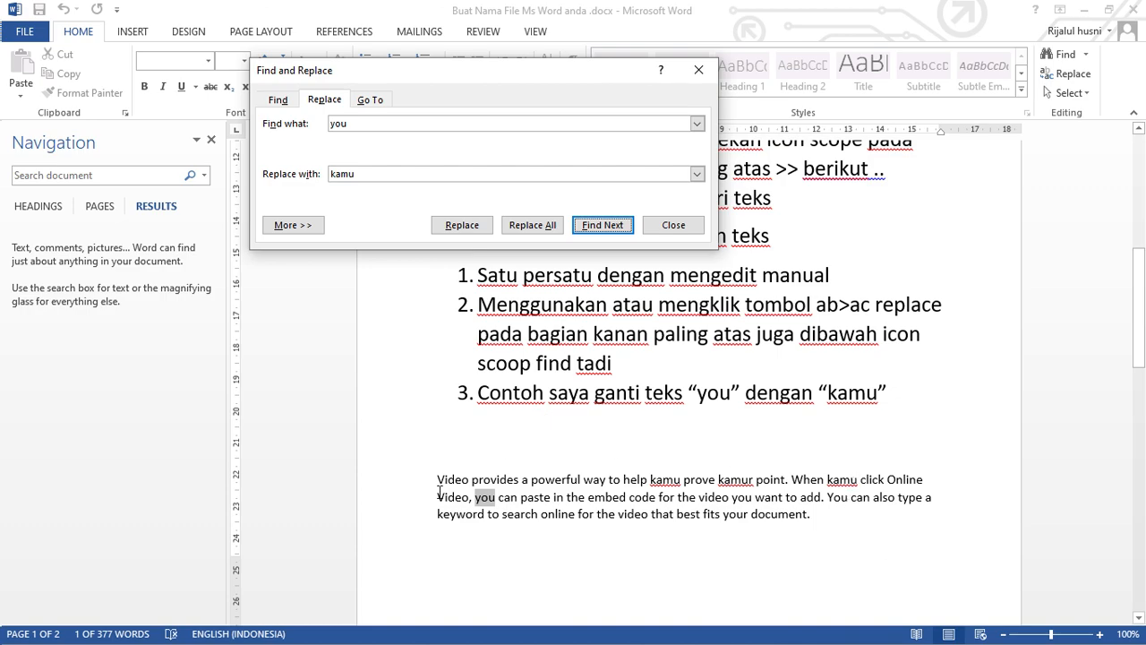
pyautogui.click(460, 228)
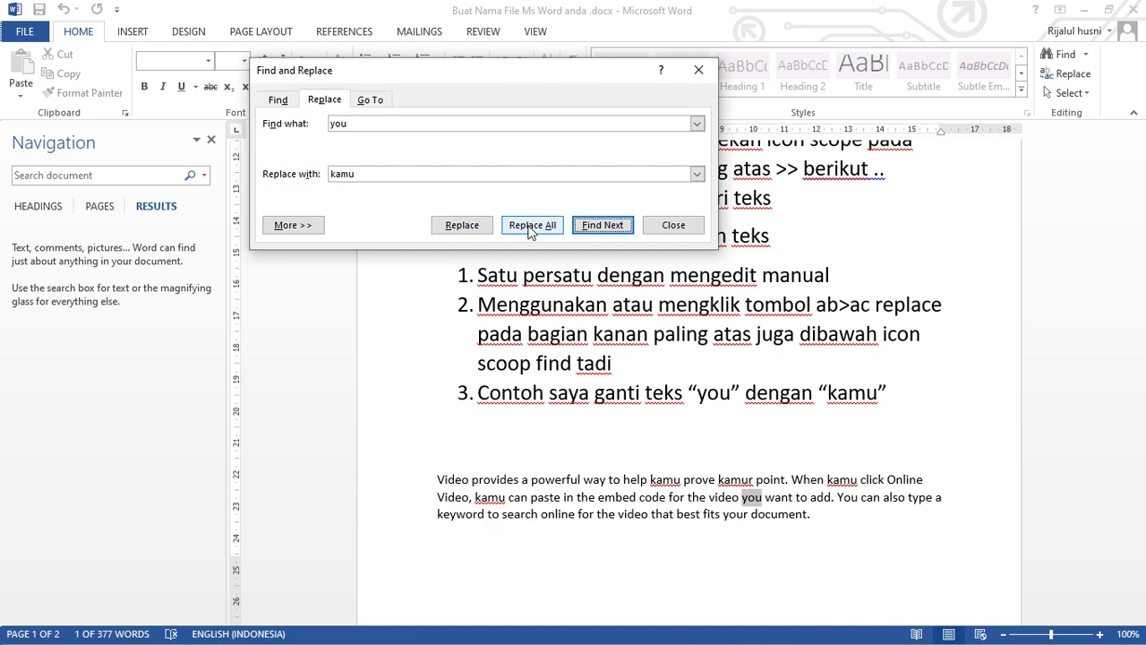
# Add item 4 after the "Contoh saya ganti teks" item, beginning with "Jika ingin mengganti".
pyautogui.click(905, 401)
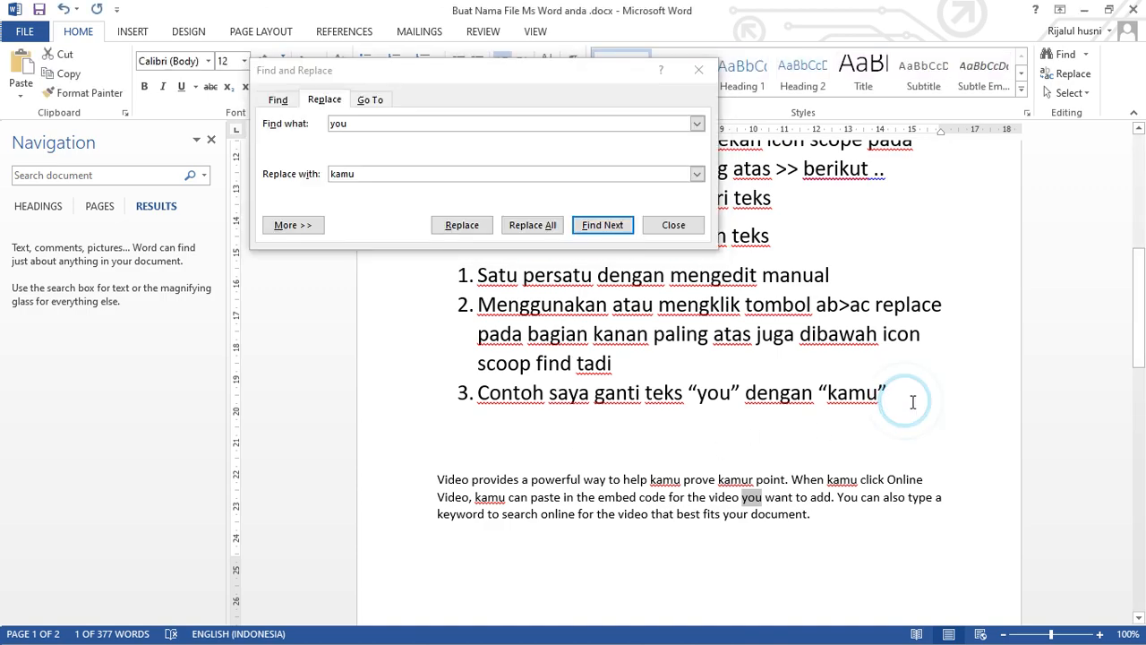
pyautogui.click(907, 390)
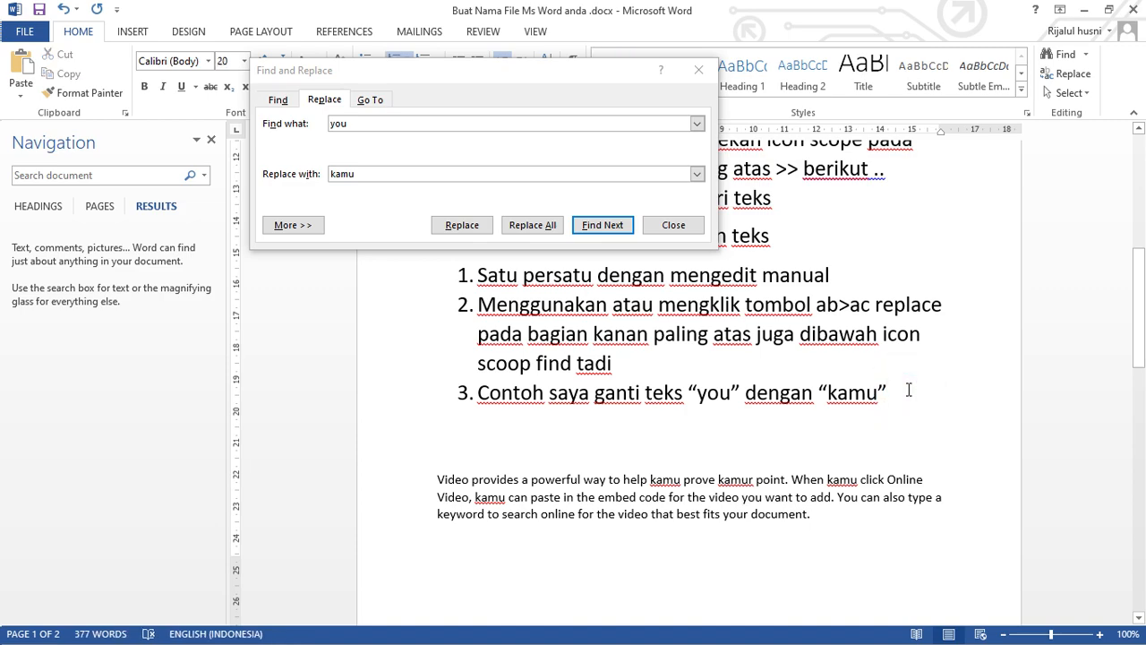
pyautogui.press('Return')
pyautogui.write('ji')
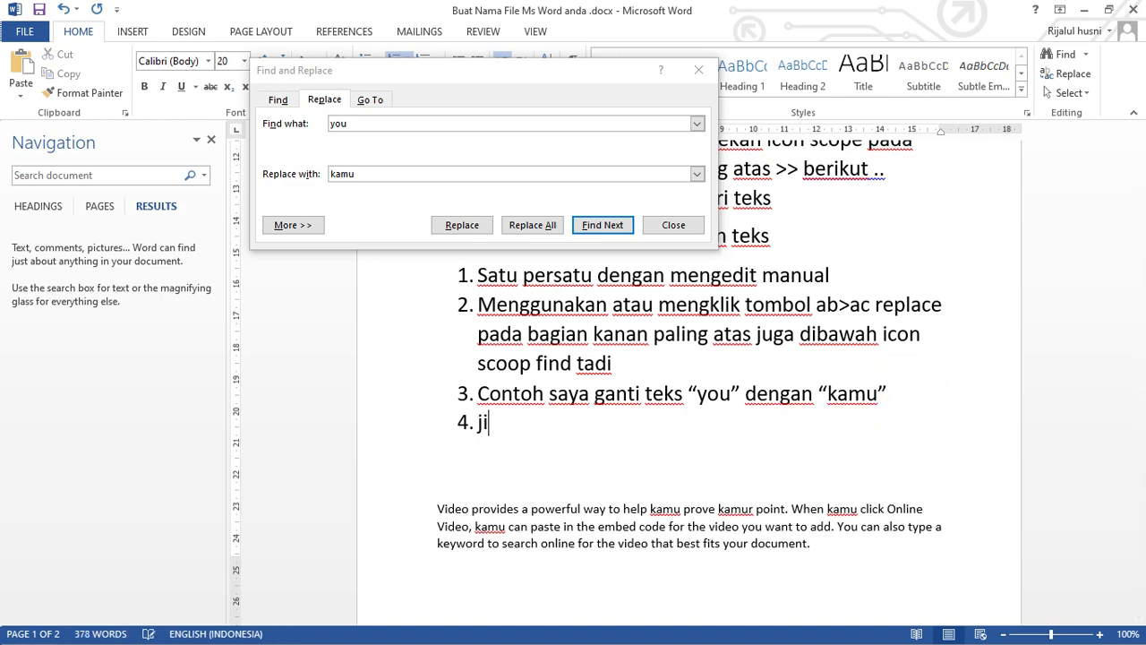
pyautogui.write('ka ingi')
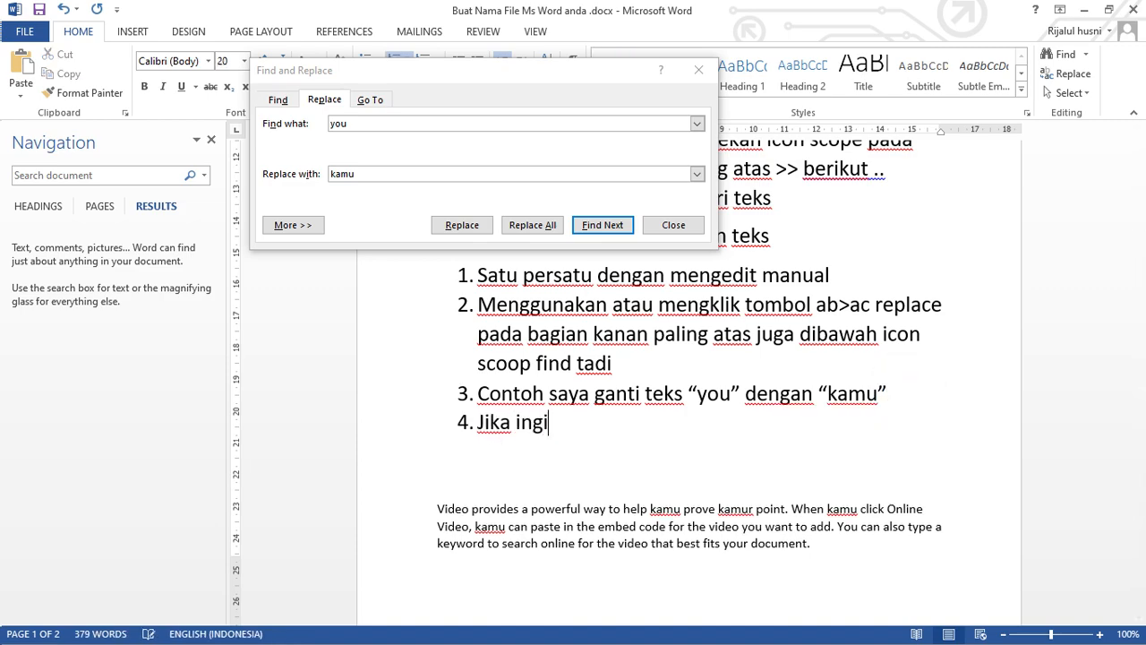
pyautogui.press('BackSpace')
pyautogui.write('in mengganti')
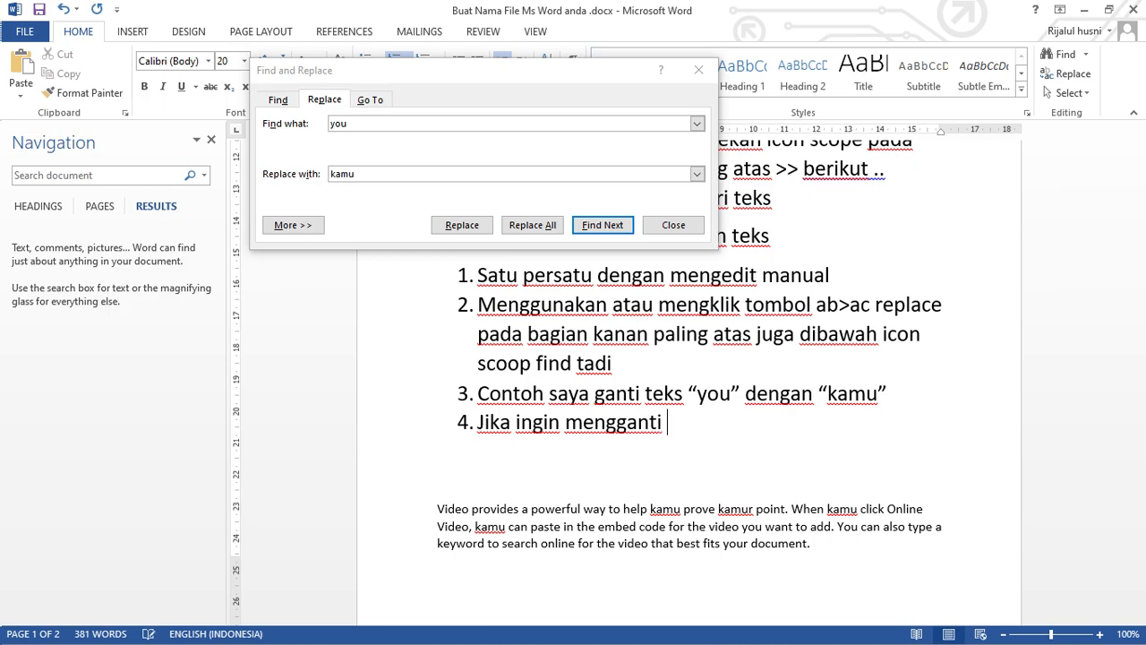
pyautogui.write(' seluruh')
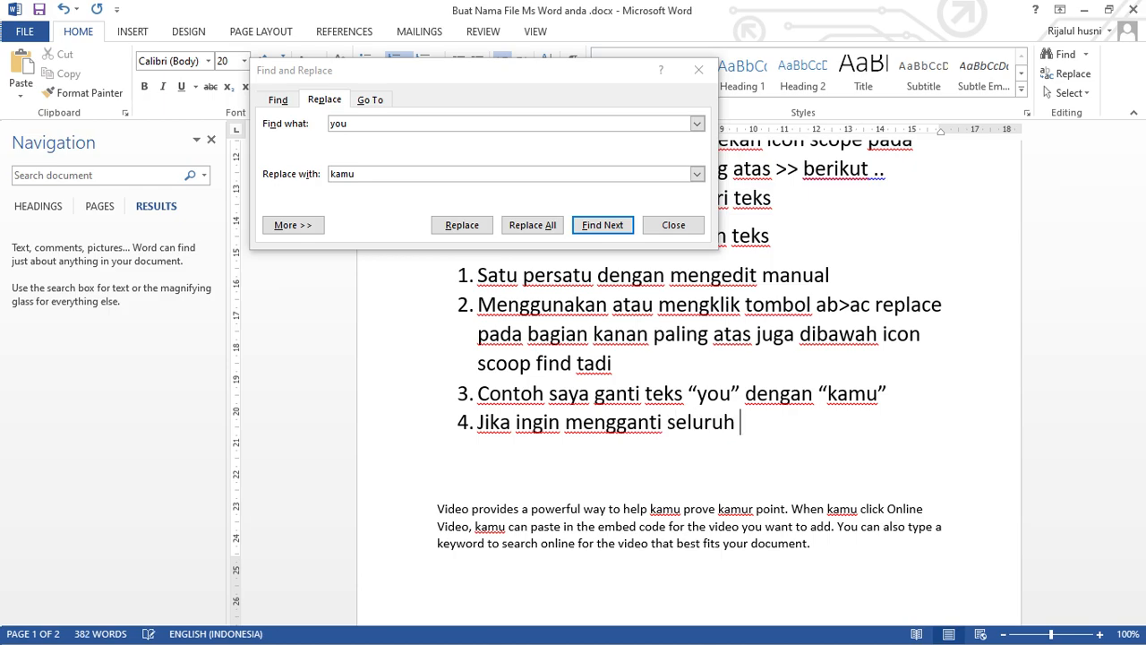
pyautogui.write(' teks')
pyautogui.write(' ""')
pyautogui.write('you”')
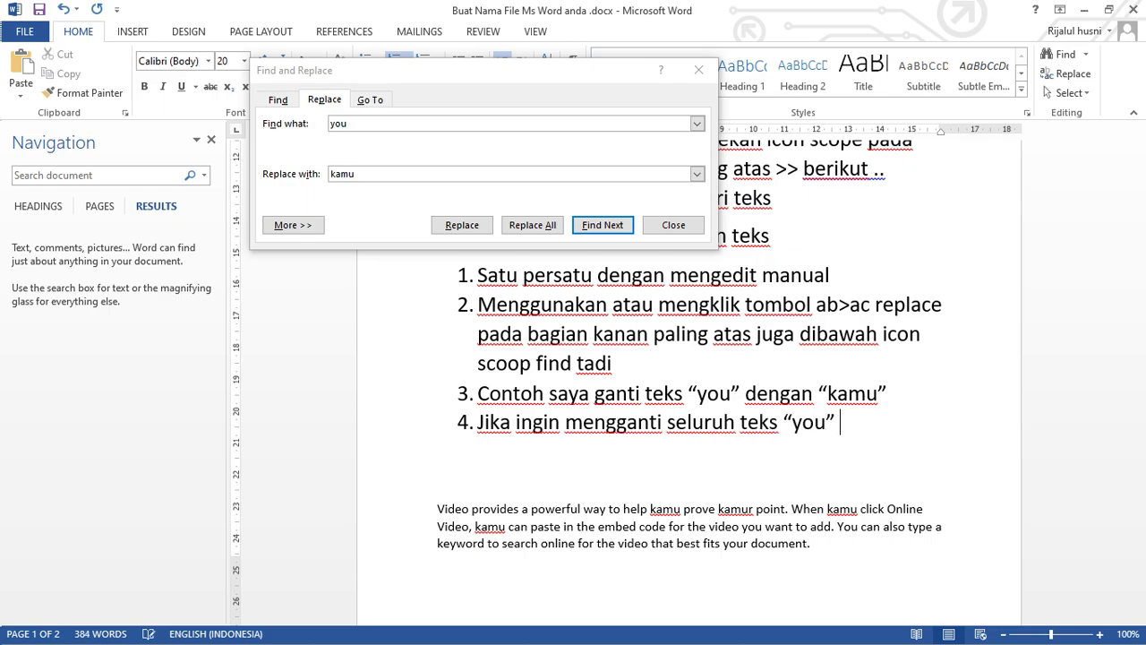
pyautogui.write(' menjadi')
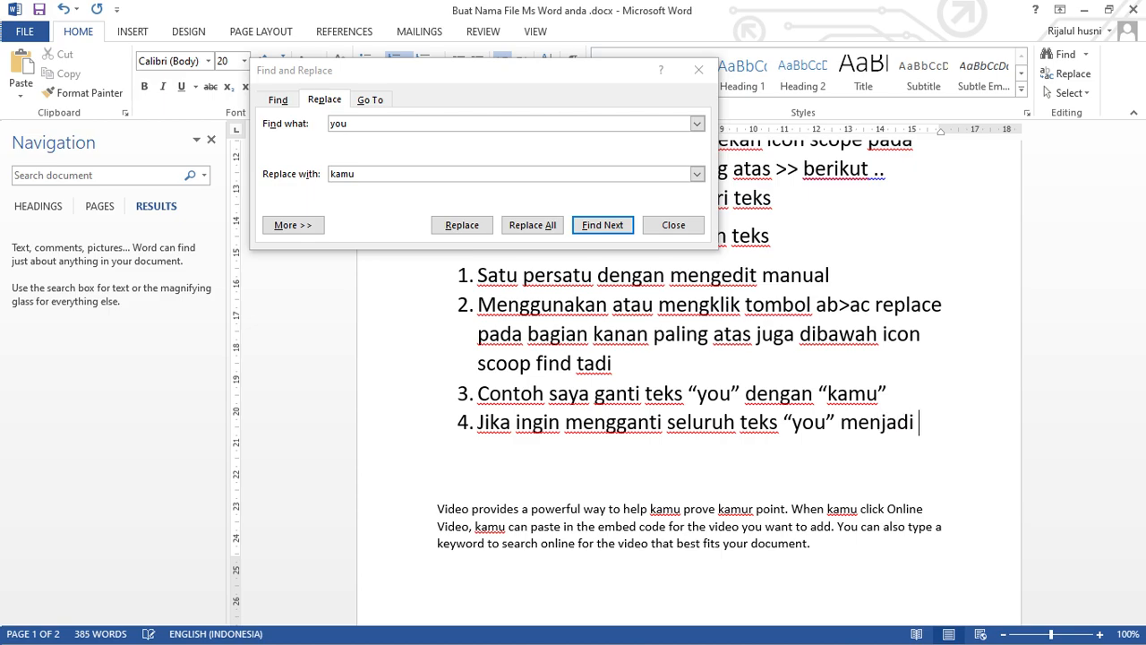
pyautogui.write(' ""')
# Extend item 4 with the target wording "menjadi “kamu”".
pyautogui.press('Left')
pyautogui.write('k')
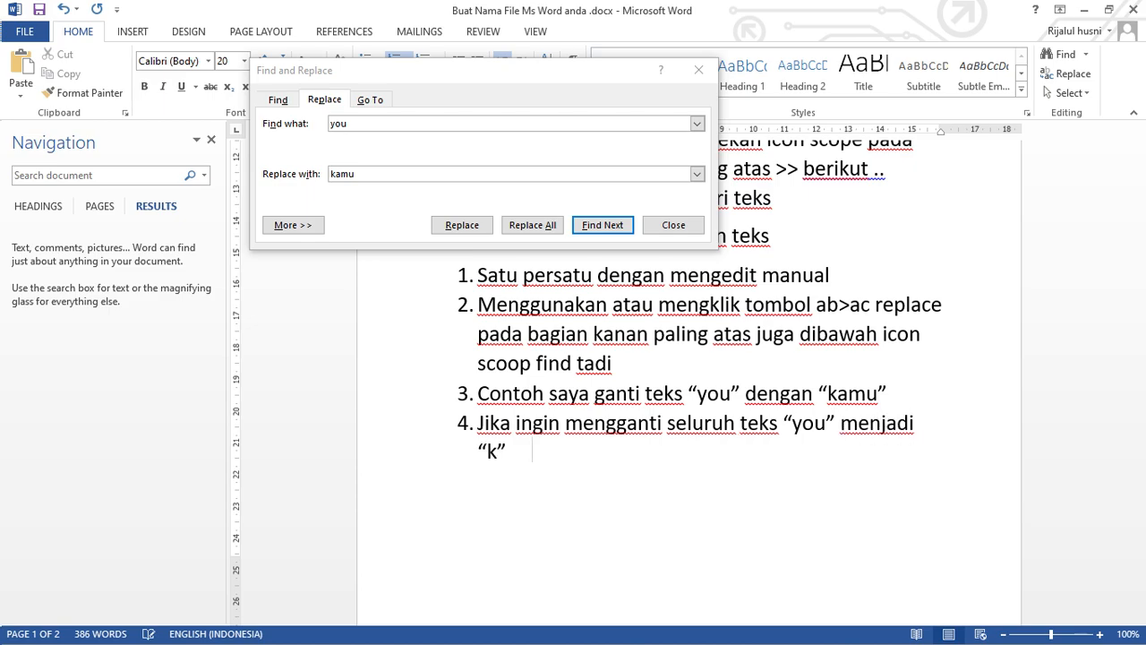
pyautogui.write('mau')
pyautogui.press('BackSpace')
pyautogui.press('BackSpace')
pyautogui.press('BackSpace')
pyautogui.write('amu bisa deng')
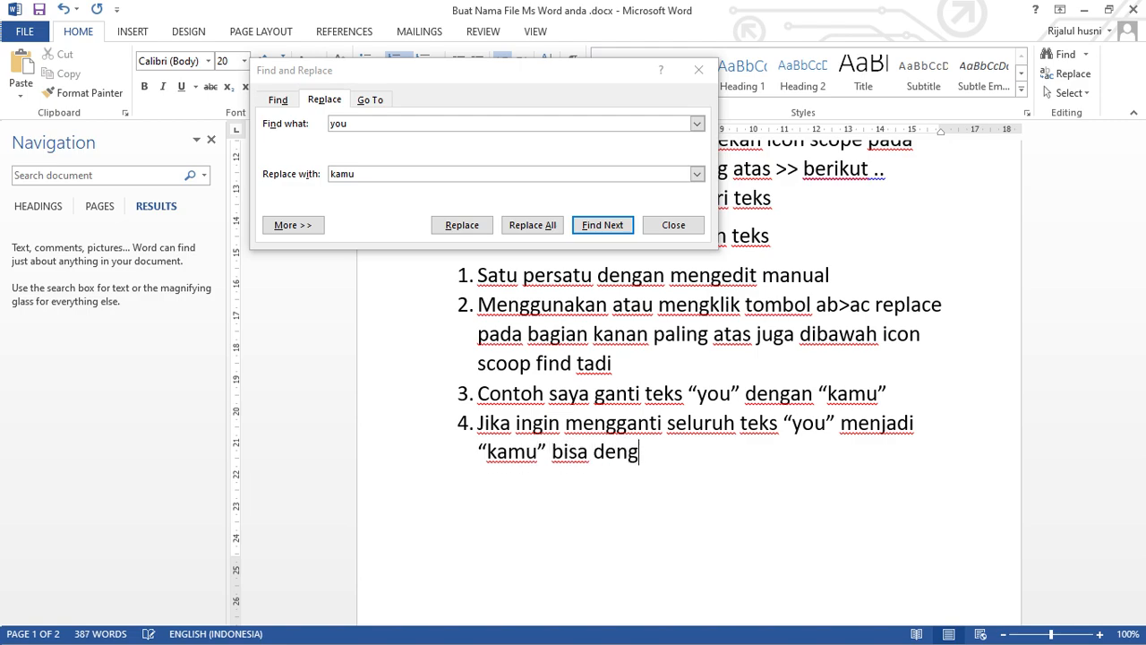
pyautogui.write('an men')
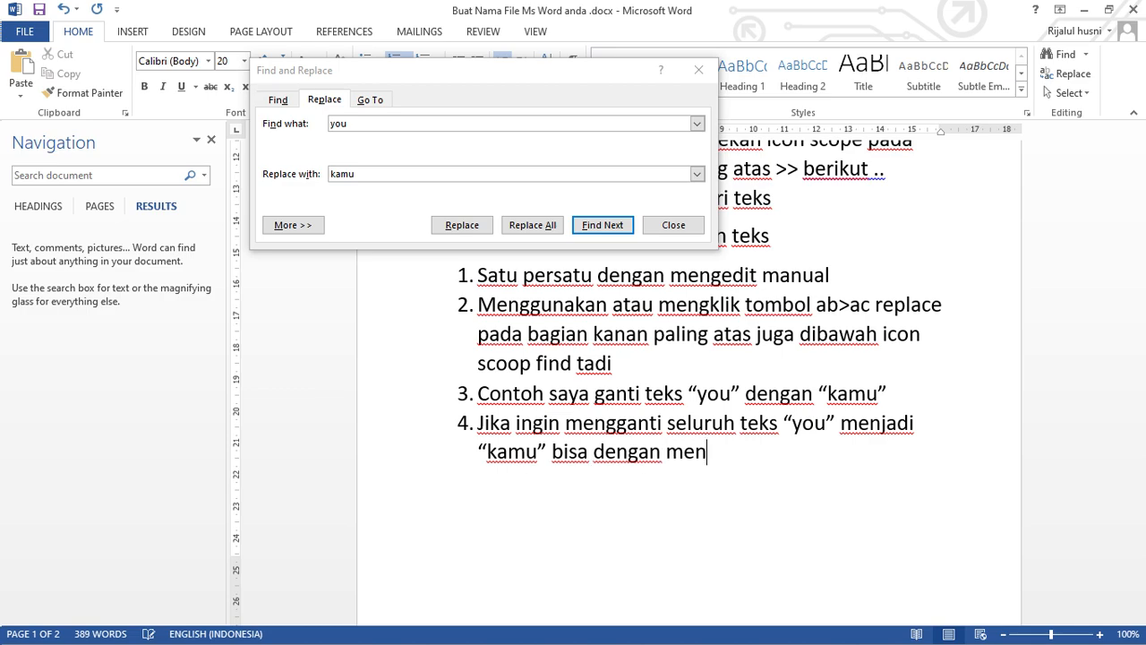
pyautogui.write('ggunakan ')
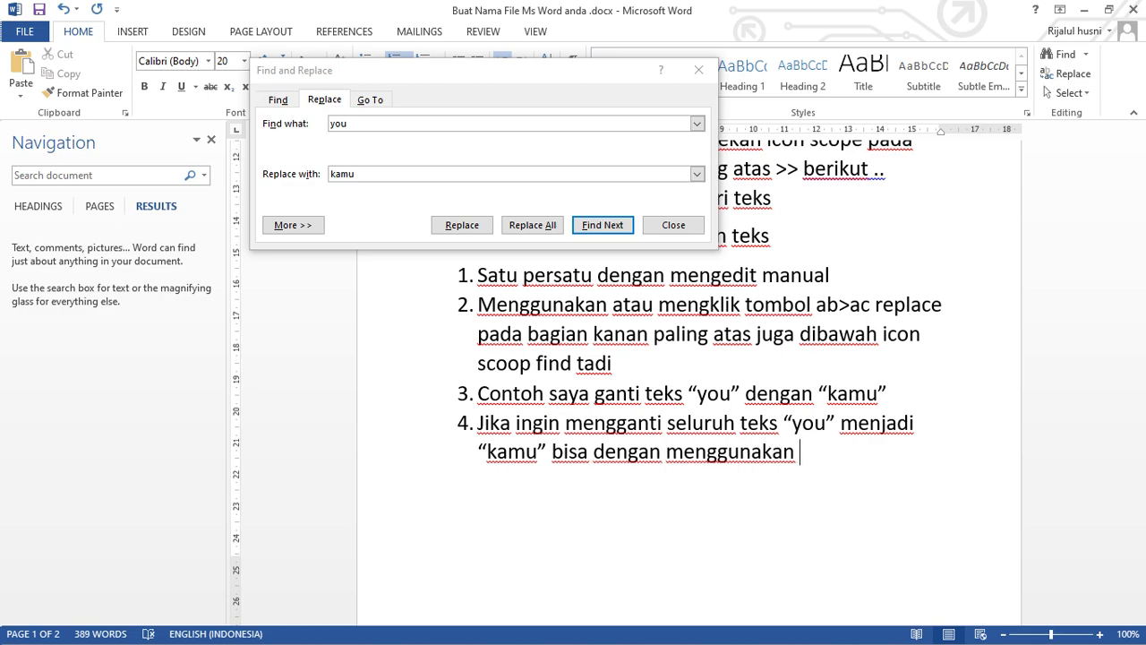
pyautogui.write('tombol ')
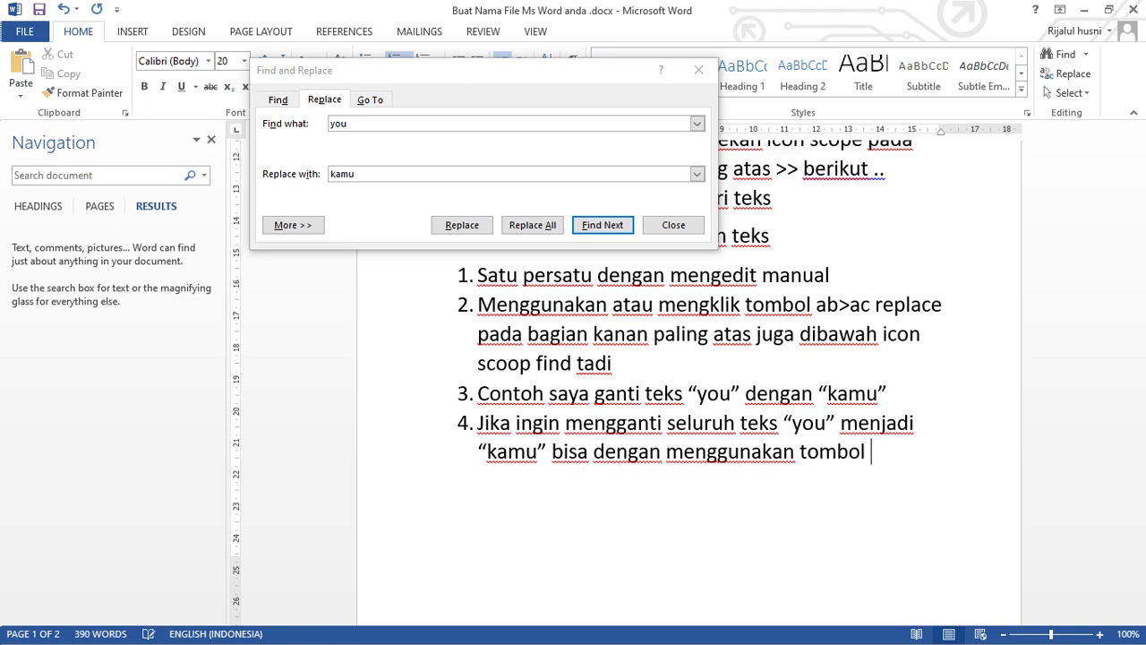
pyautogui.write('""')
# Finish item 4 with the quoted button name "“replace all”".
pyautogui.press('Left')
pyautogui.write('replace all')
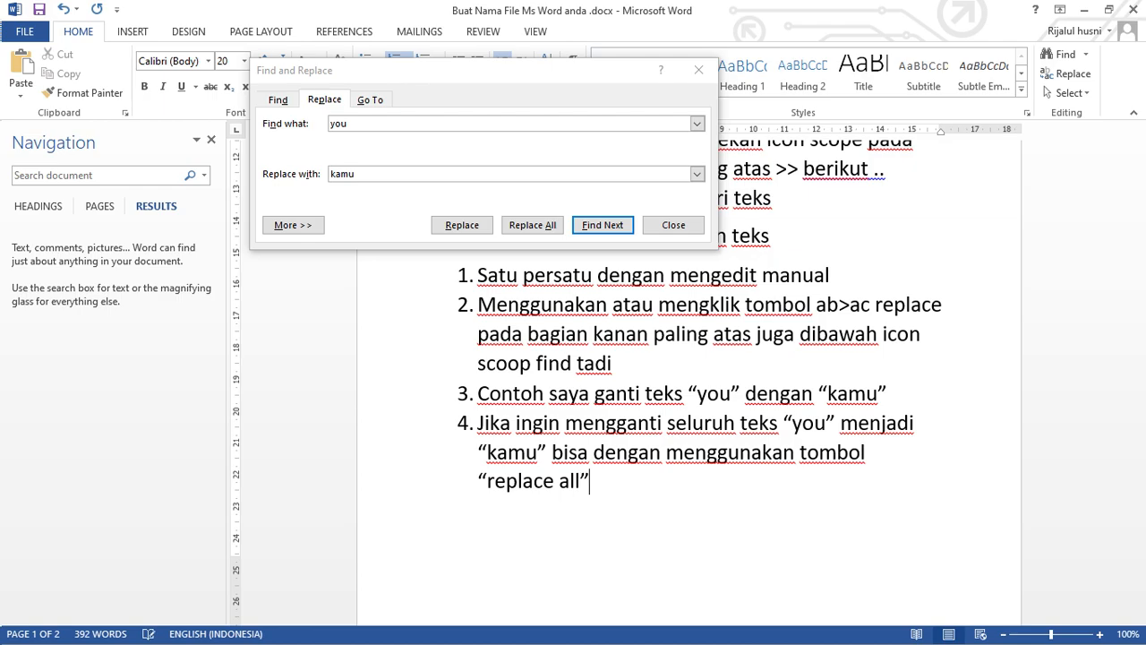
# Add item 5 to the list with the text "Berikut ini...".
pyautogui.press('Return')
pyautogui.write('berik')
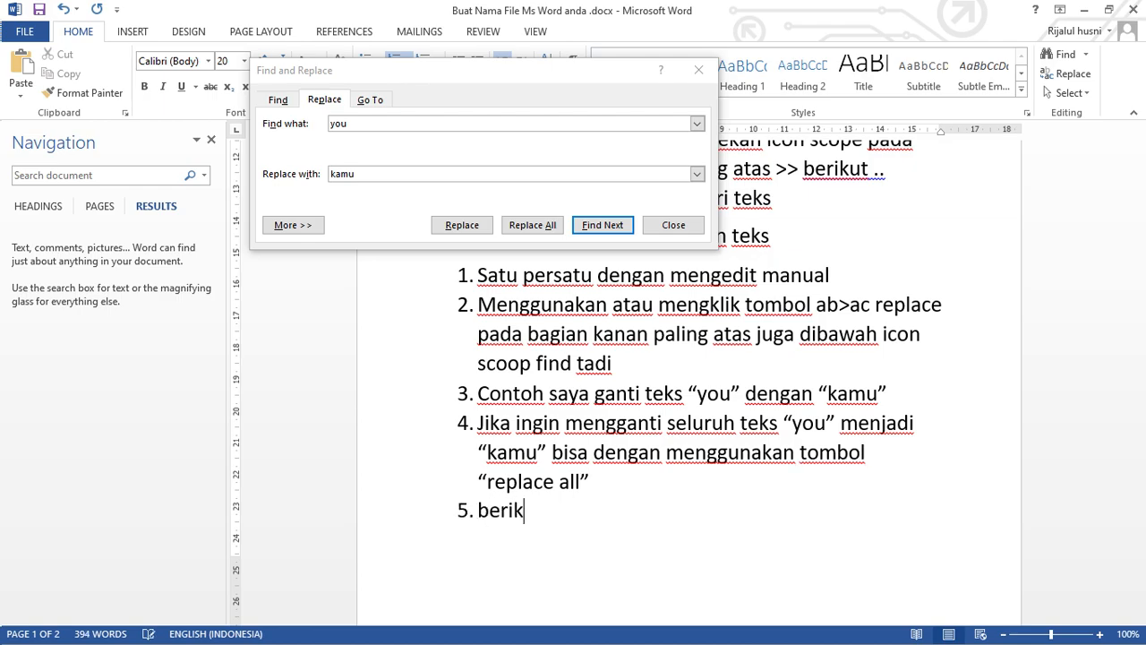
pyautogui.write('ut ini...')
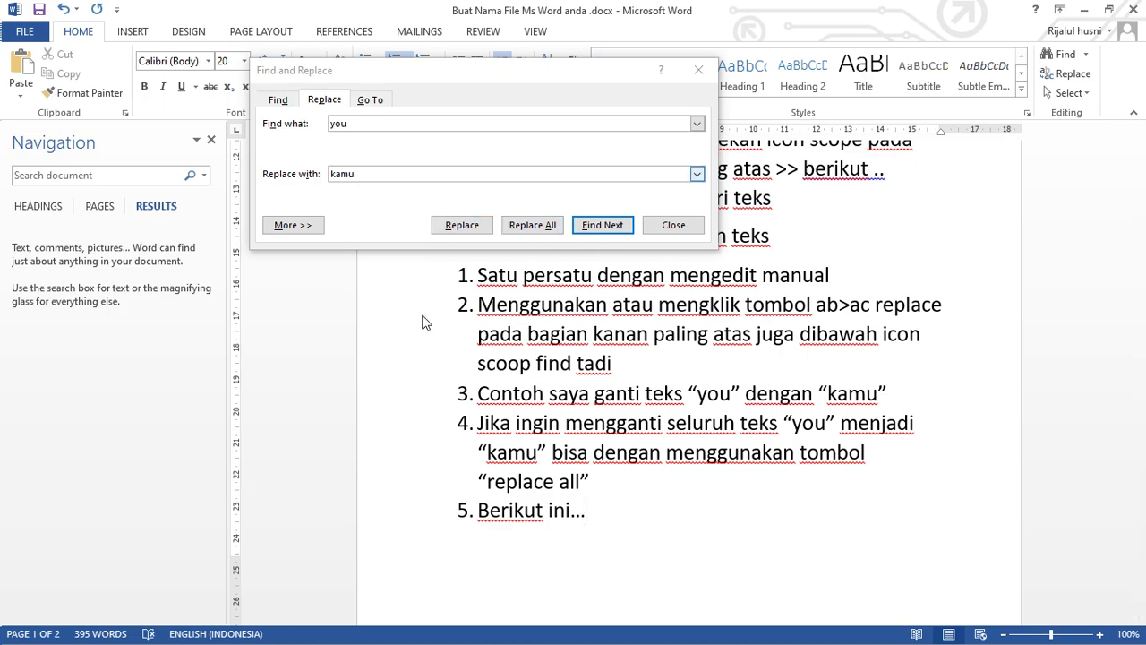
# Colour the word "You" in the first sample paragraph and "you" after "For example," in the second paragraph red.
pyautogui.scroll(-1, 531, 457)
pyautogui.scroll(-7, 531, 458)
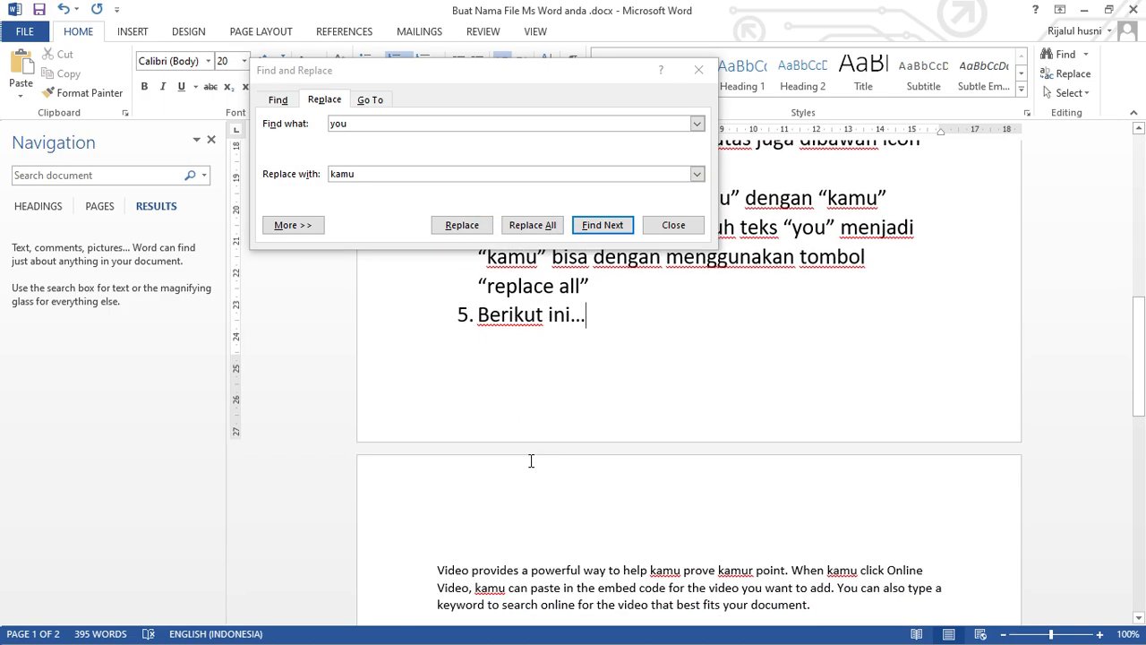
pyautogui.scroll(-1, 531, 469)
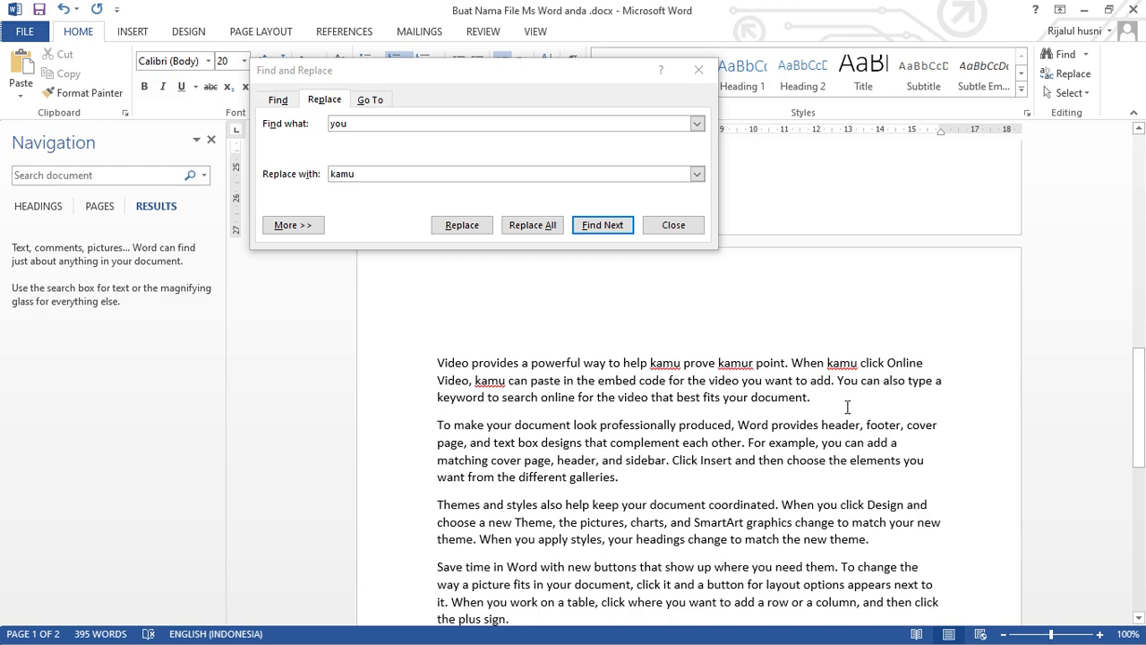
pyautogui.click(850, 380)
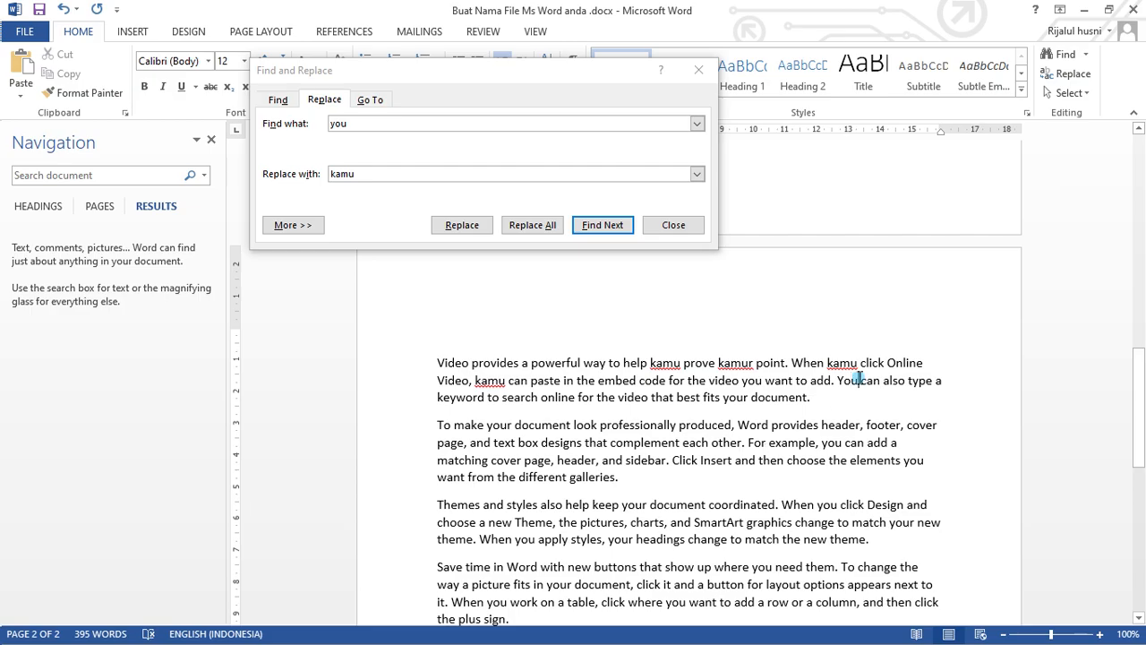
pyautogui.moveTo(858, 380); pyautogui.dragTo(838, 380)
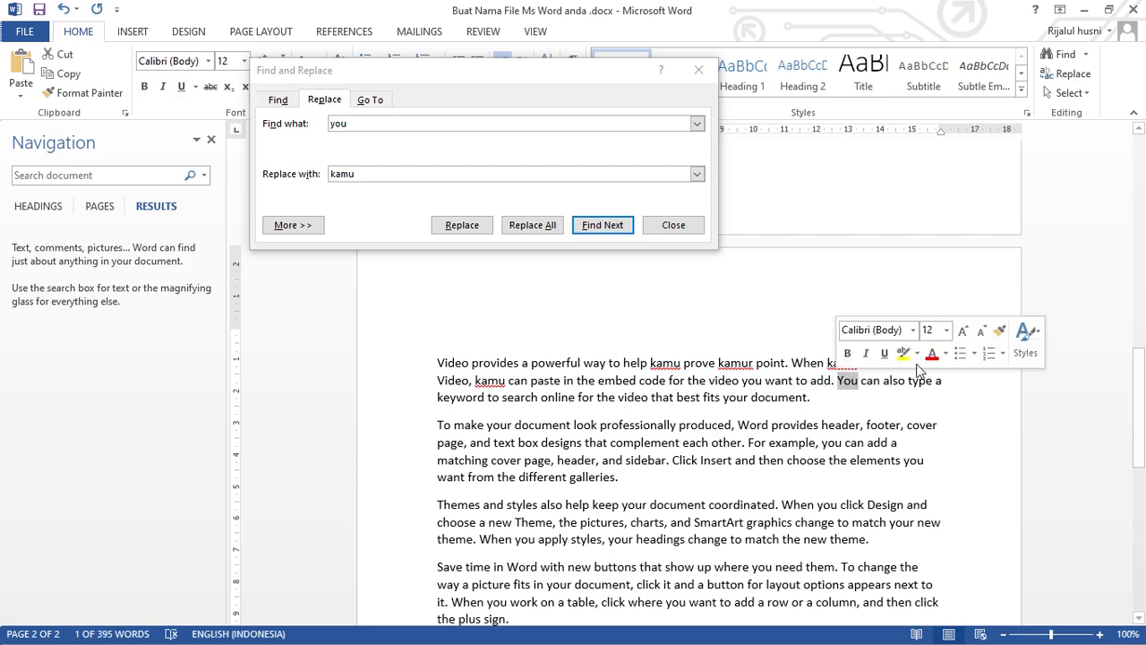
pyautogui.click(930, 357)
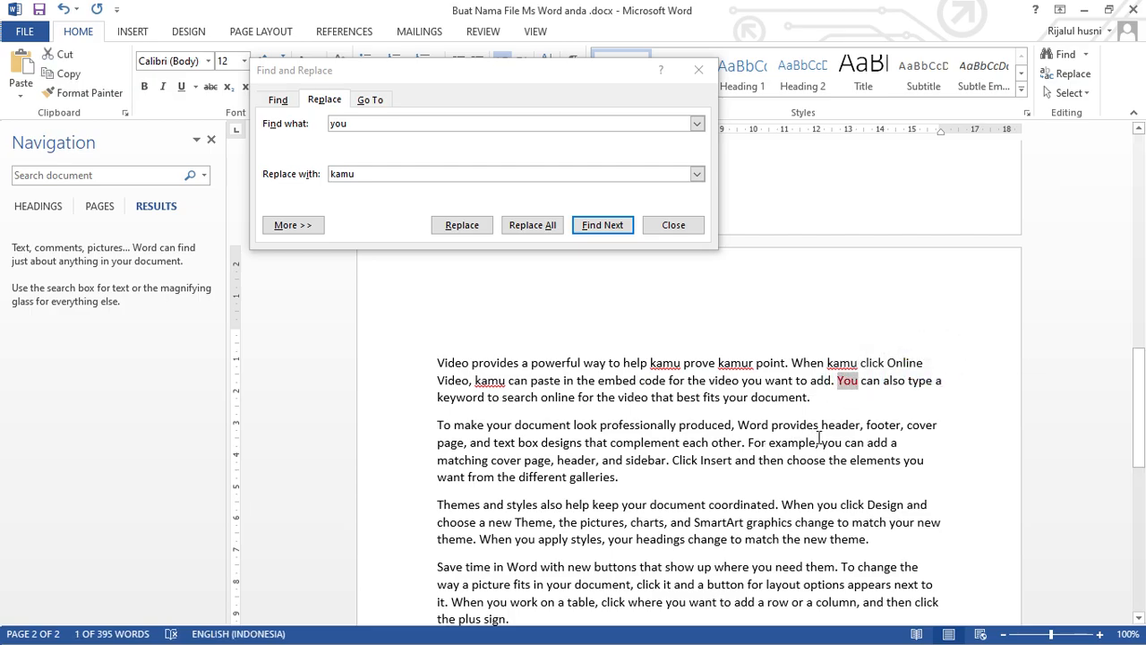
pyautogui.moveTo(821, 443); pyautogui.dragTo(842, 442)
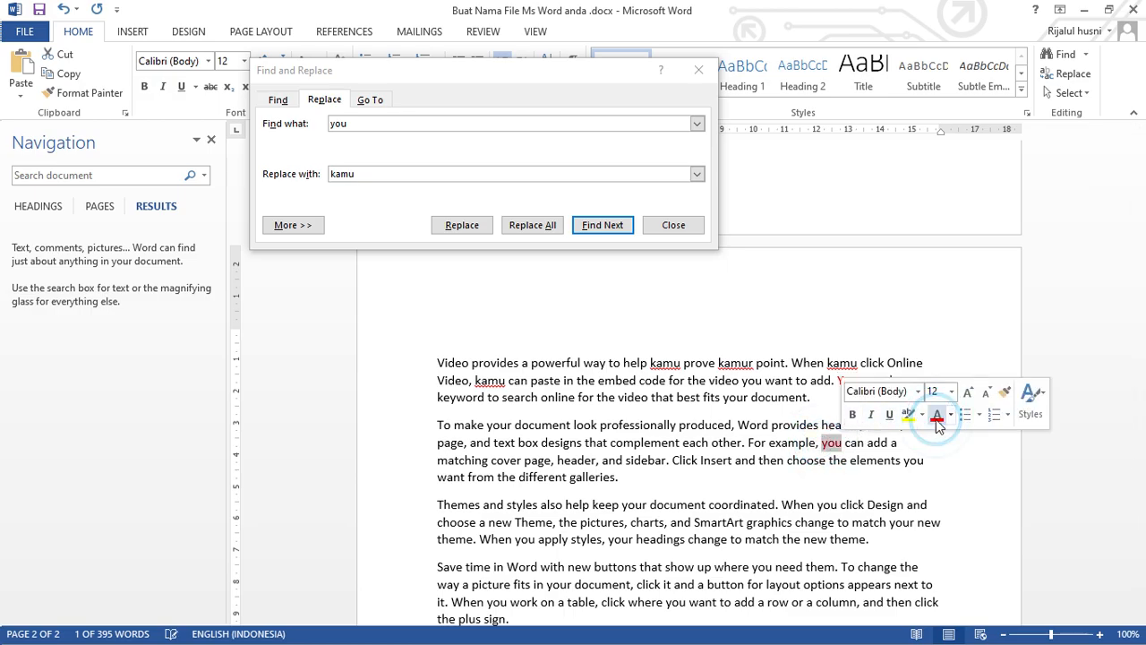
# Replace all occurrences of "you" with "kamu" throughout the document and dismiss the completion message.
pyautogui.click(500, 134)
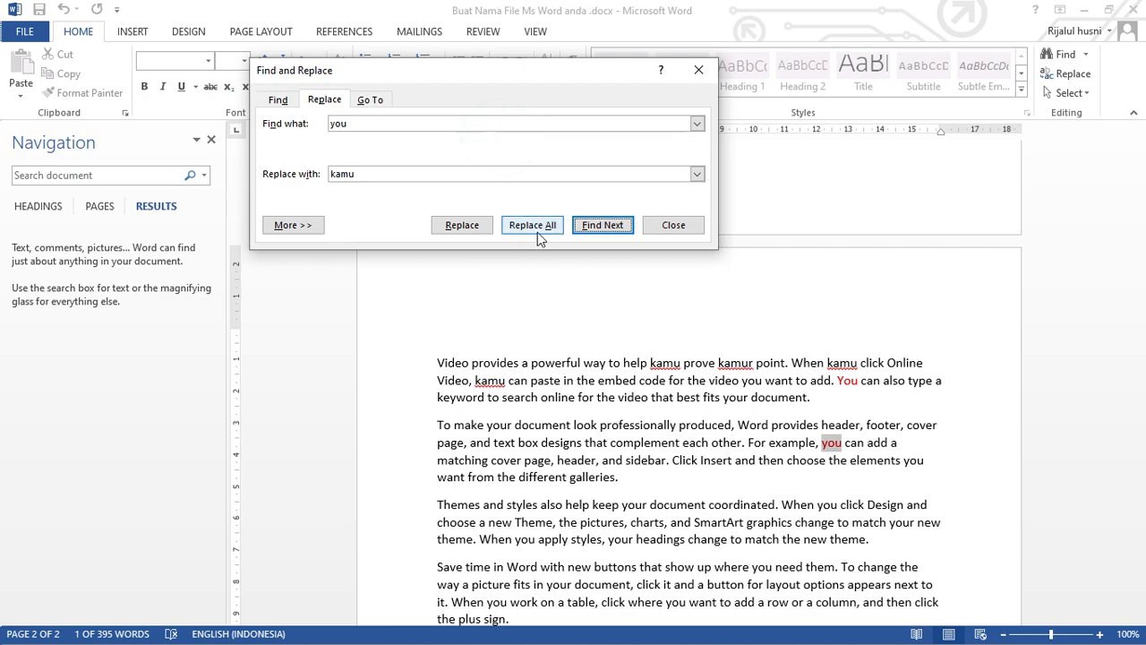
pyautogui.click(533, 202)
pyautogui.click(534, 225)
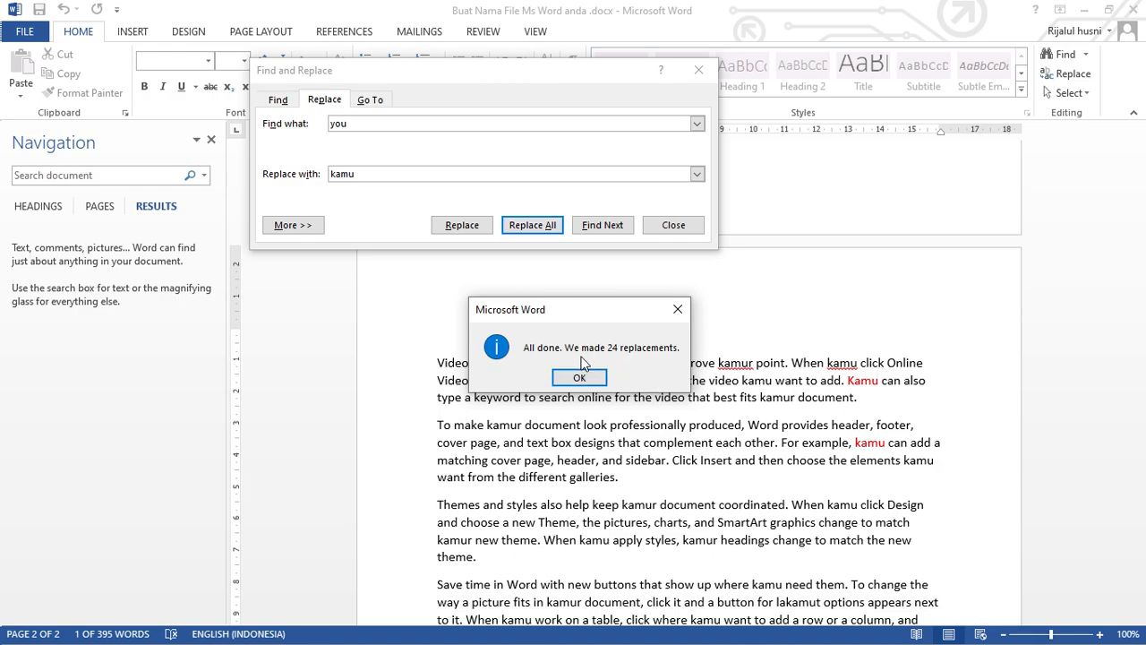
pyautogui.moveTo(589, 307); pyautogui.dragTo(523, 152)
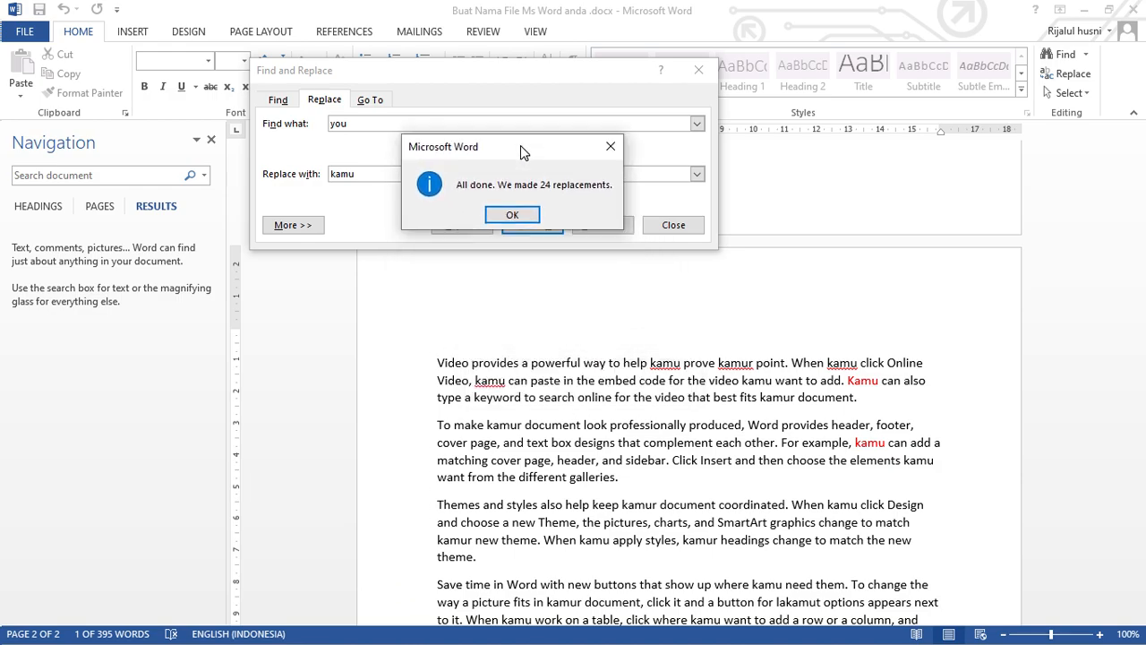
pyautogui.click(772, 189)
pyautogui.click(514, 215)
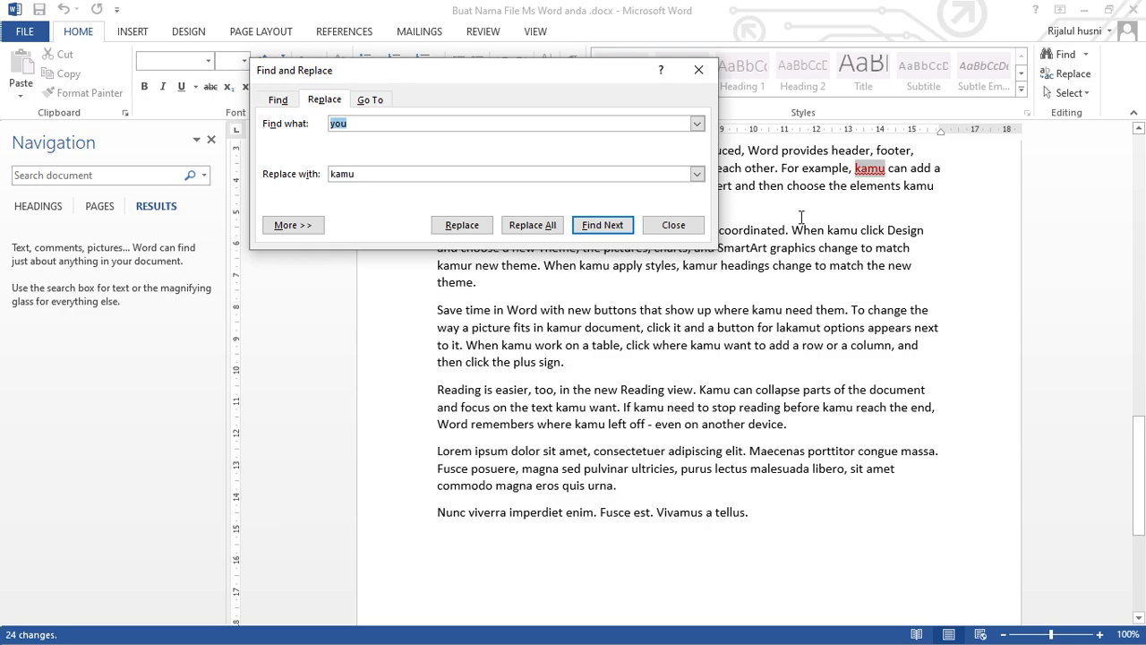
# Check the replaced words in the sample paragraphs and in the numbered instructions.
pyautogui.scroll(2, 801, 216)
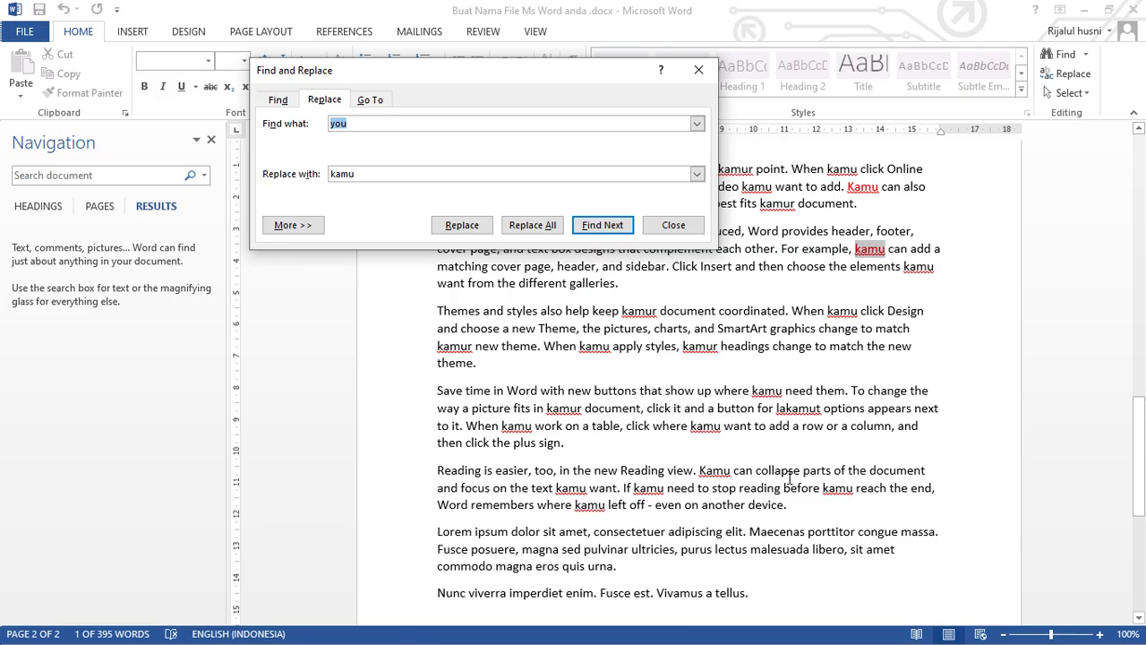
pyautogui.scroll(-3, 801, 504)
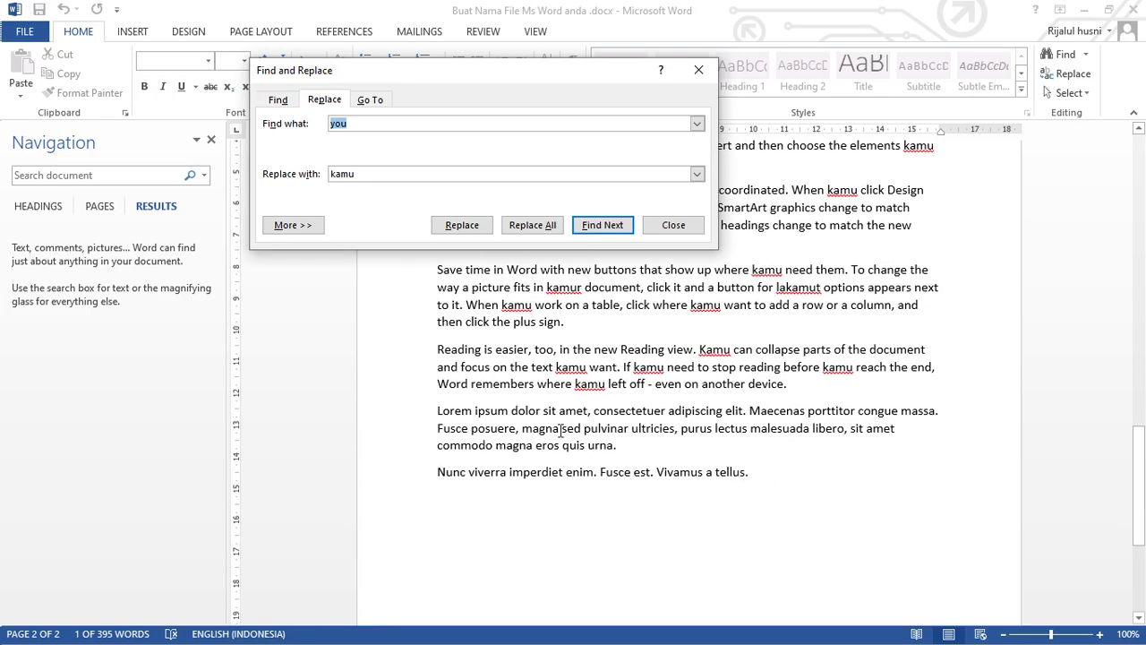
pyautogui.scroll(-6, 501, 417)
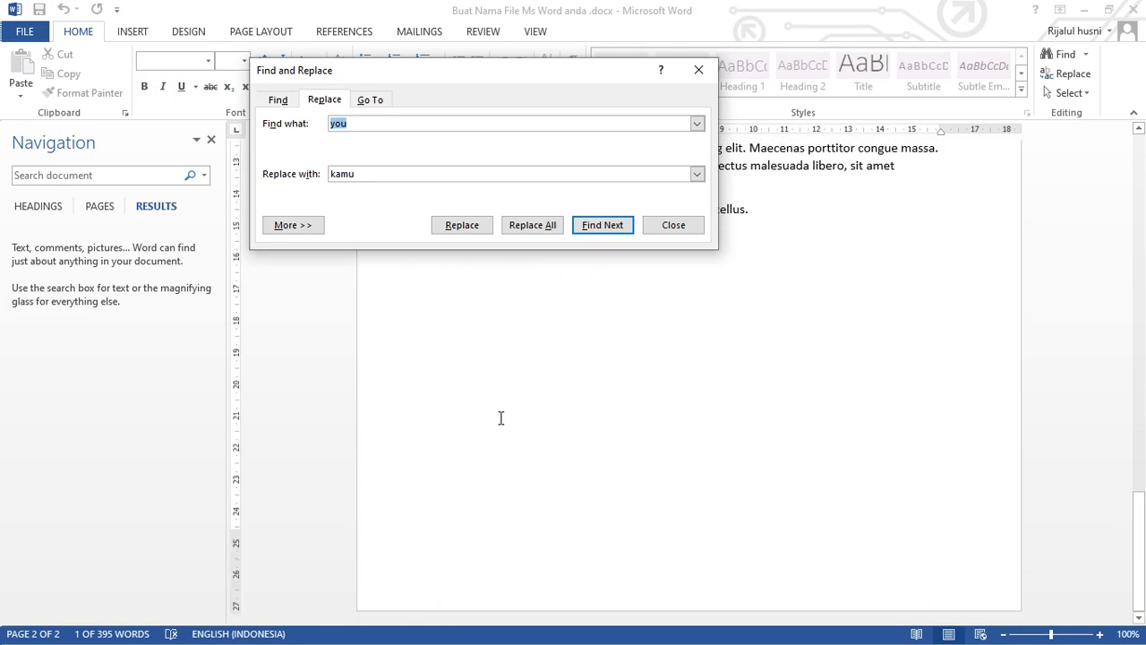
pyautogui.scroll(12, 501, 418)
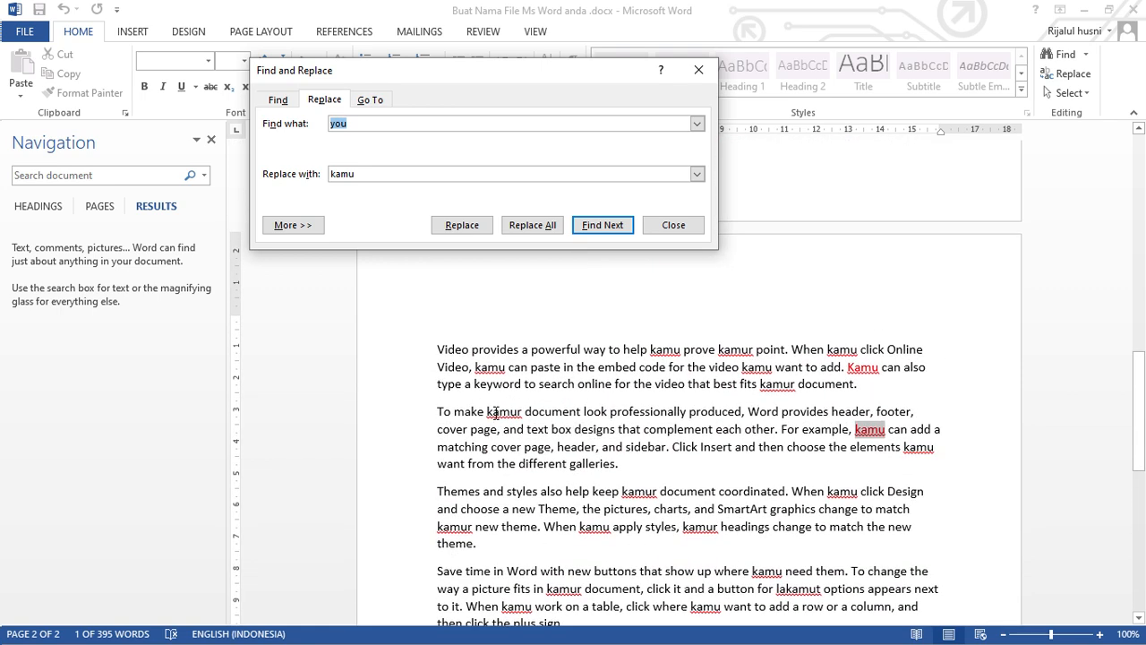
pyautogui.scroll(13, 495, 413)
pyautogui.scroll(-4, 634, 502)
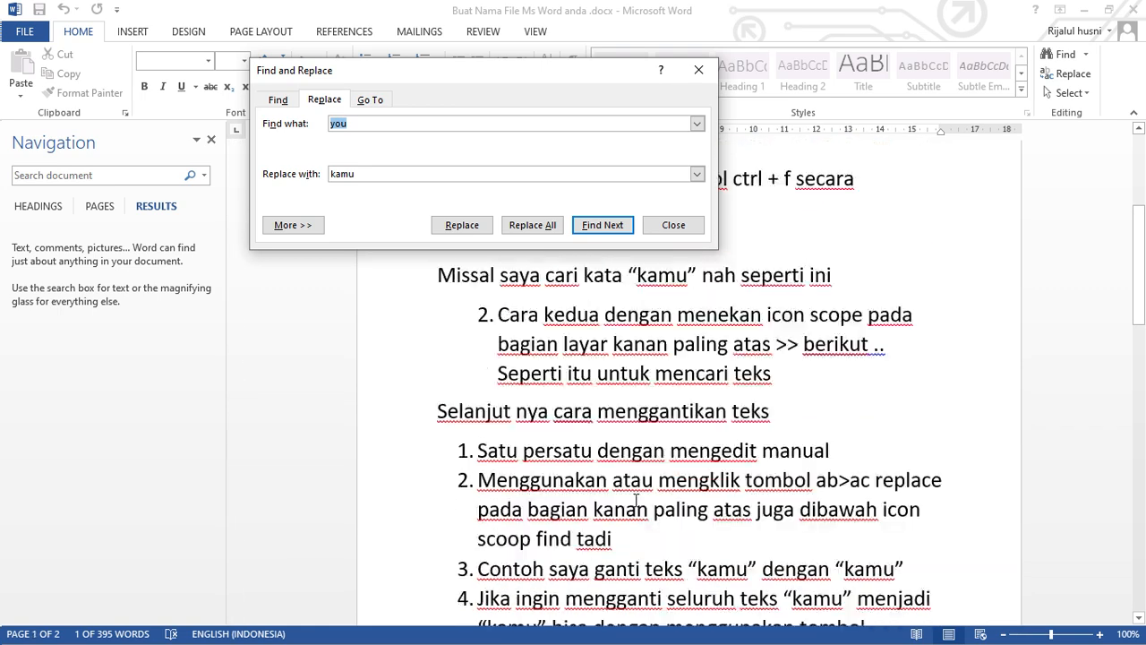
pyautogui.scroll(-3, 634, 501)
# Close Find and Replace and add an unnumbered line "Nah seperti itu" below list item 5.
pyautogui.click(632, 499)
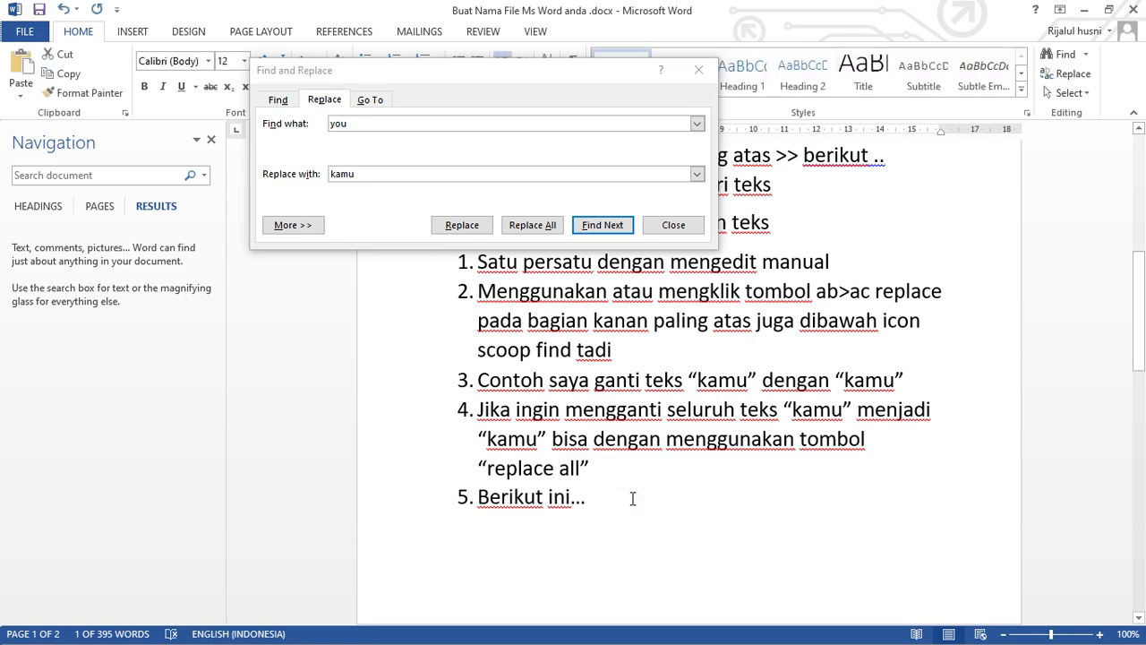
pyautogui.click(673, 229)
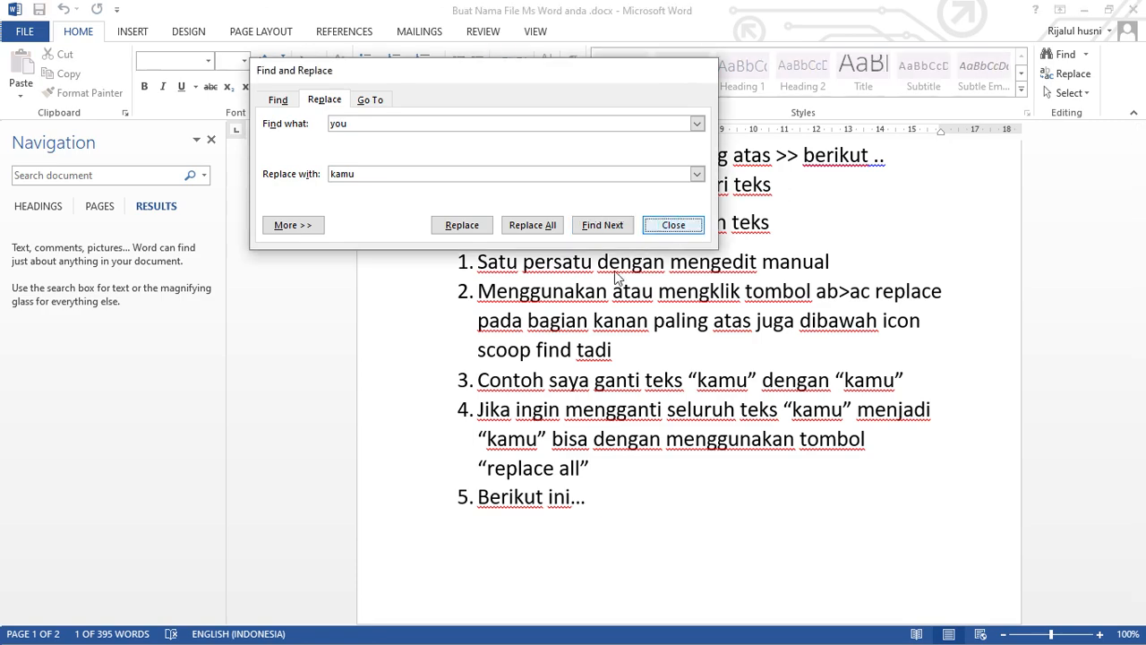
pyautogui.click(618, 510)
pyautogui.press('Return')
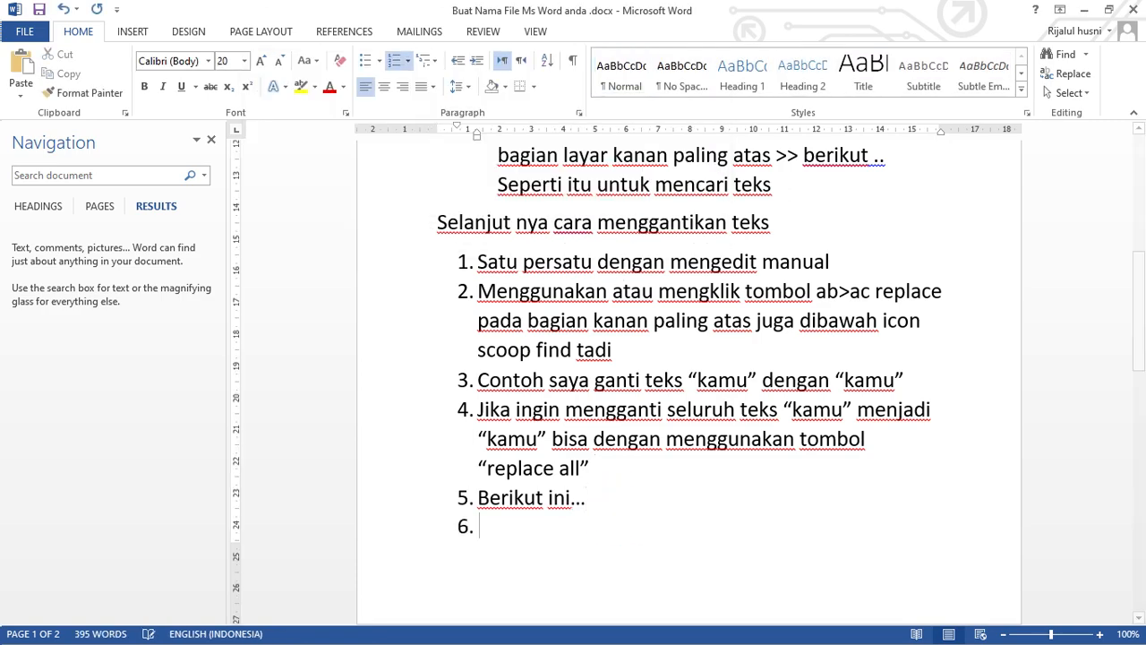
pyautogui.press('BackSpace')
pyautogui.write('n')
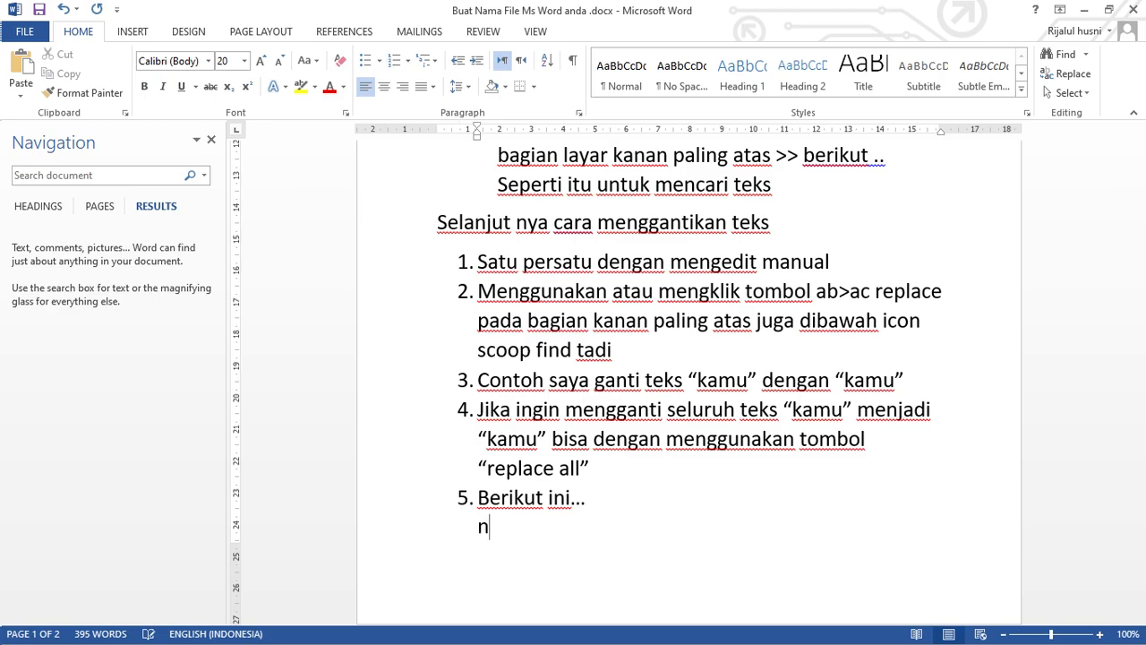
pyautogui.write('ah seper')
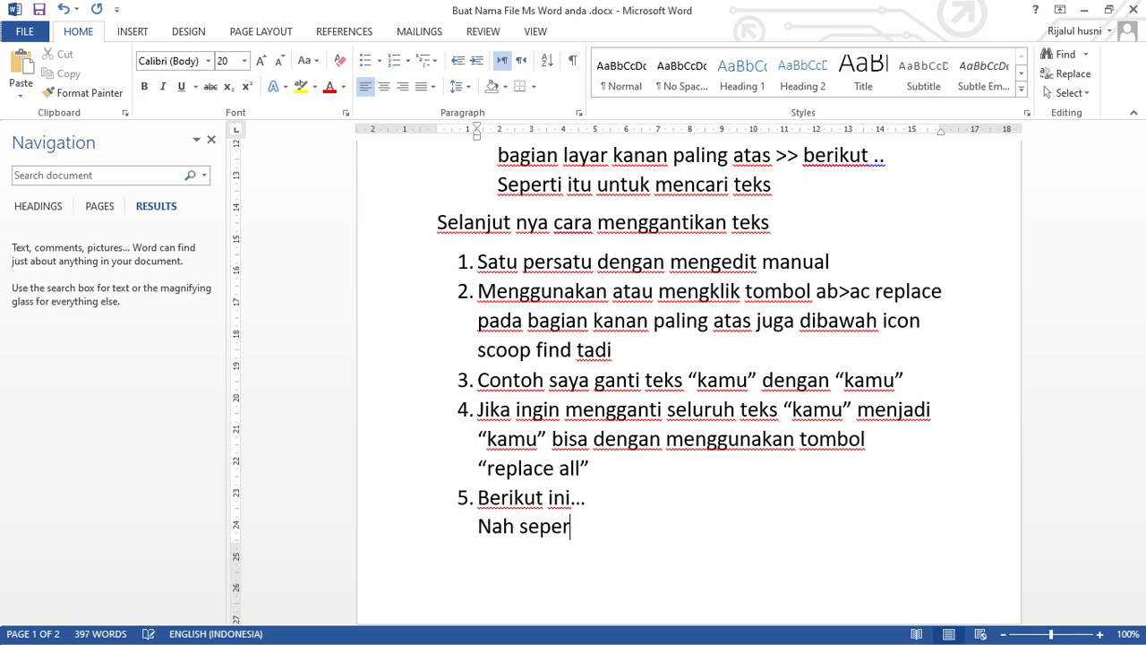
pyautogui.write('ti itu')
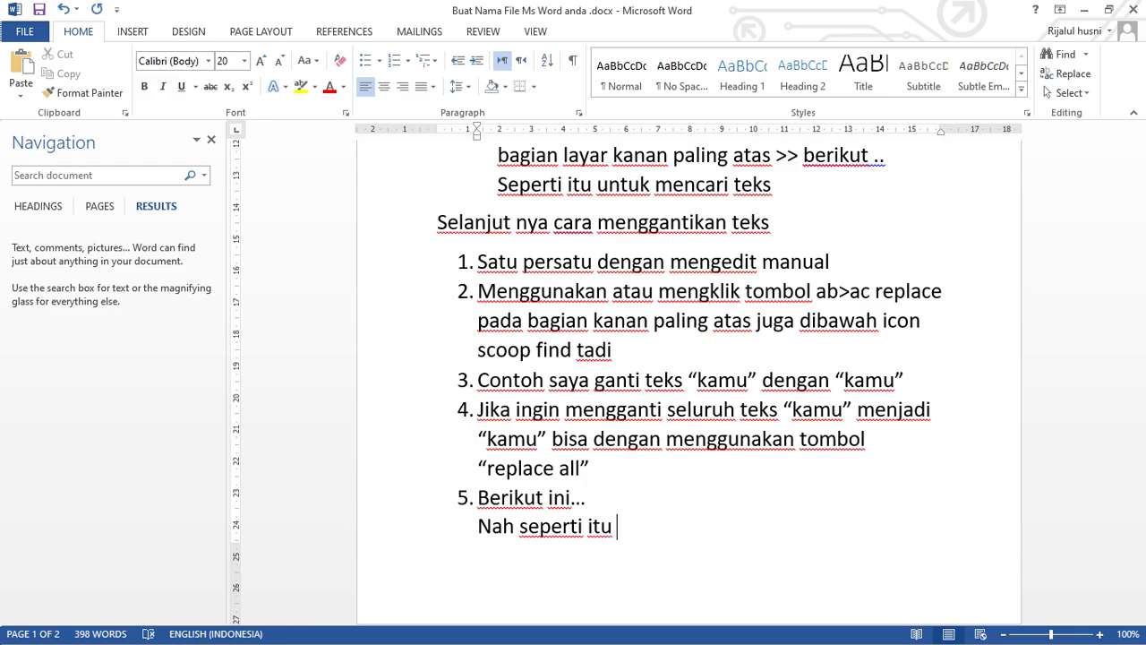
# Add the closing line "Sekian" below "Nah seperti itu".
pyautogui.press('Return')
pyautogui.write('seki')
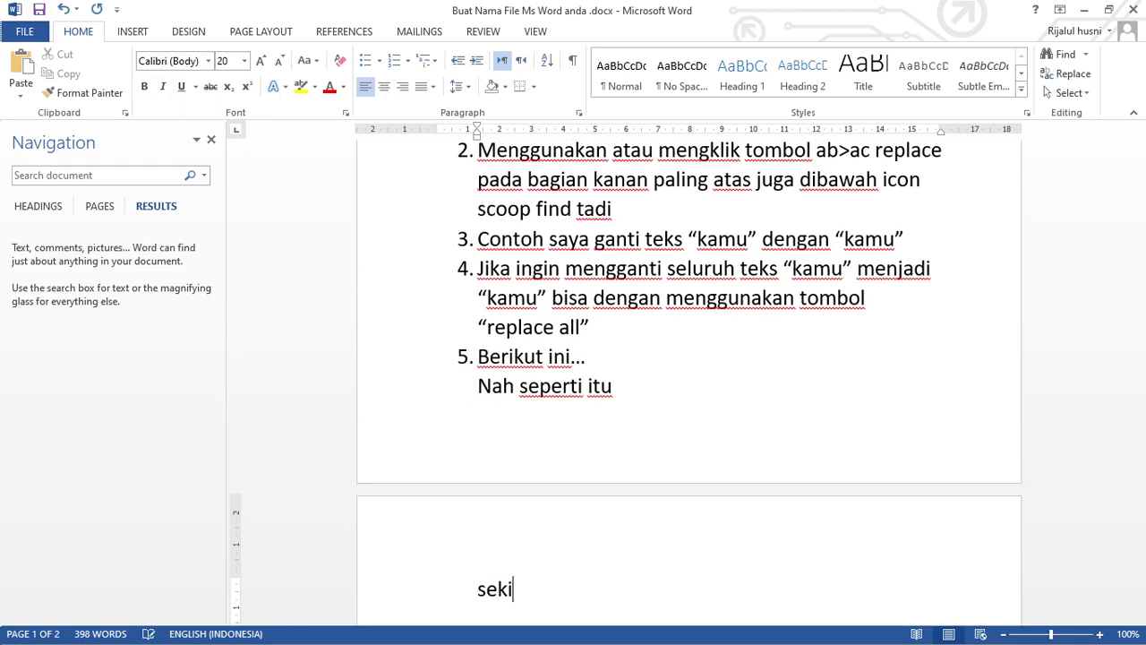
pyautogui.write('an ter')
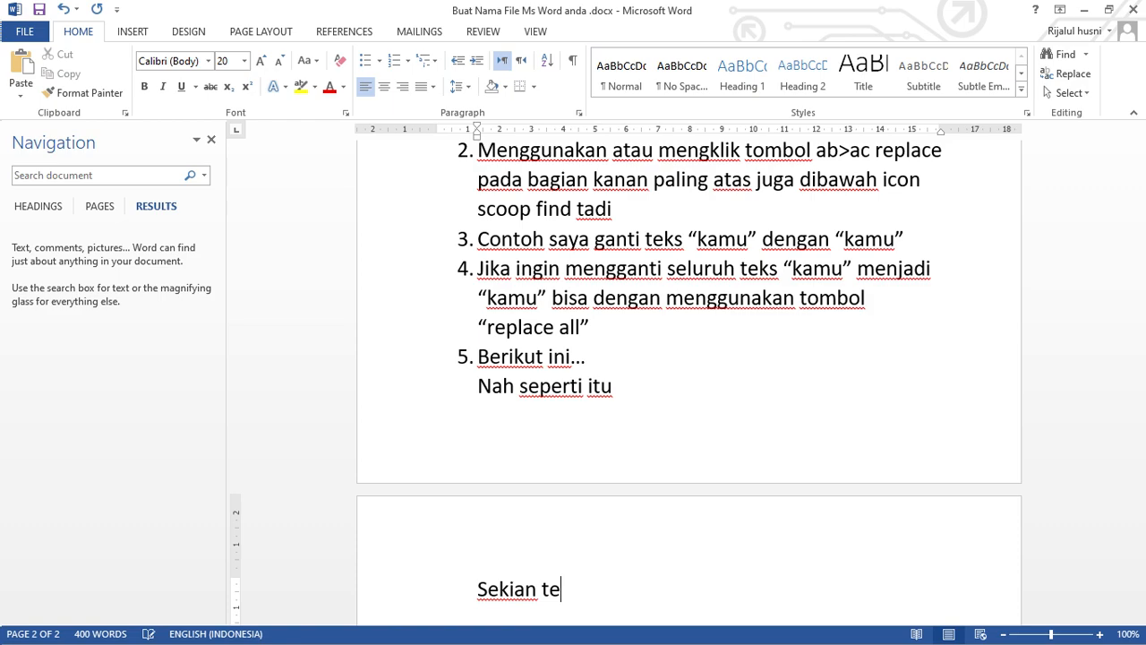
pyautogui.press('BackSpace')
pyautogui.press('BackSpace')
# Add the thank-you line "TERIMAKASIH ......." in capitals below "Sekian".
pyautogui.write('TE')
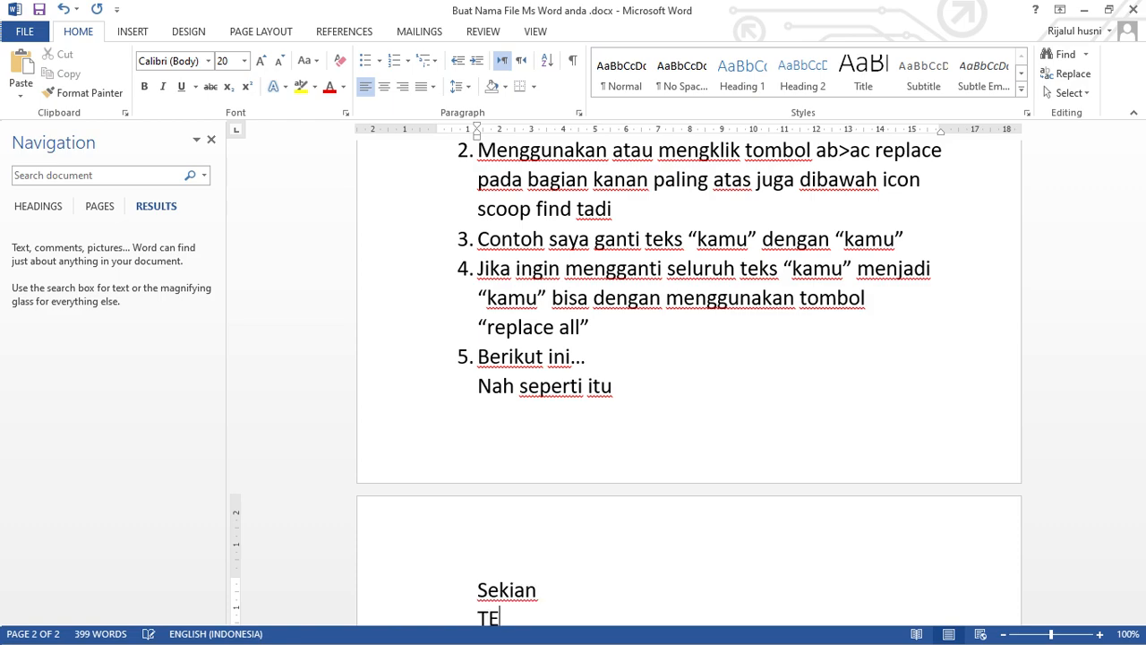
pyautogui.write('RIMAKASHI')
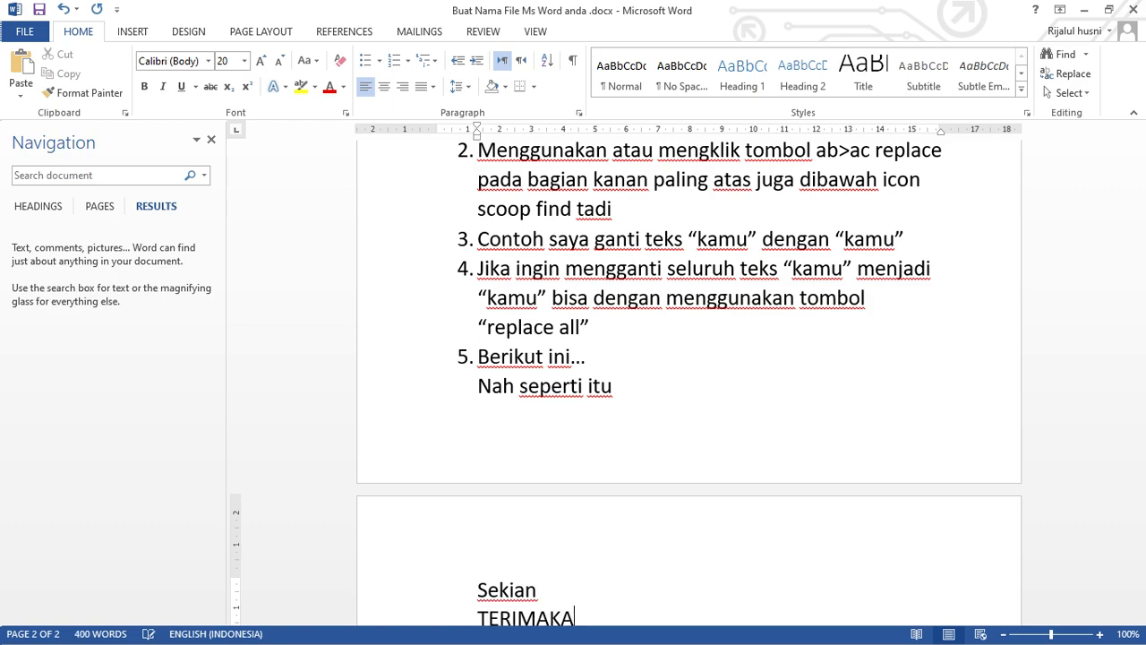
pyautogui.press('BackSpace')
pyautogui.press('BackSpace')
pyautogui.write('IH .......')
# Add the emoticon (“_”) on a new line below the thank-you line and move the cursor out of it.
pyautogui.scroll(-3, 635, 545)
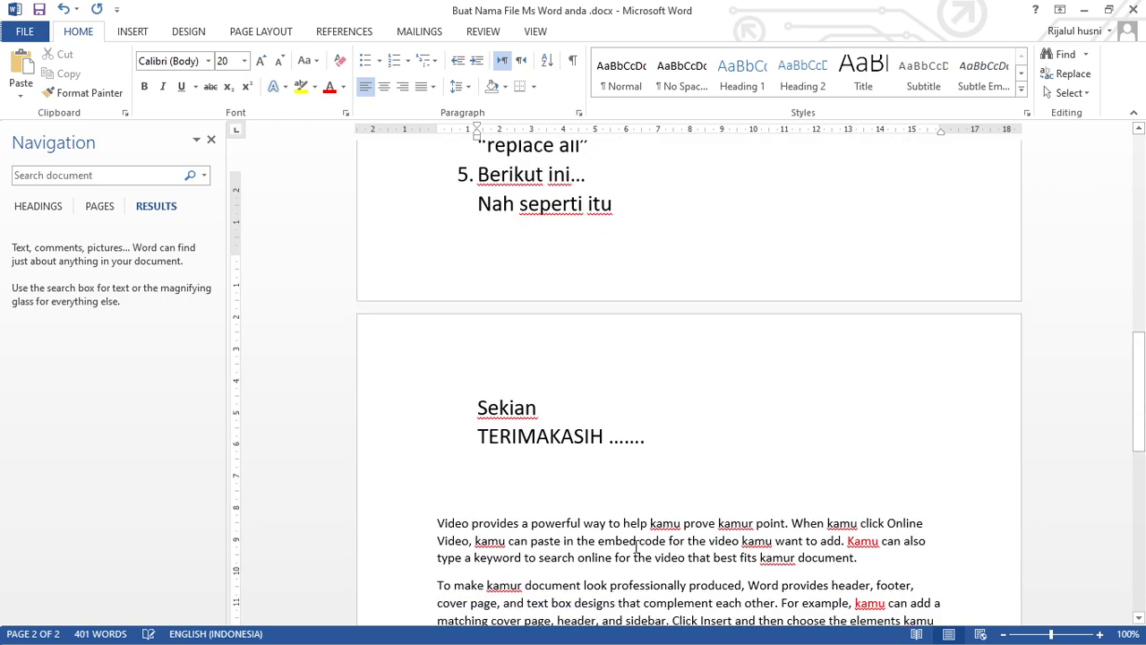
pyautogui.scroll(-3, 637, 541)
pyautogui.press('Return')
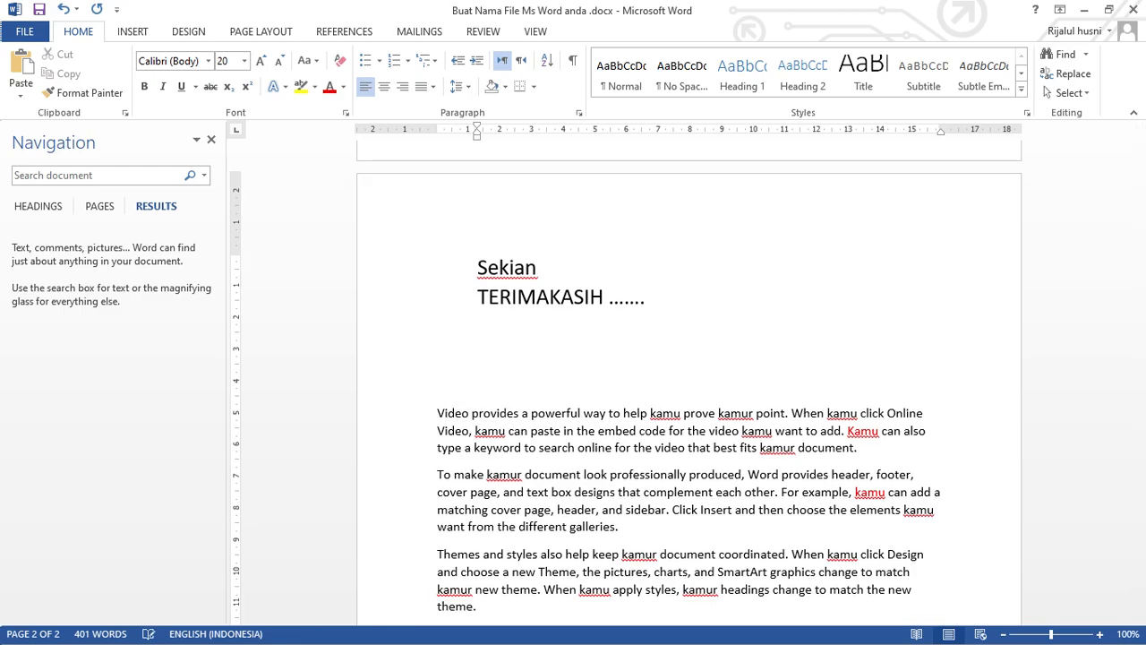
pyautogui.write('()')
pyautogui.press('Left')
pyautogui.write('"_"')
pyautogui.press('Right')
pyautogui.press('Down')
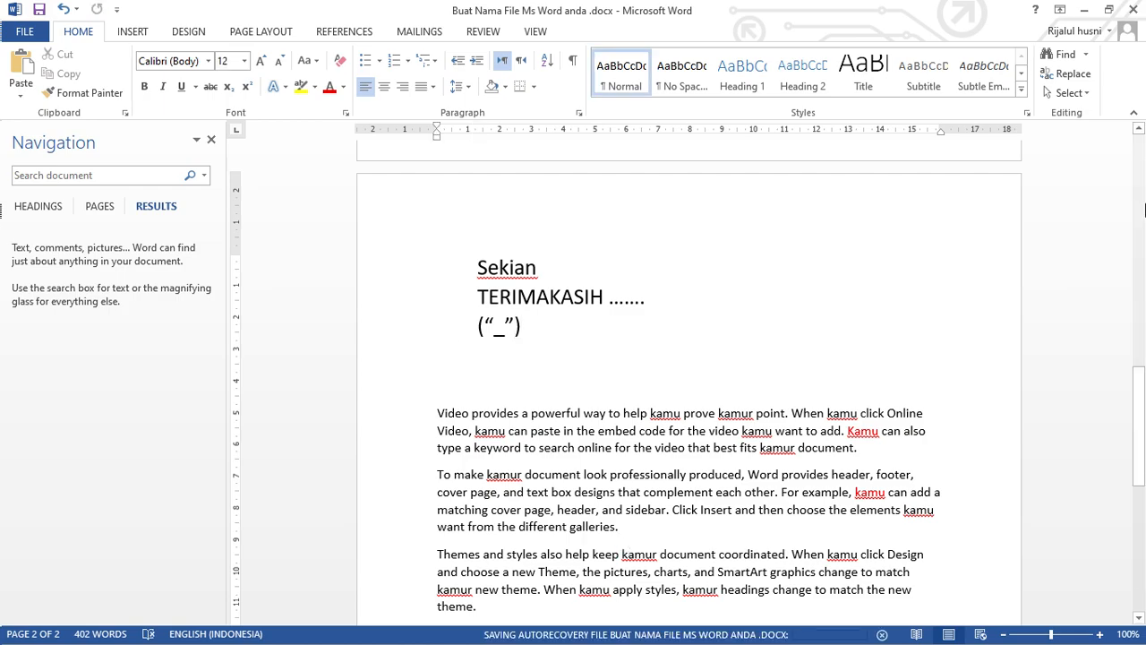
# Minimize the Word document and the Command Prompt window to show the desktop.
pyautogui.click(1082, 10)
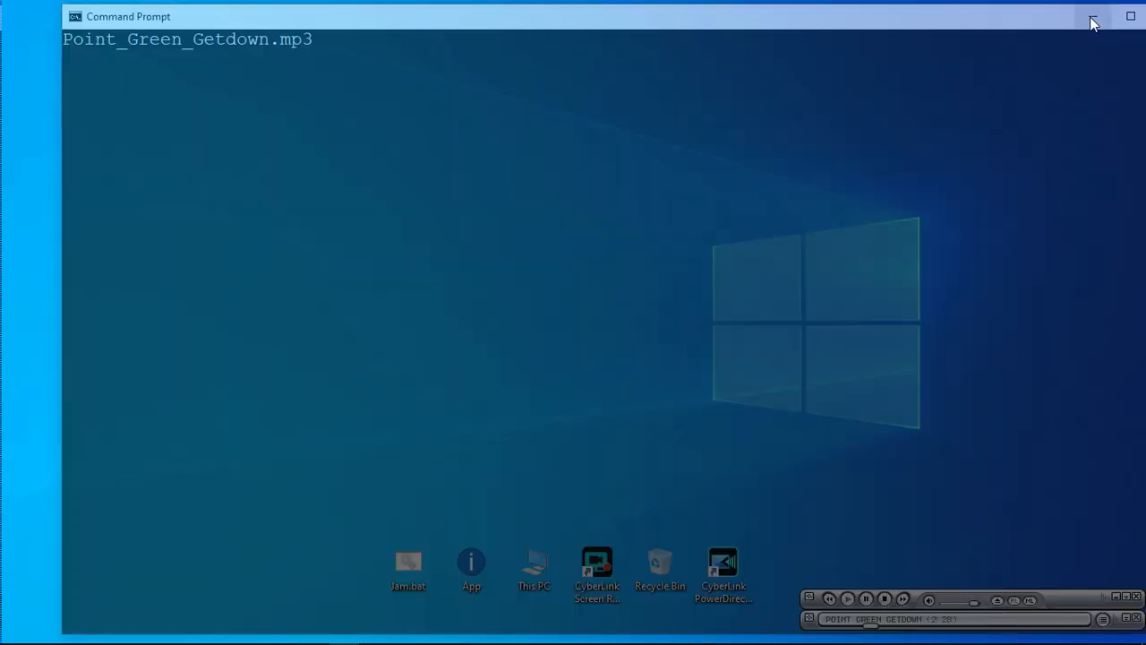
pyautogui.click(1092, 19)
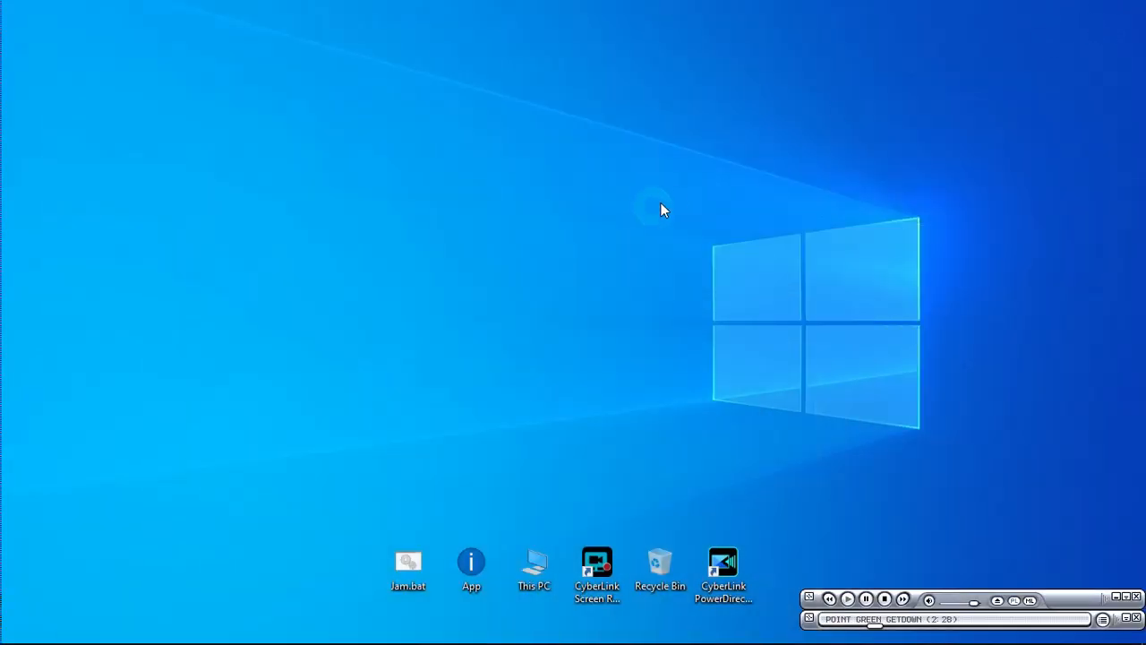